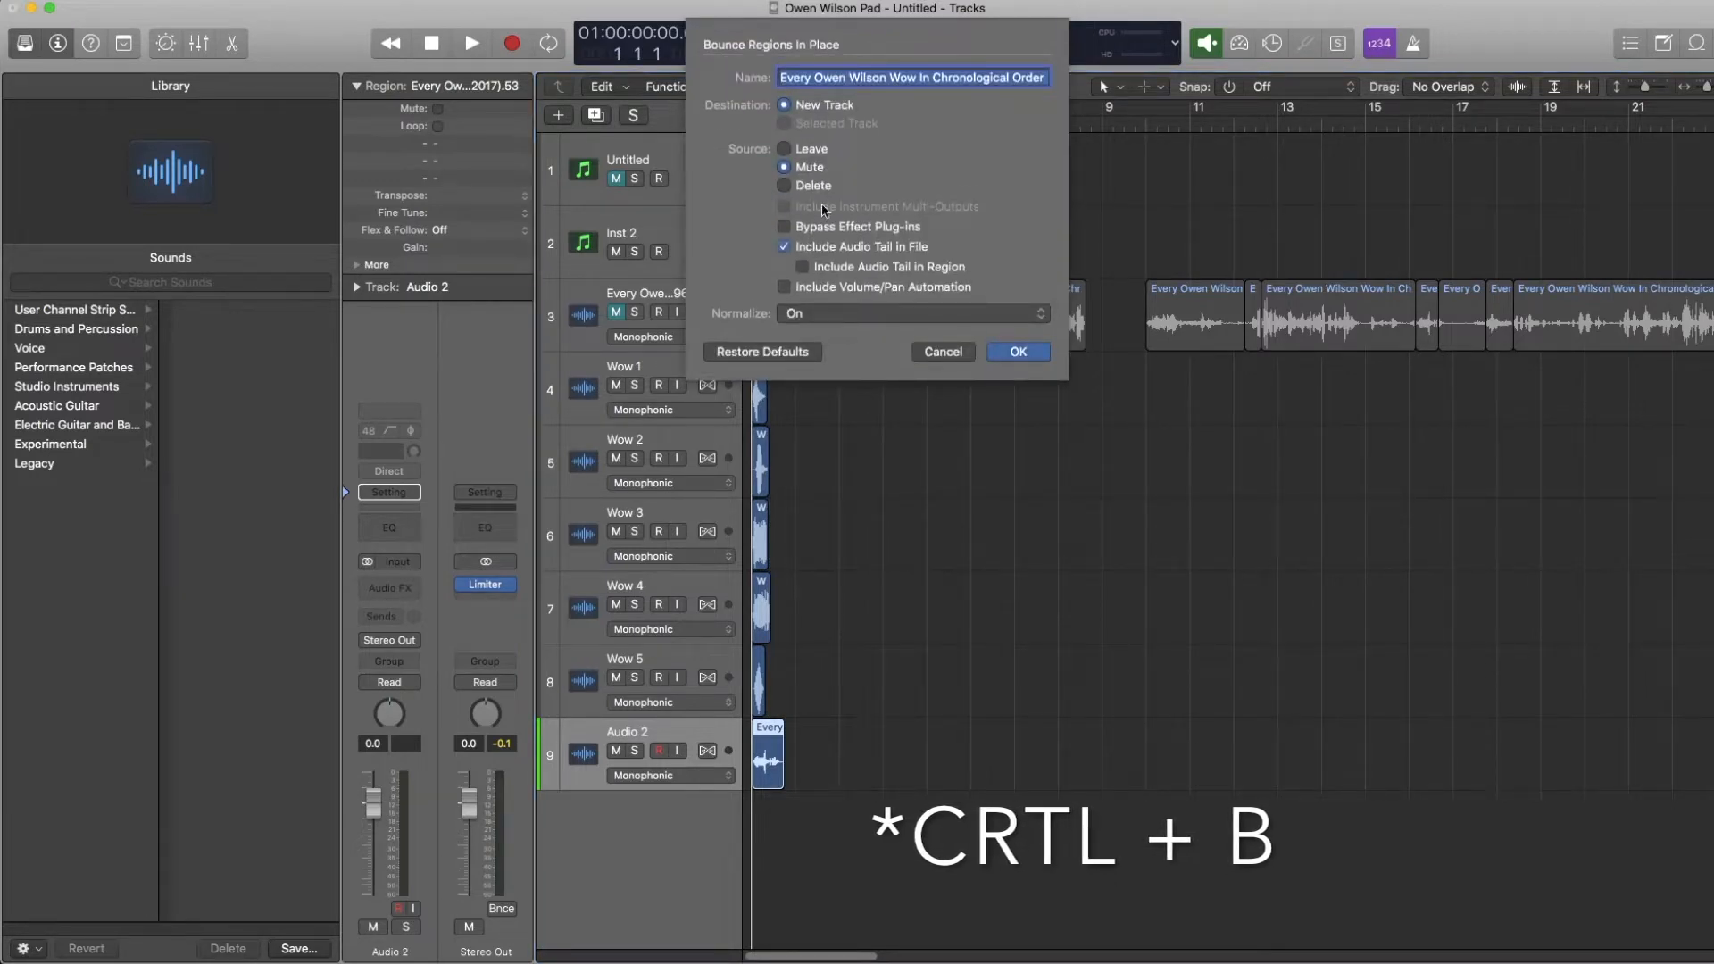
Bounce the Audio 2 region in place to a new track named "Nt a wow probs", keeping normalization on.
click(838, 313)
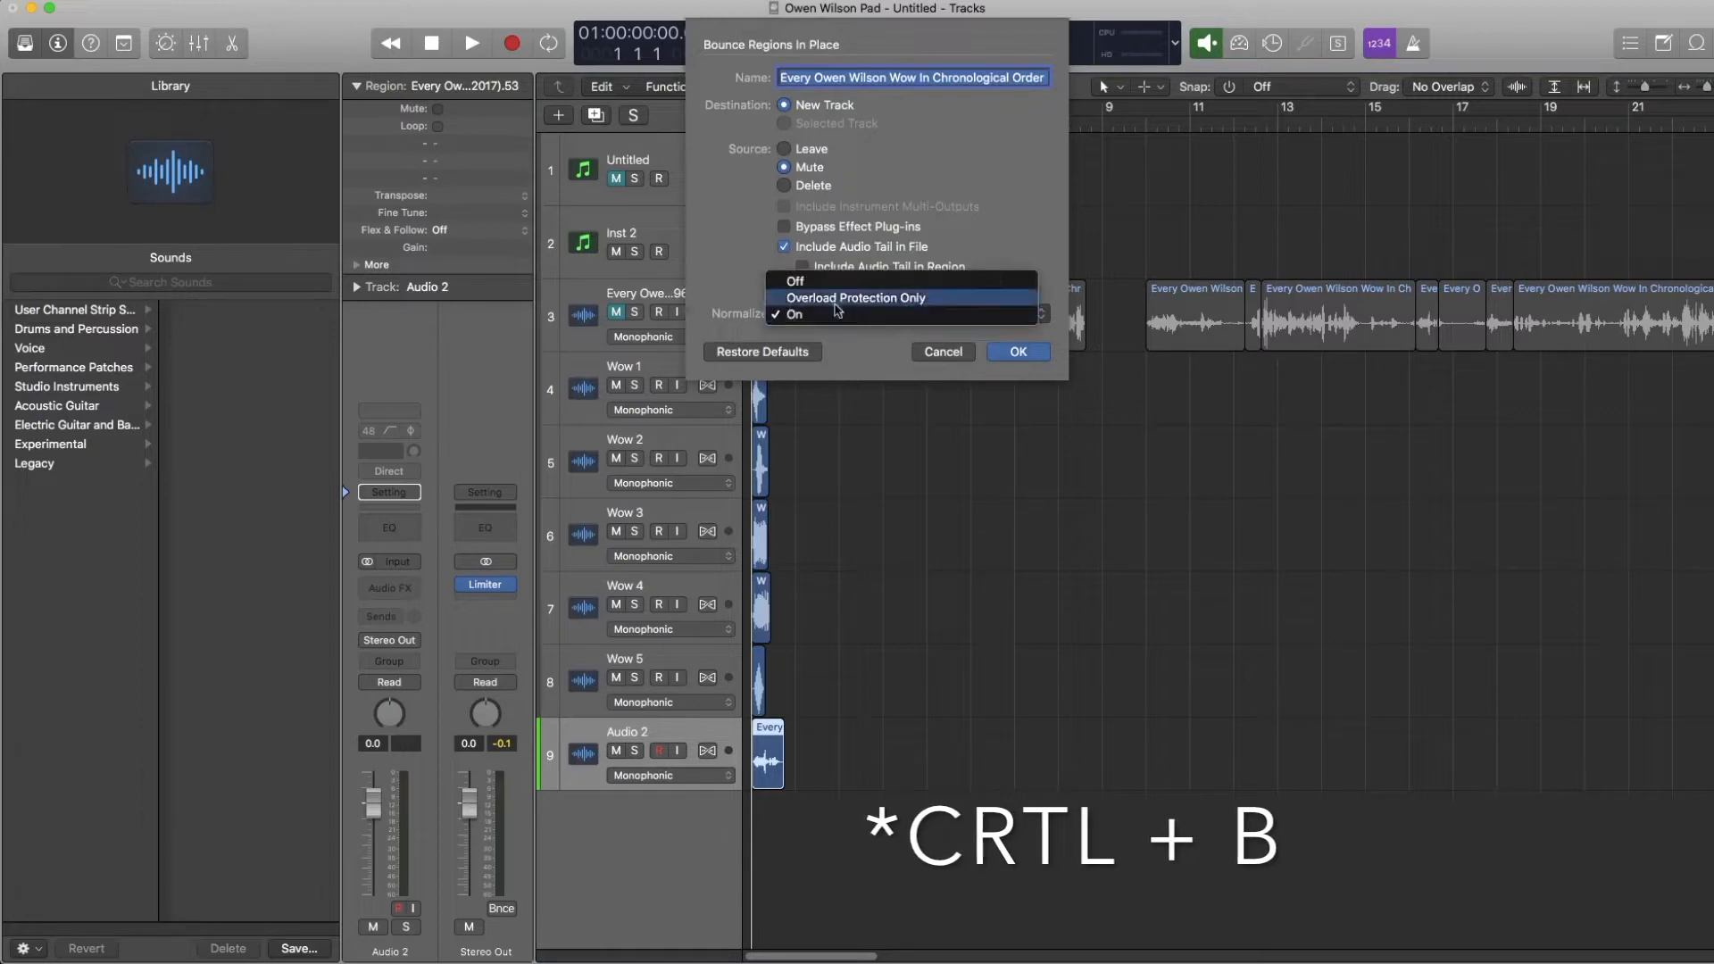
click(828, 315)
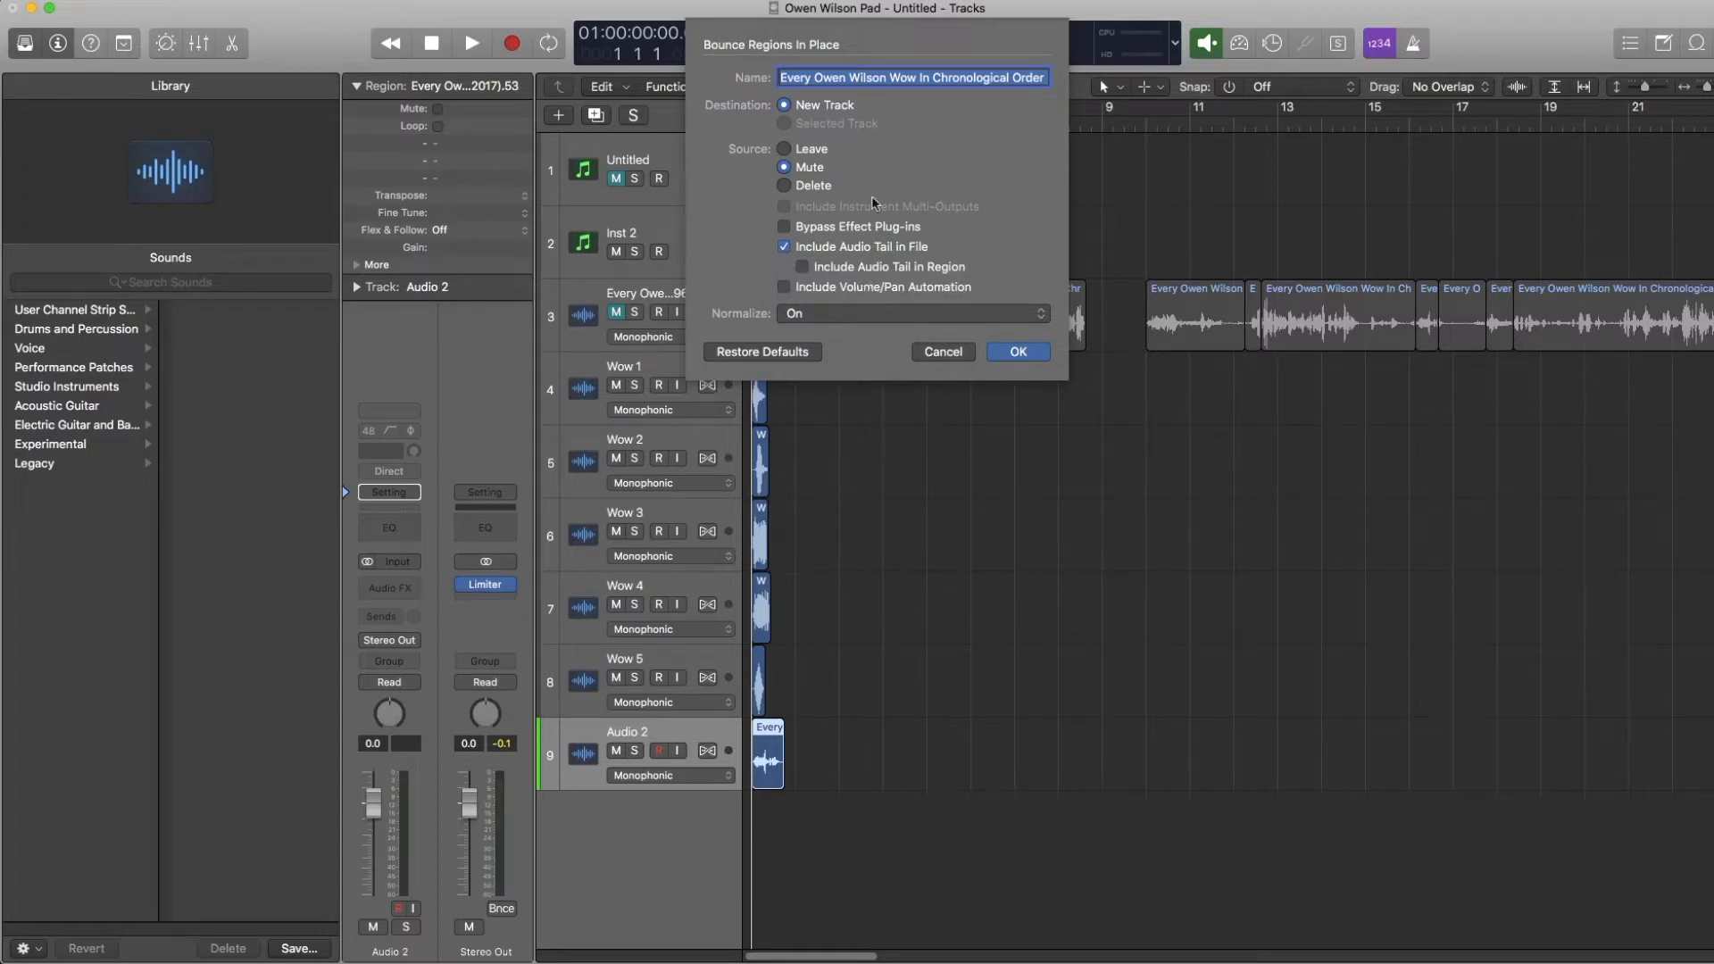
key(super+a)
text(N)
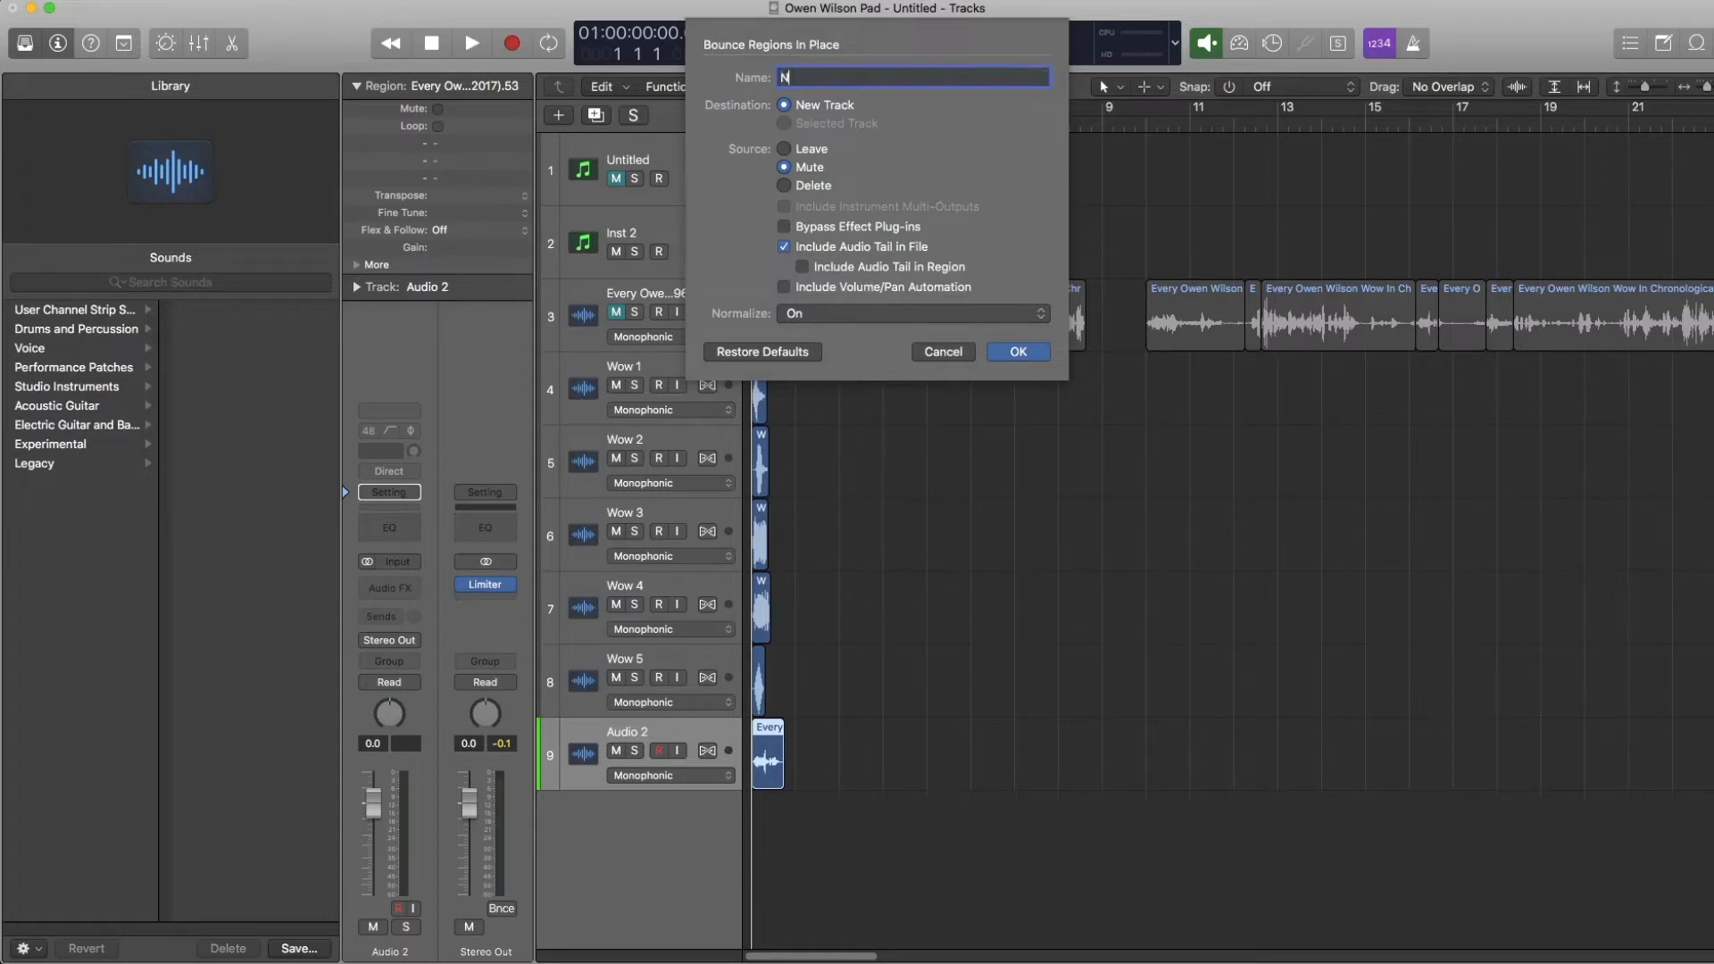
text(t a wow probs)
click(1015, 351)
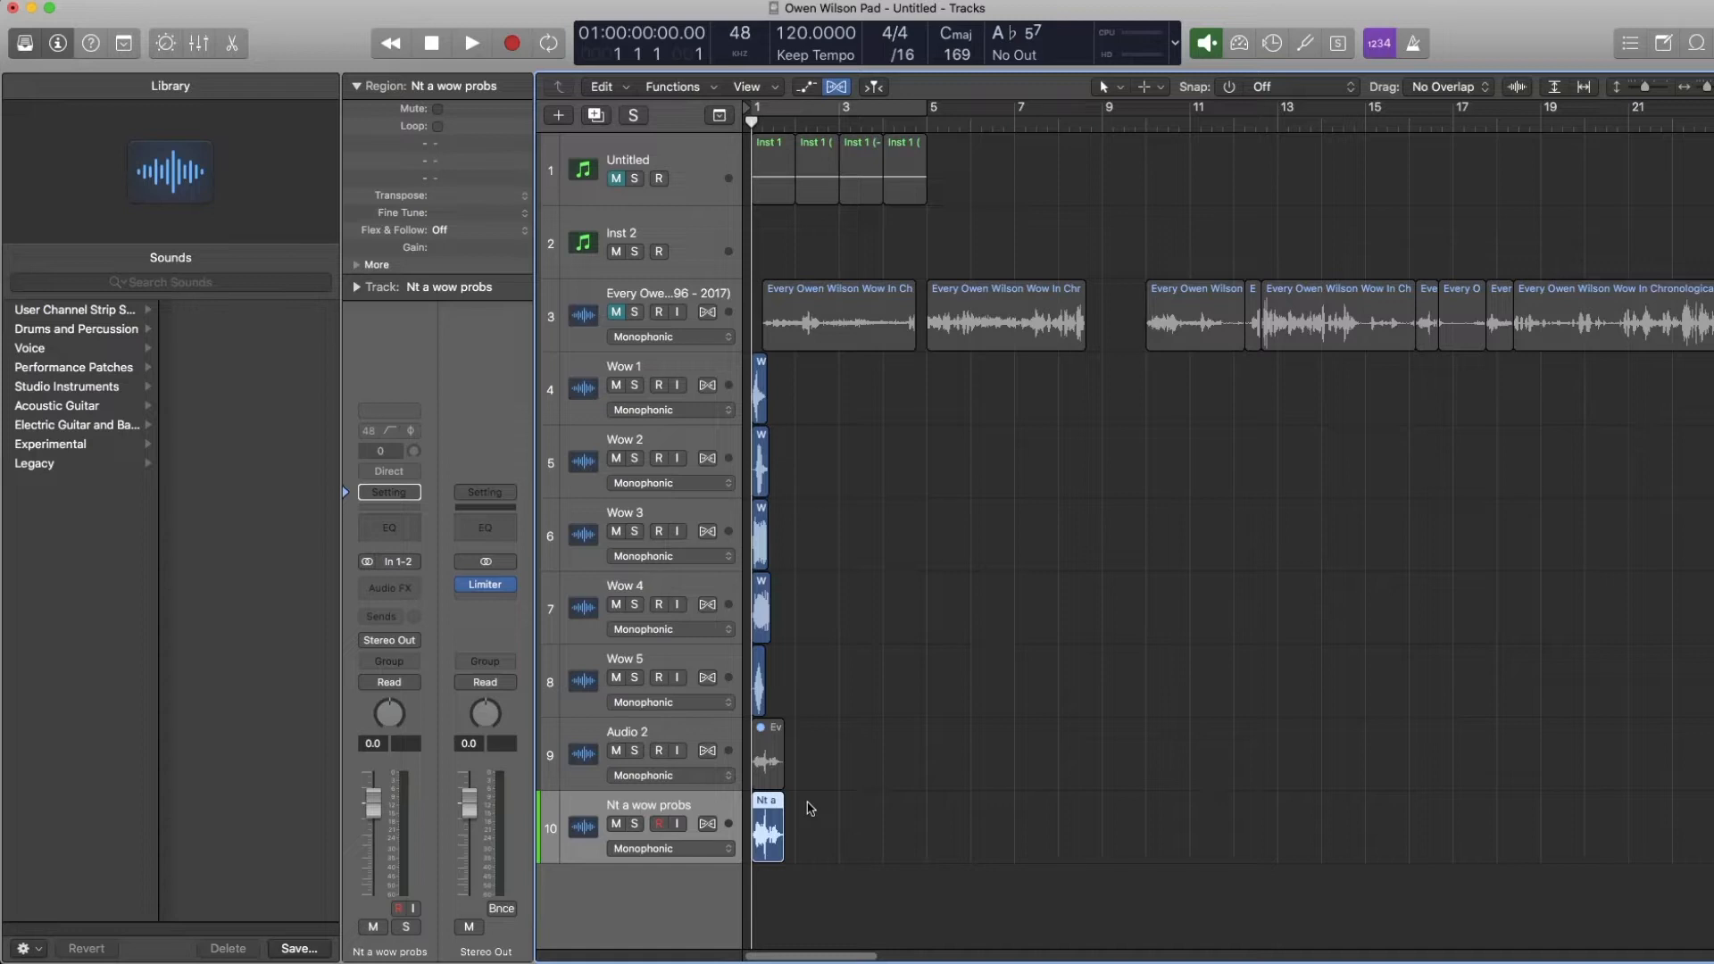
Switch to Finder and open the Audio Files folder of the Owen Wilson Pad project.
click(25, 52)
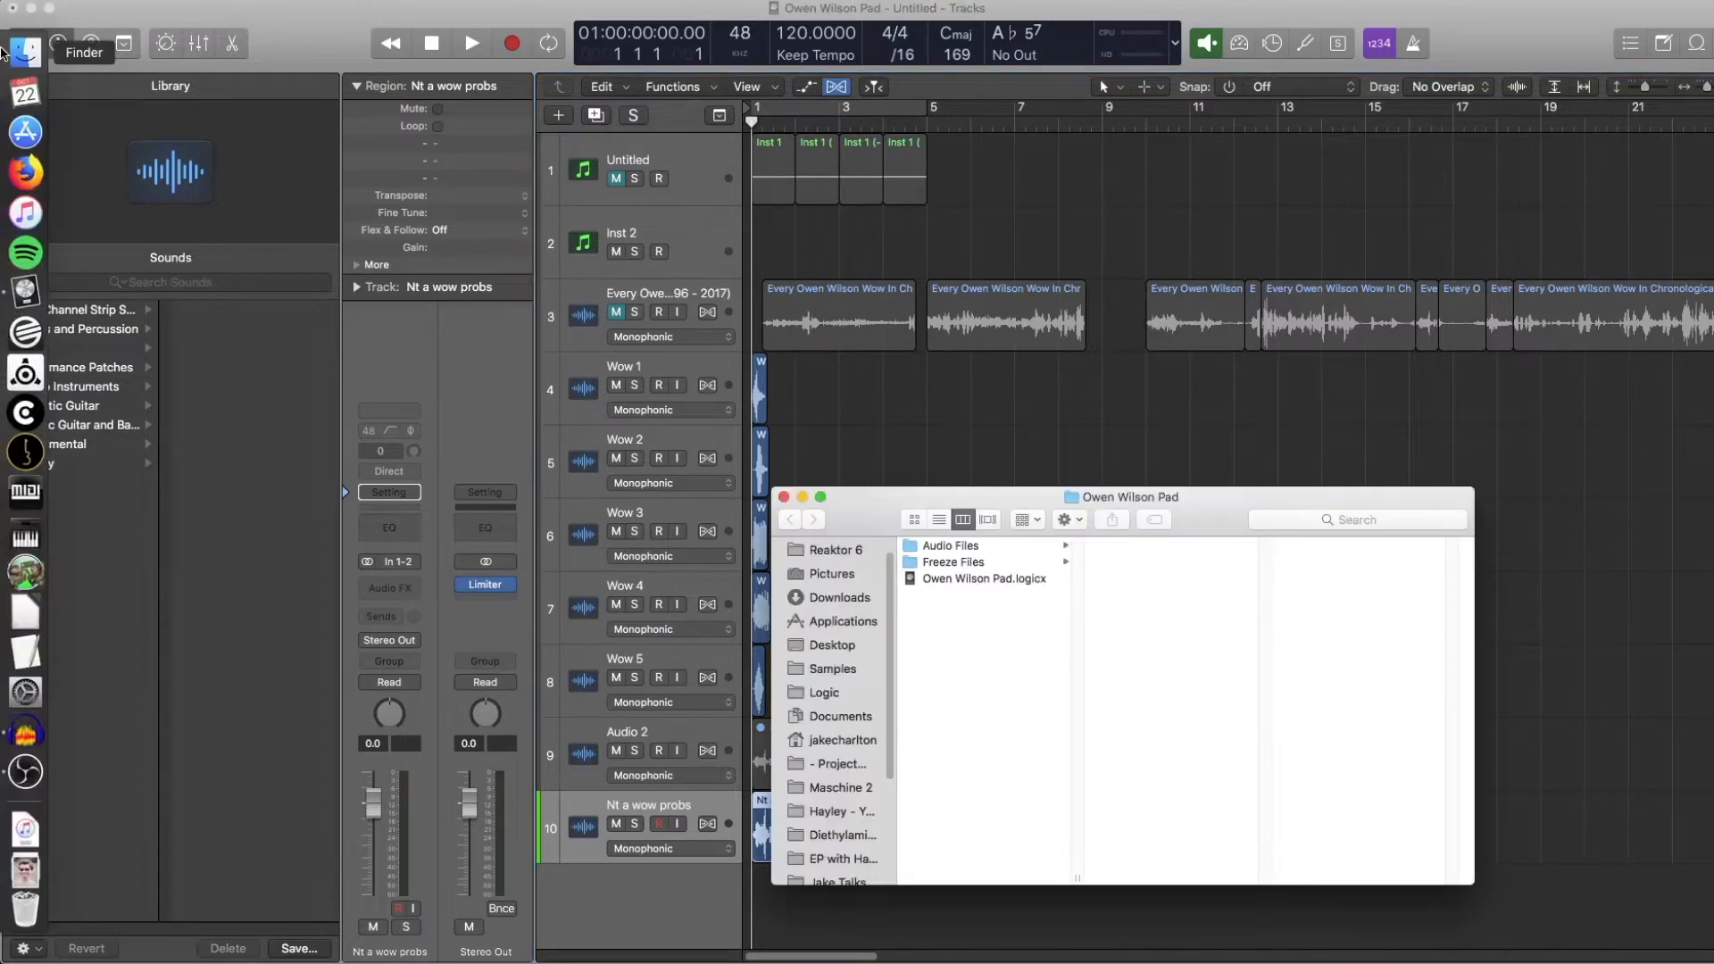
click(972, 548)
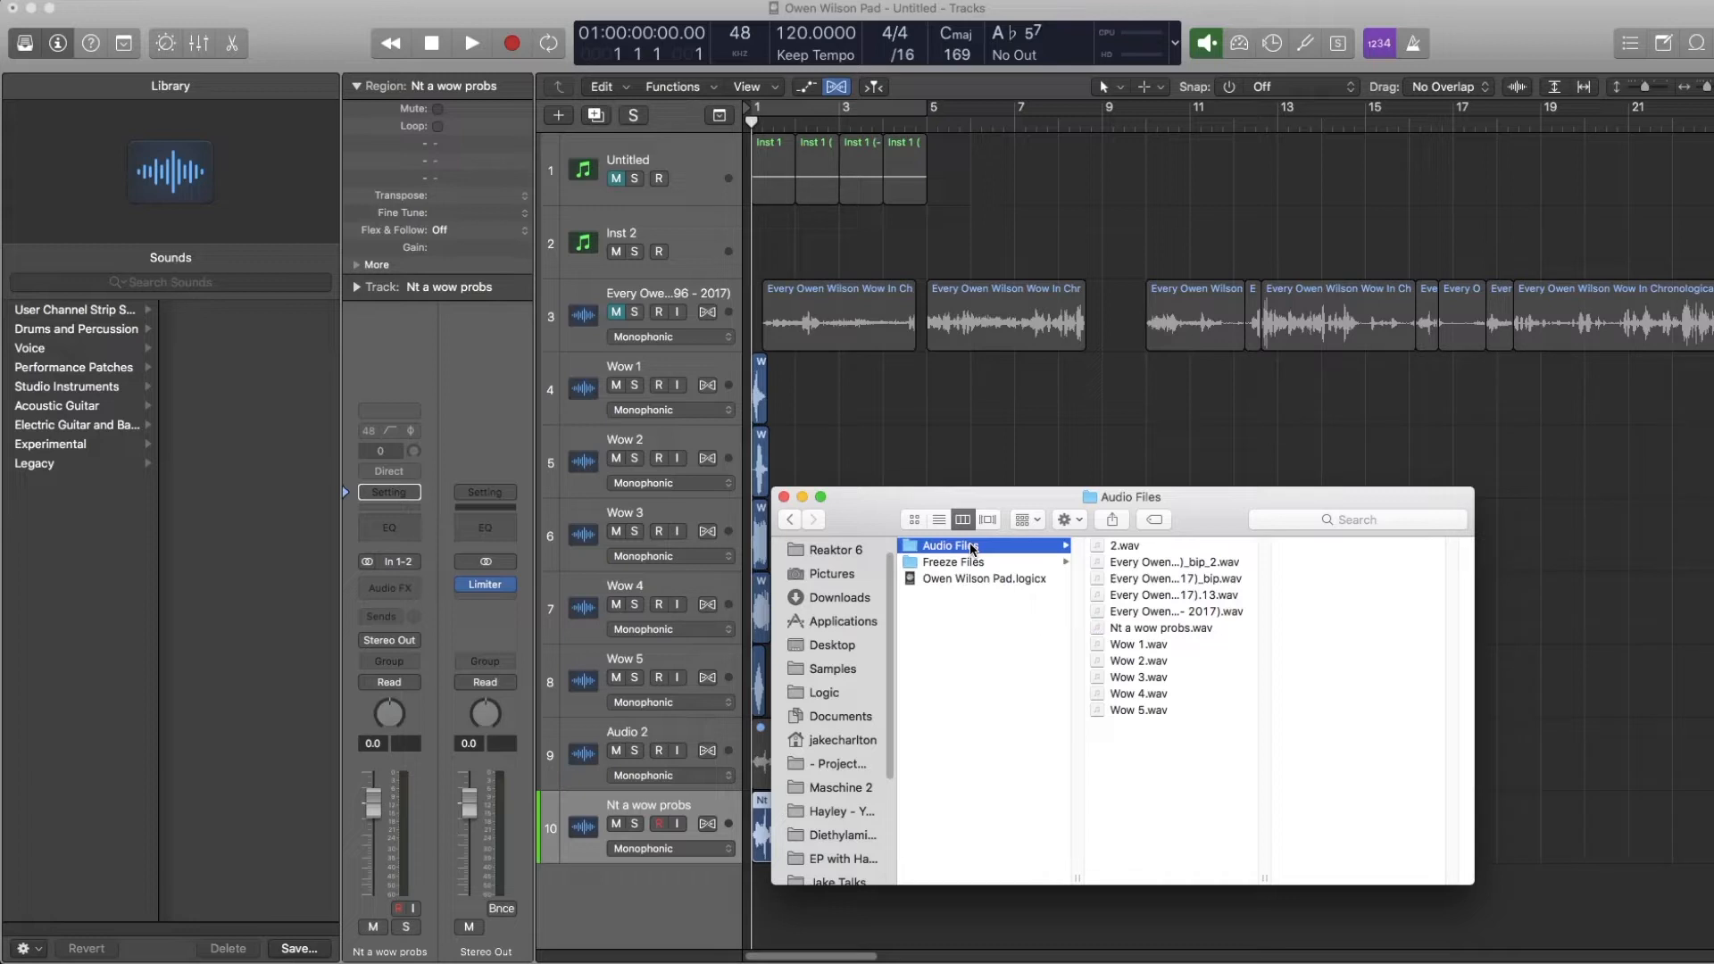
click(960, 591)
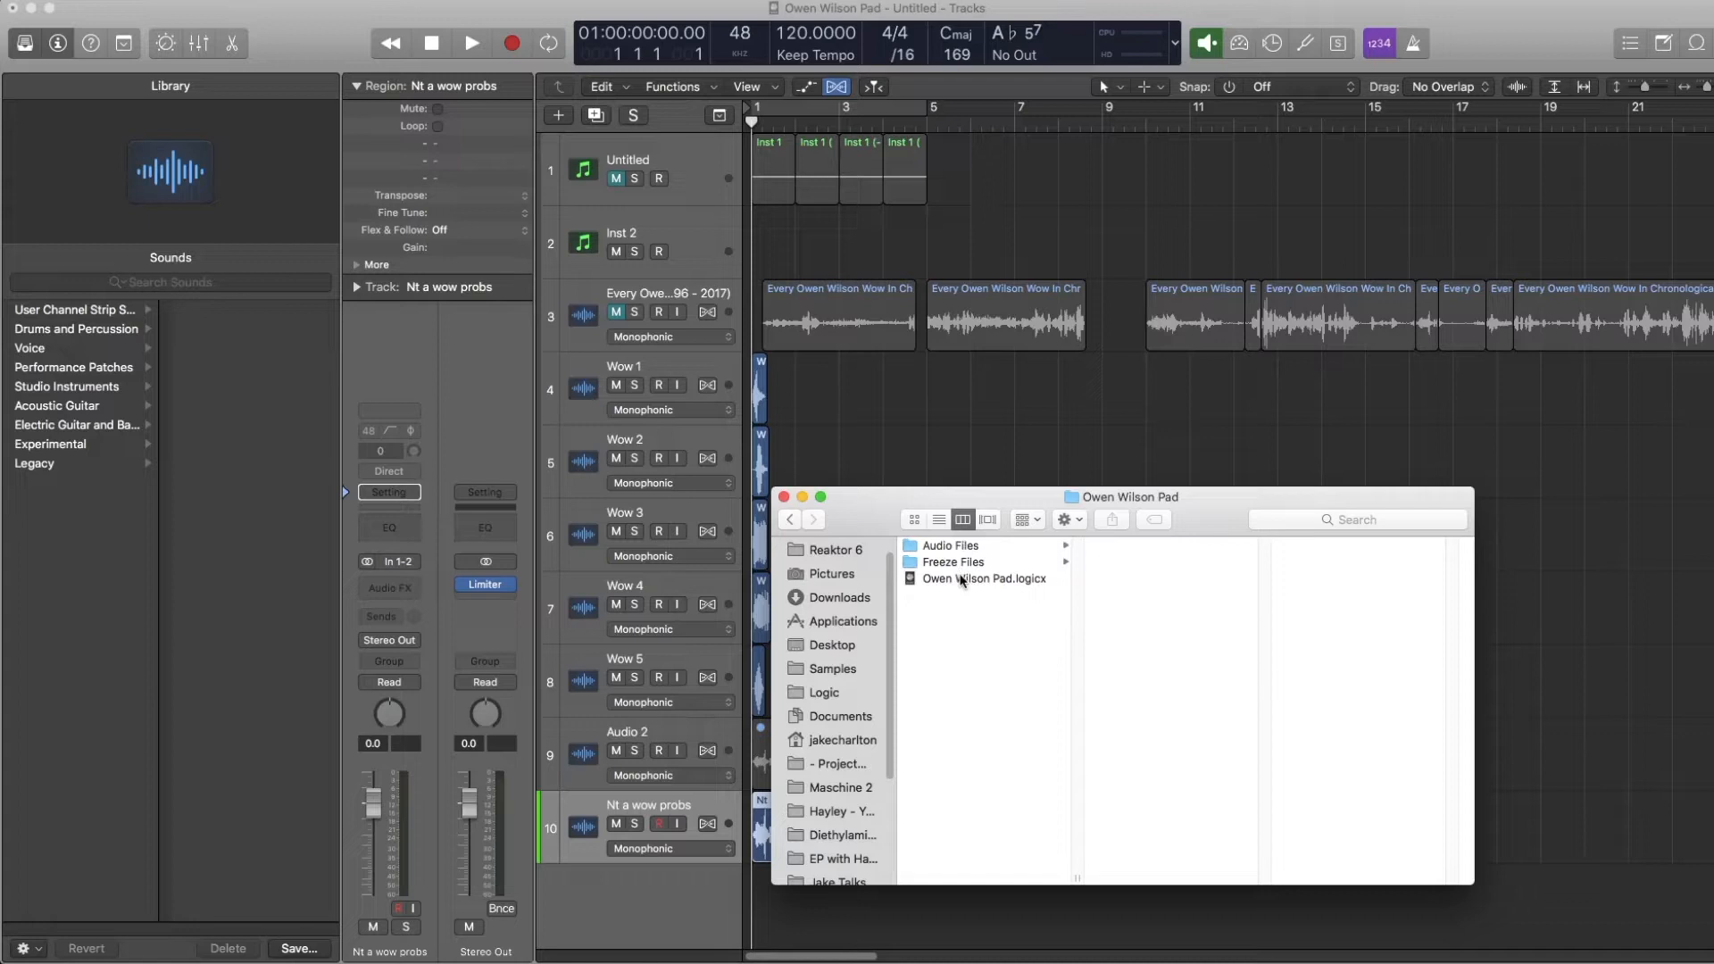
click(965, 550)
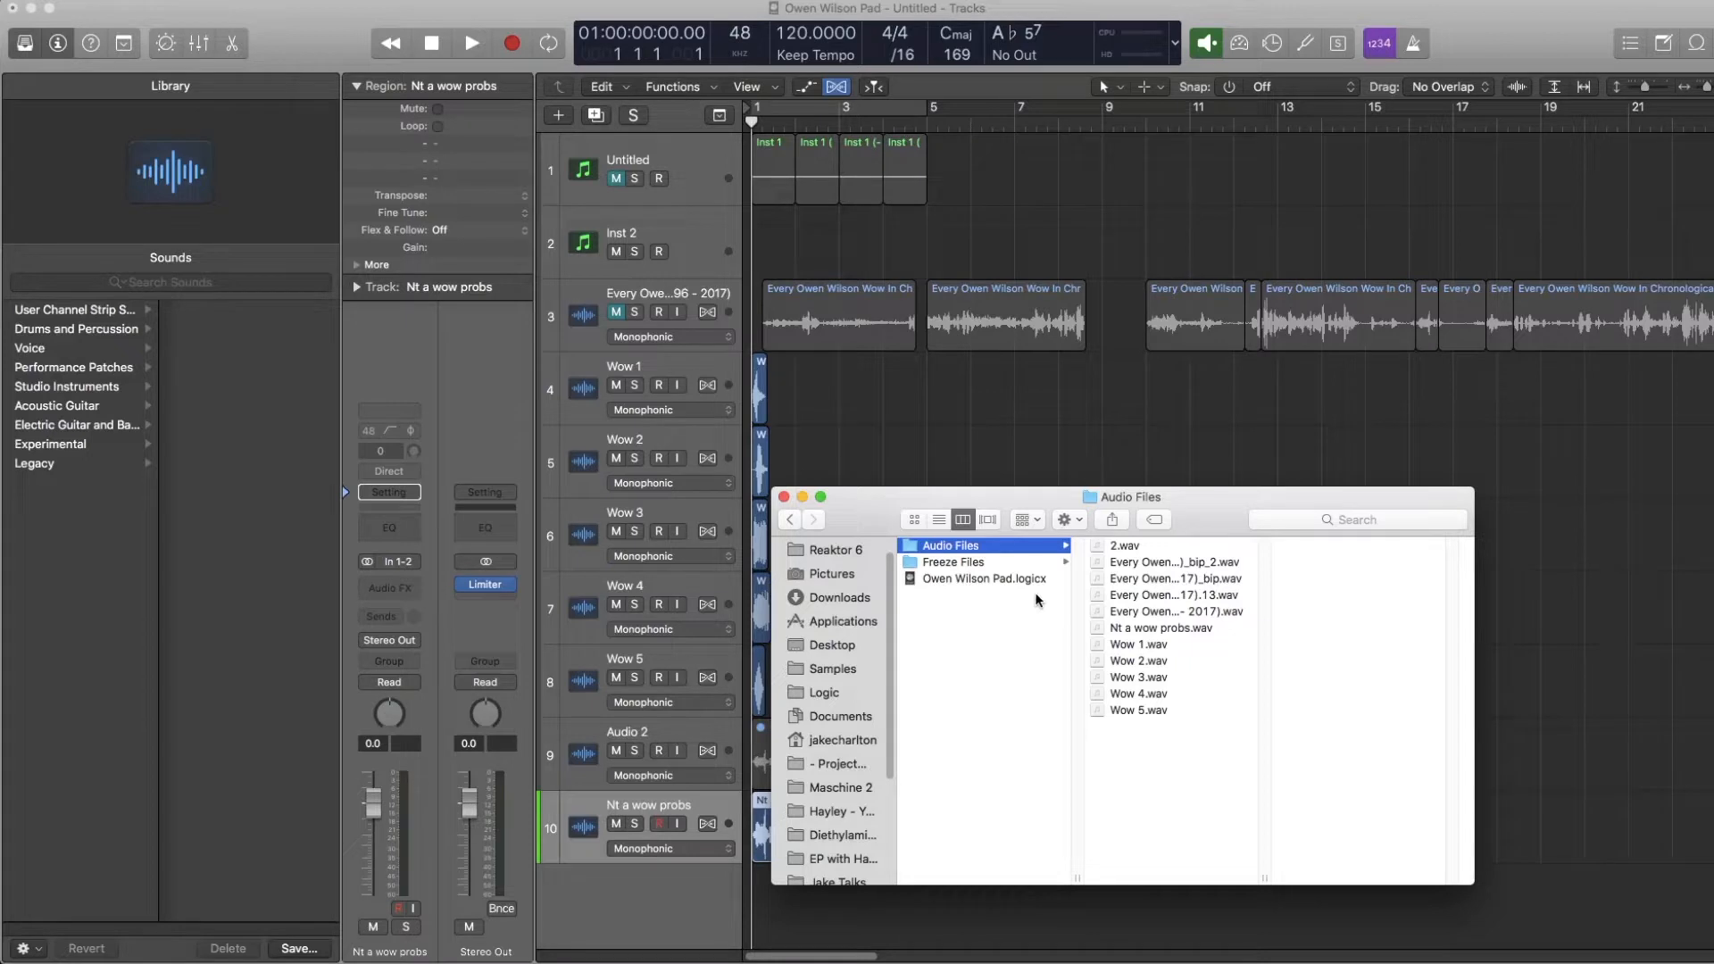
Locate the bounced file Nt a wow probs.wav in the Audio Files folder and preview it briefly.
key(Right)
key(Down)
key(Down)
key(Down)
key(Down)
key(Down)
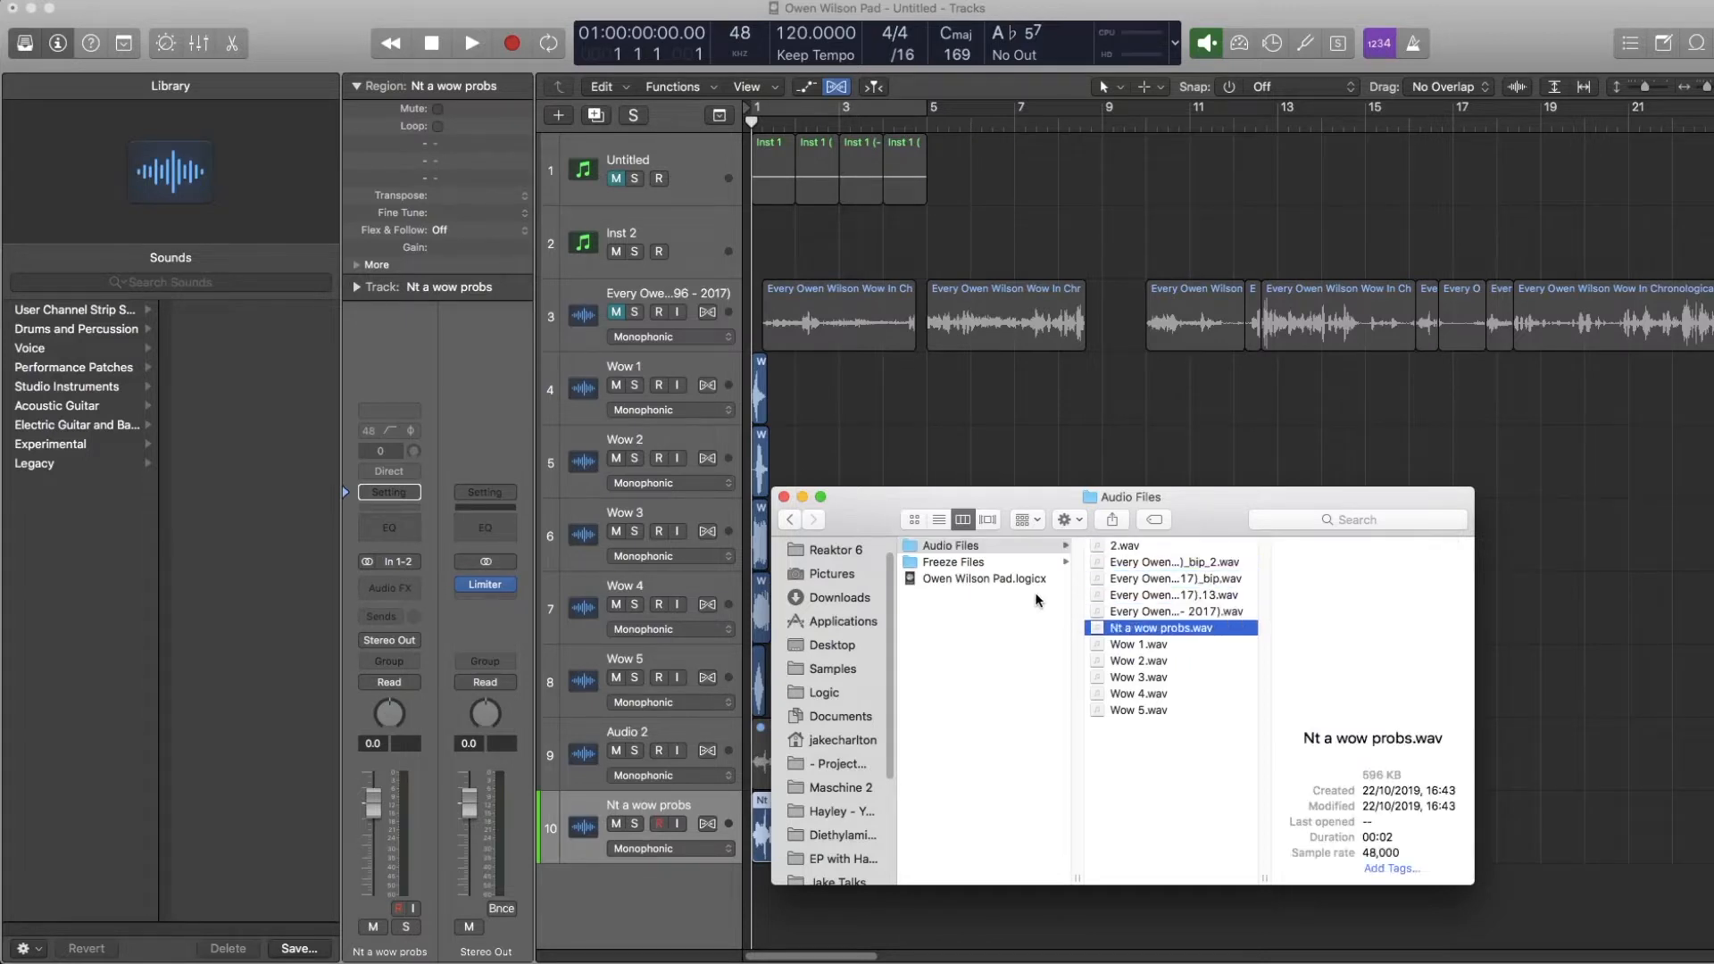
key(space)
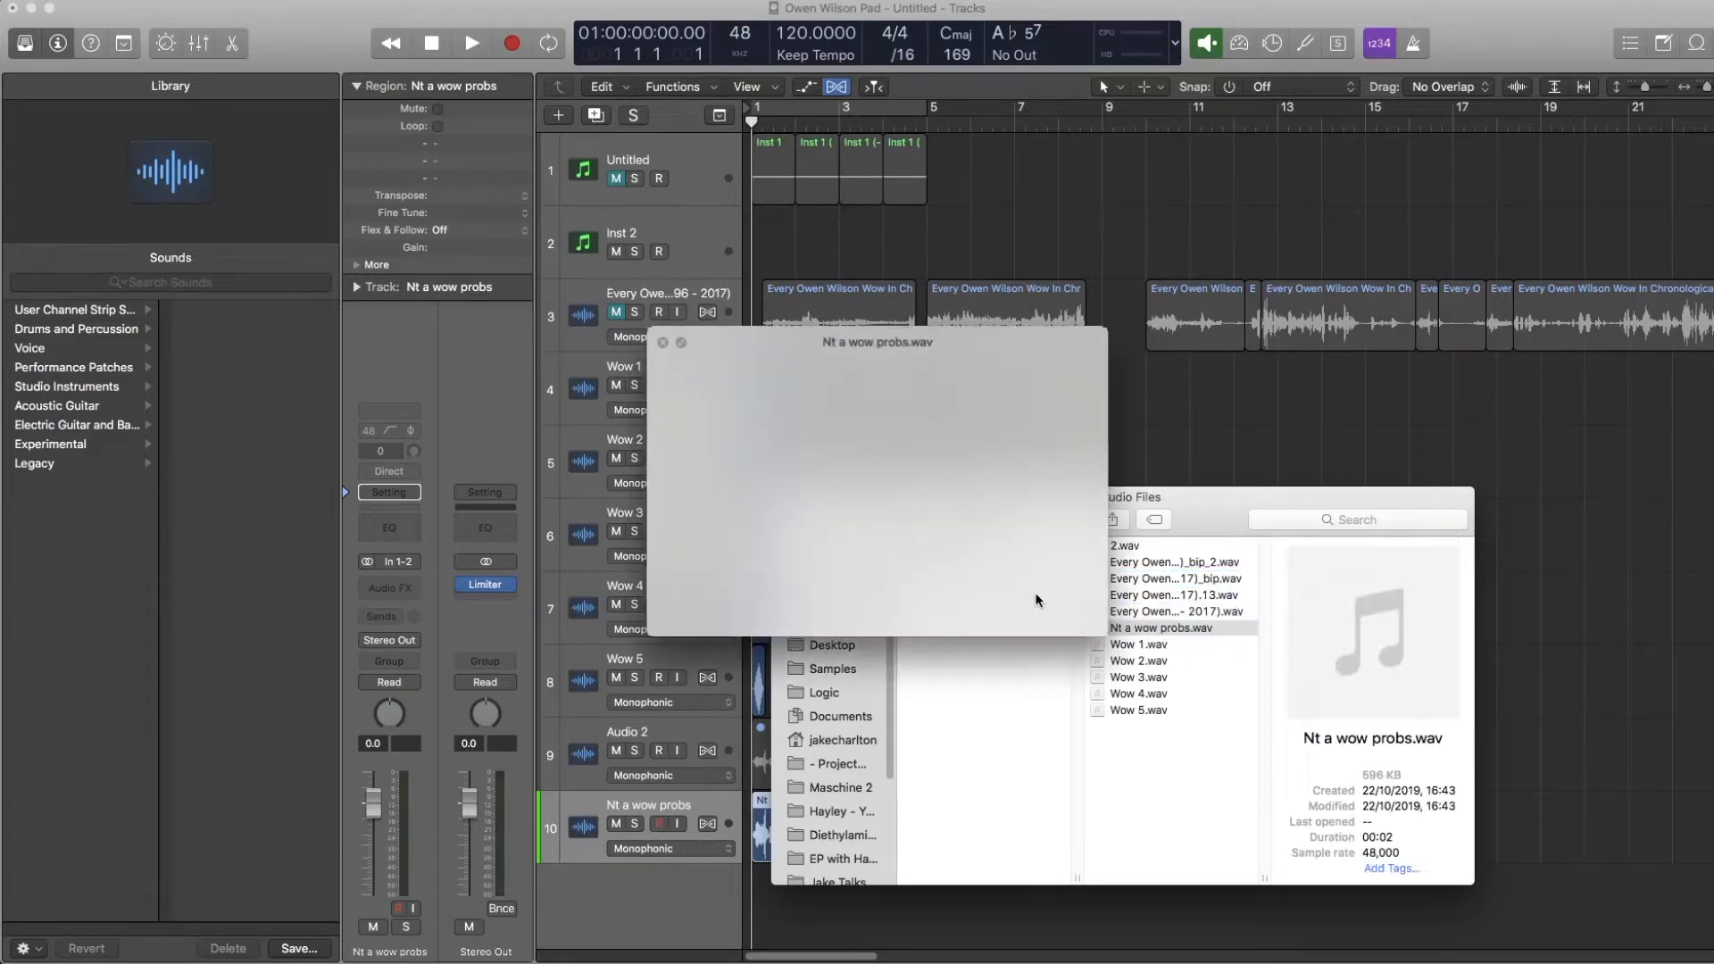
key(space)
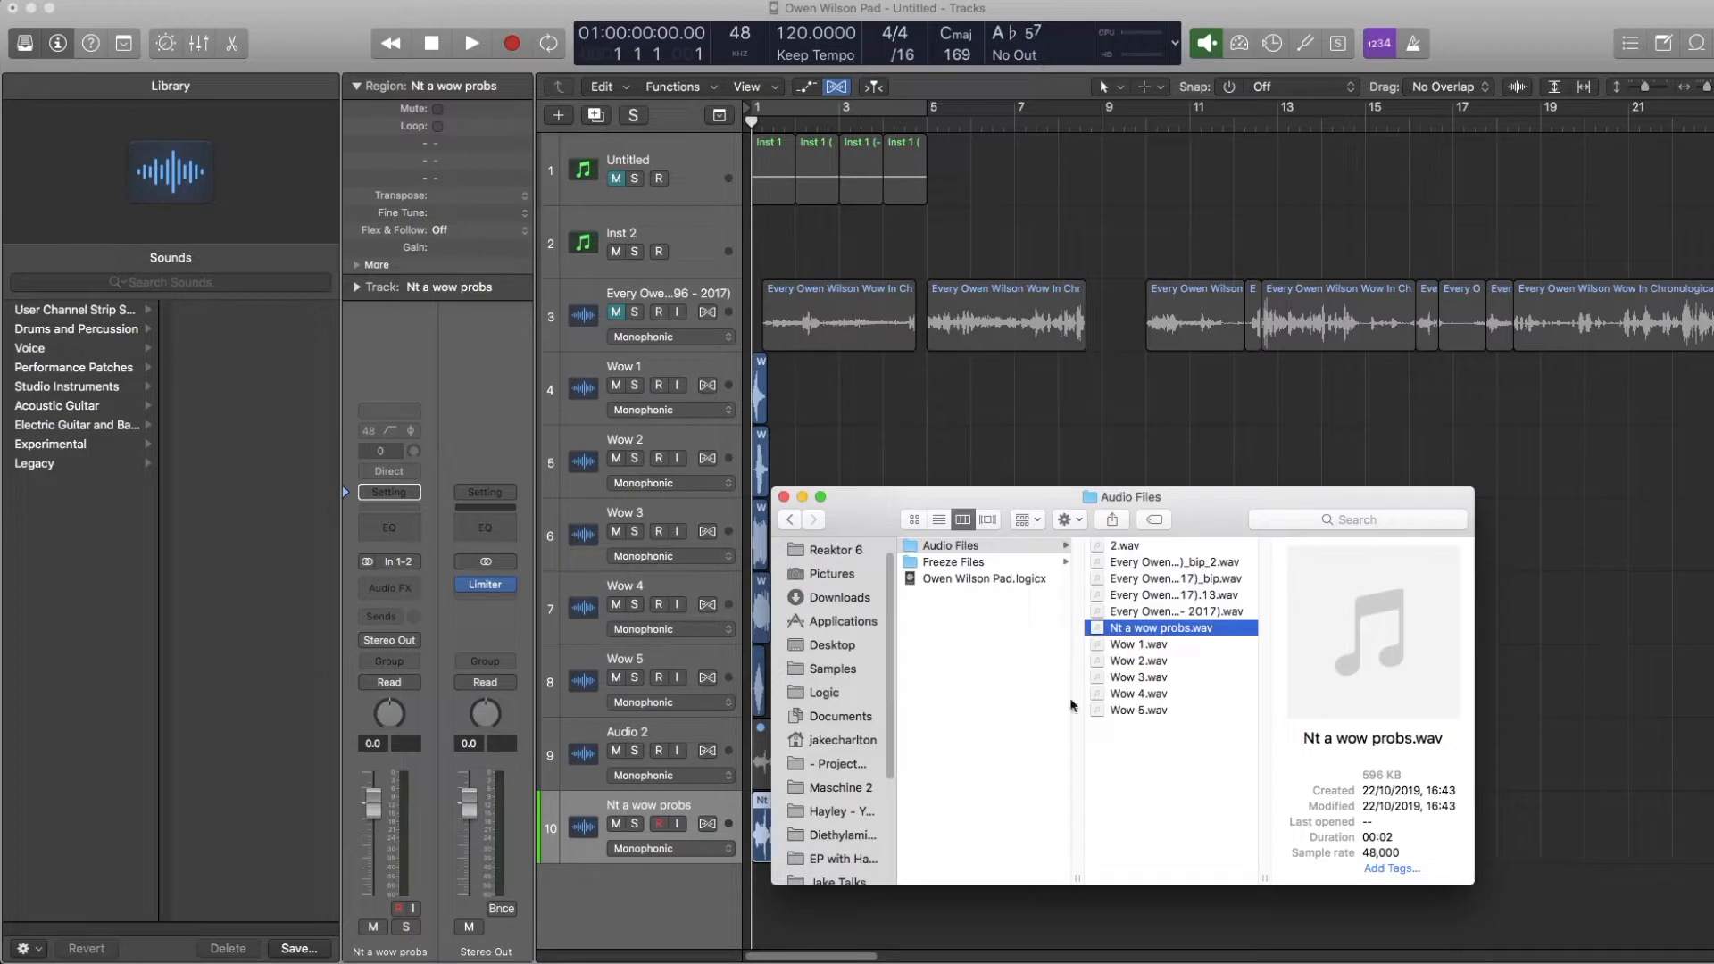
Go through the bounced samples from Wow 1.wav to Wow 5.wav in the Audio Files folder.
click(1146, 765)
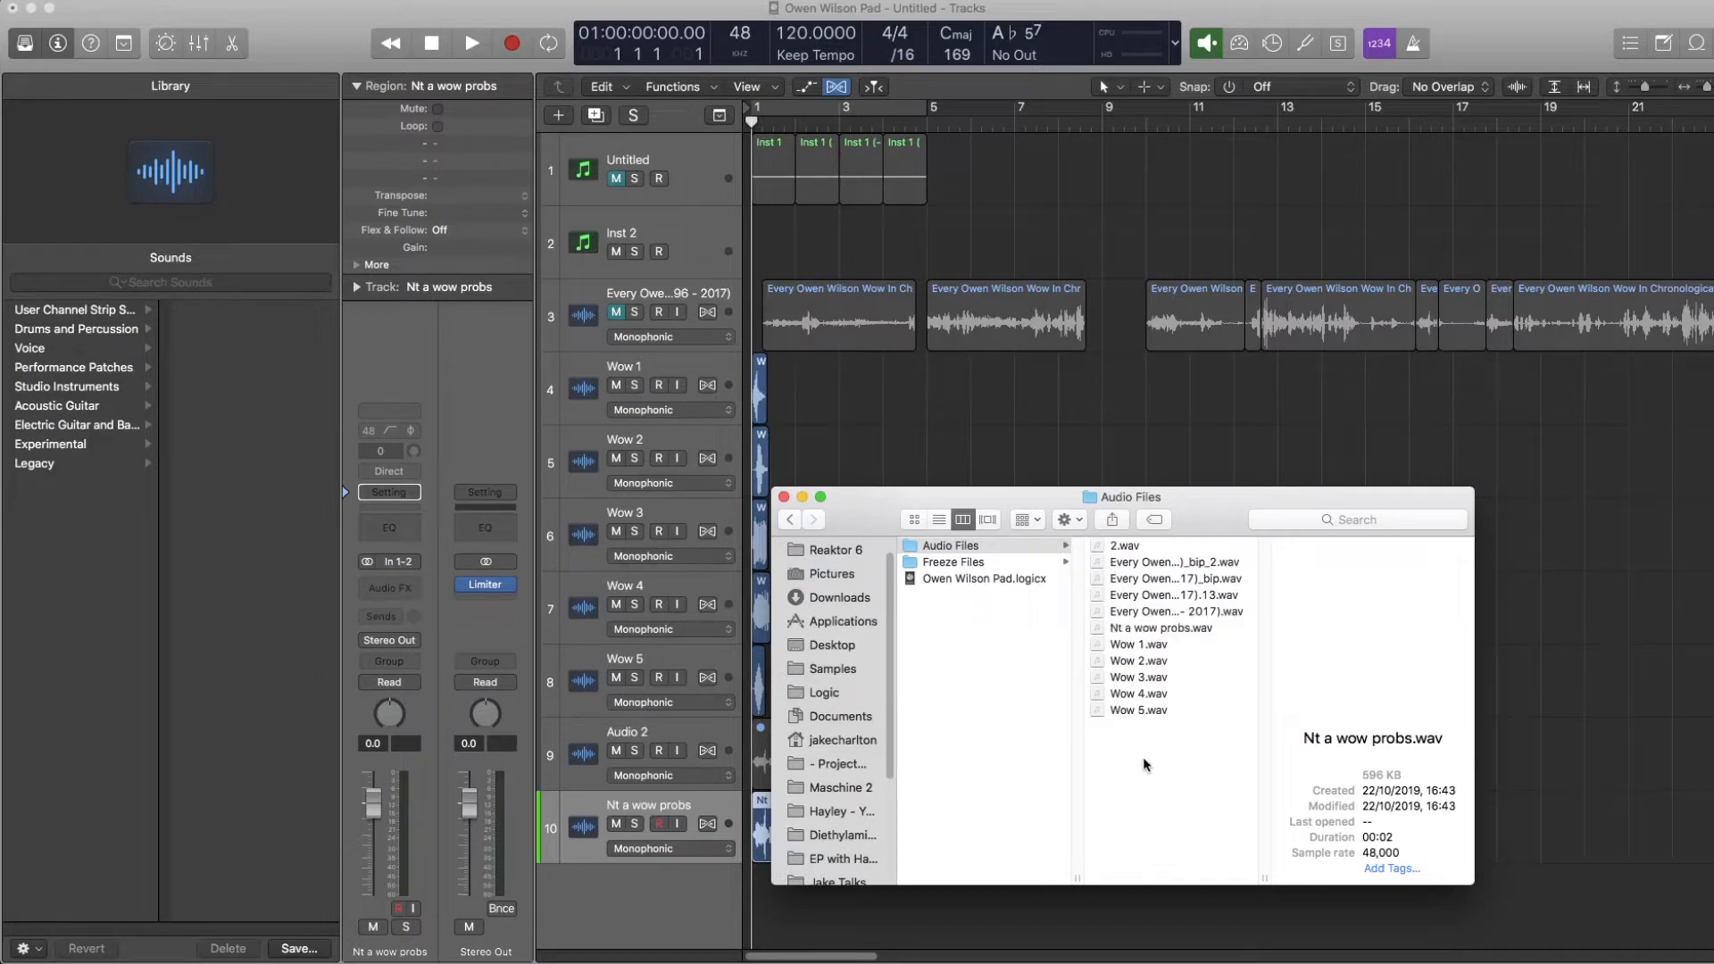
click(1139, 649)
key(Down)
key(Down)
key(Down)
key(Down)
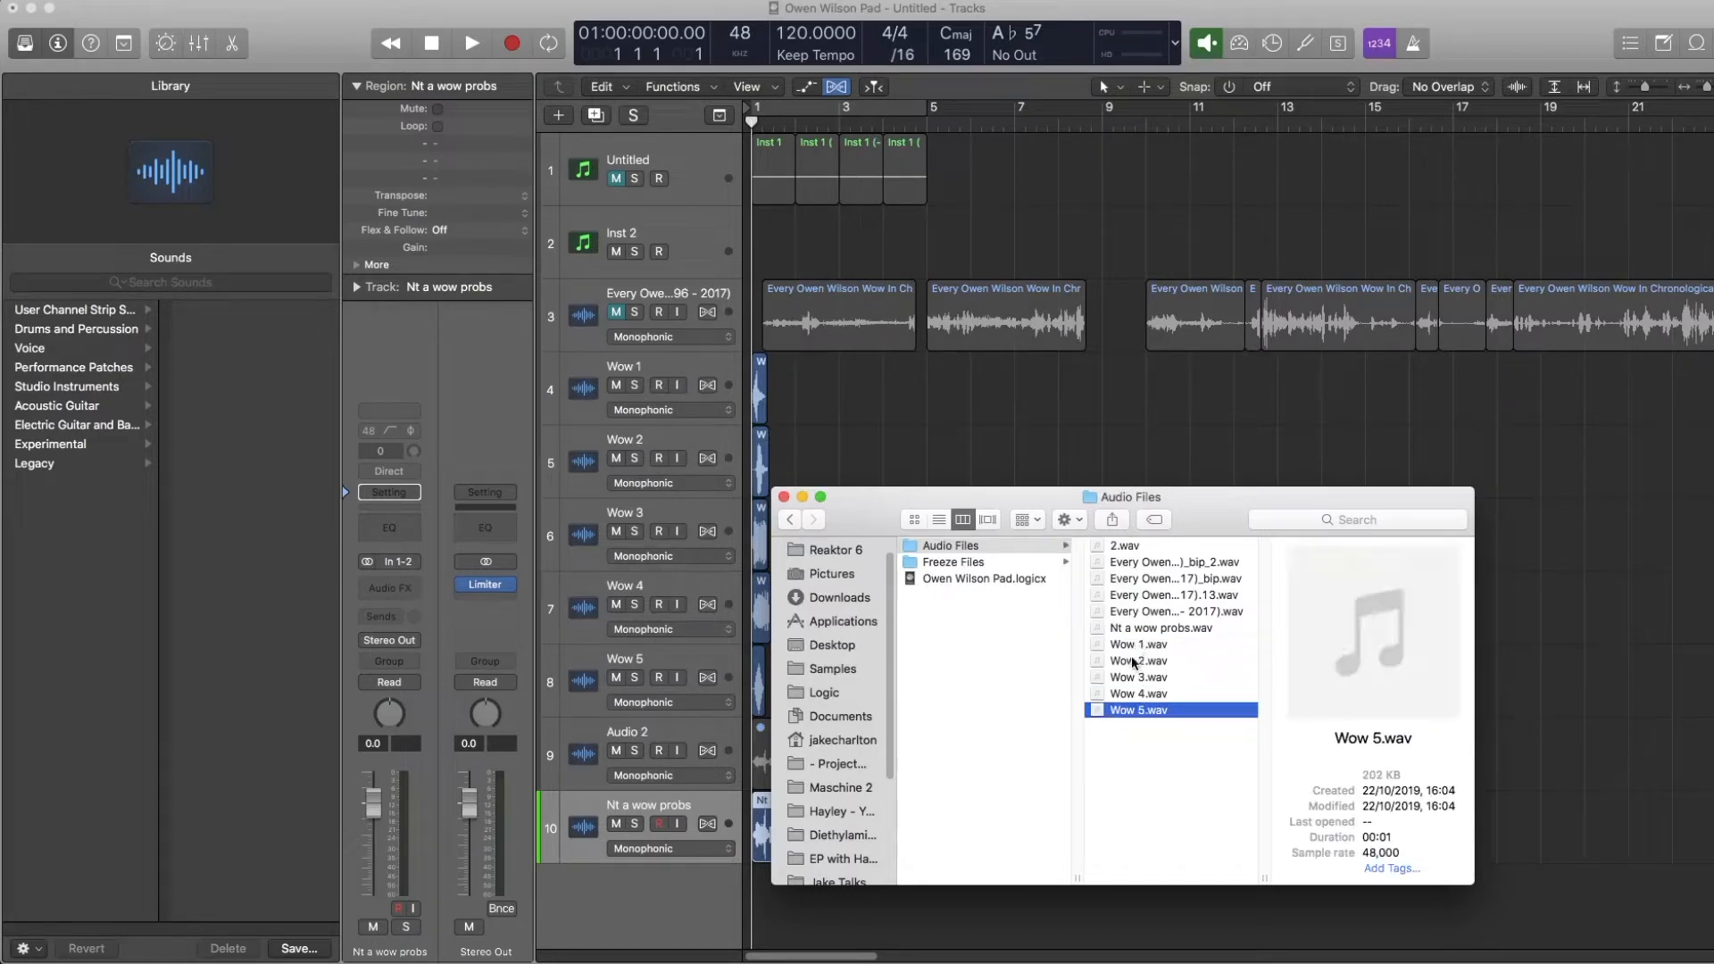
Open the Palindrome instrument on the Inst 2 track and load Wow 2.wav from Finder into Sampler 1.
click(1107, 418)
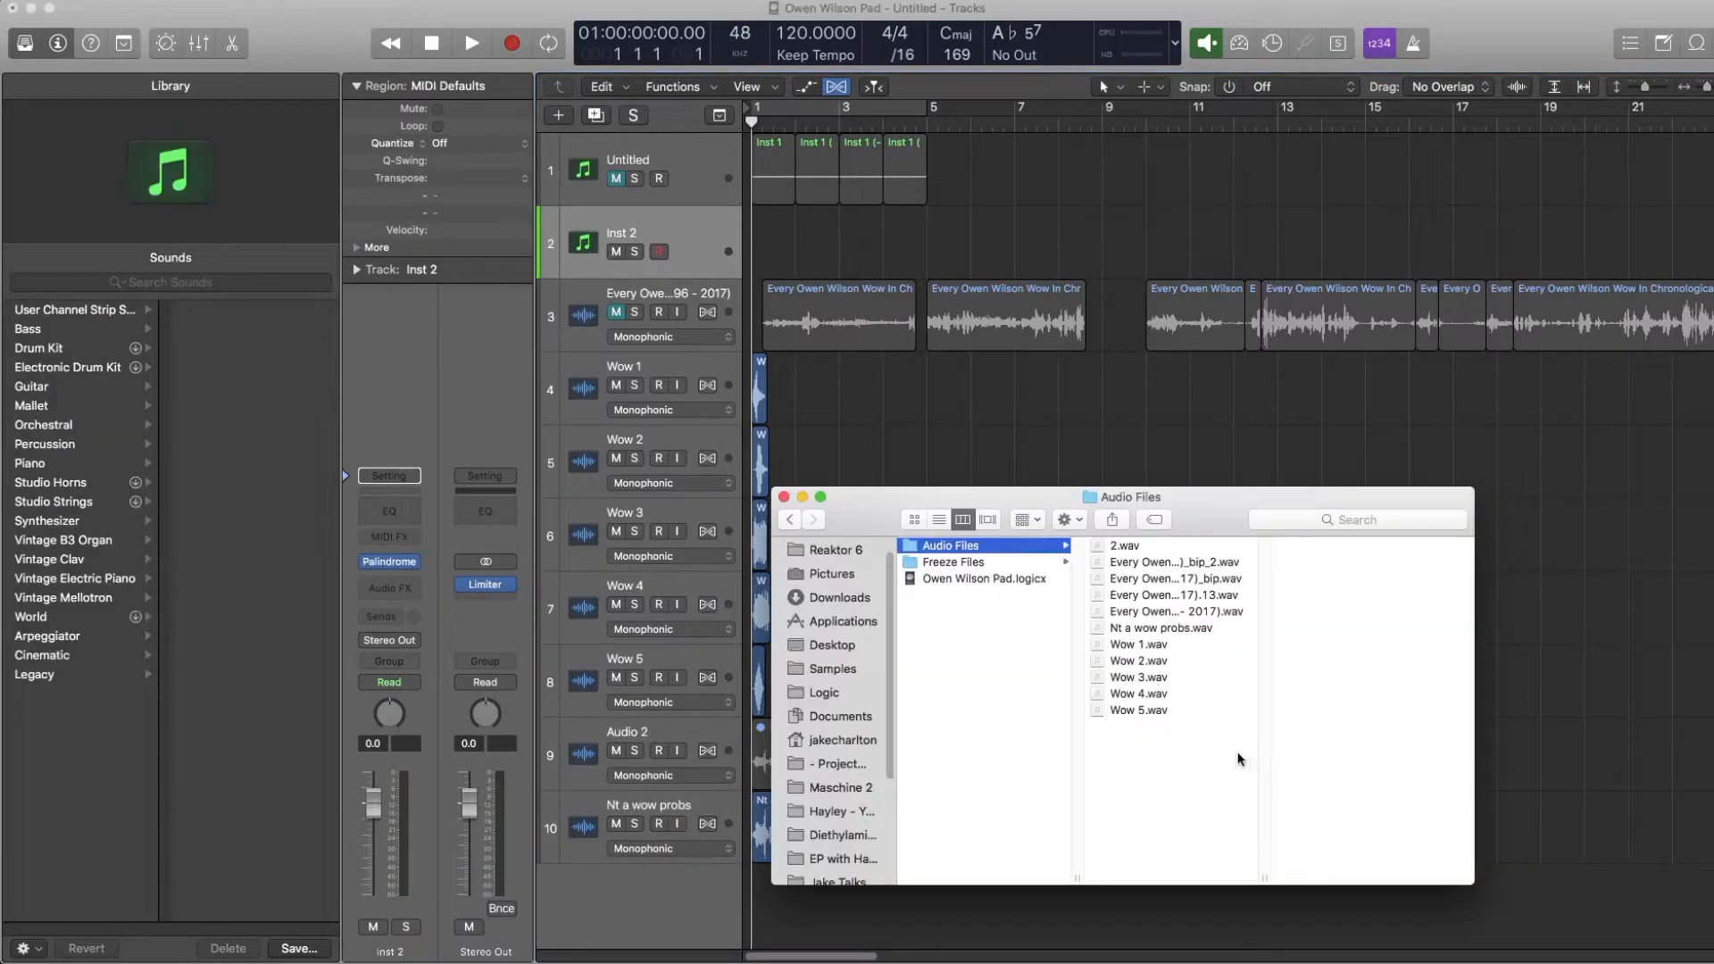
click(386, 564)
click(386, 565)
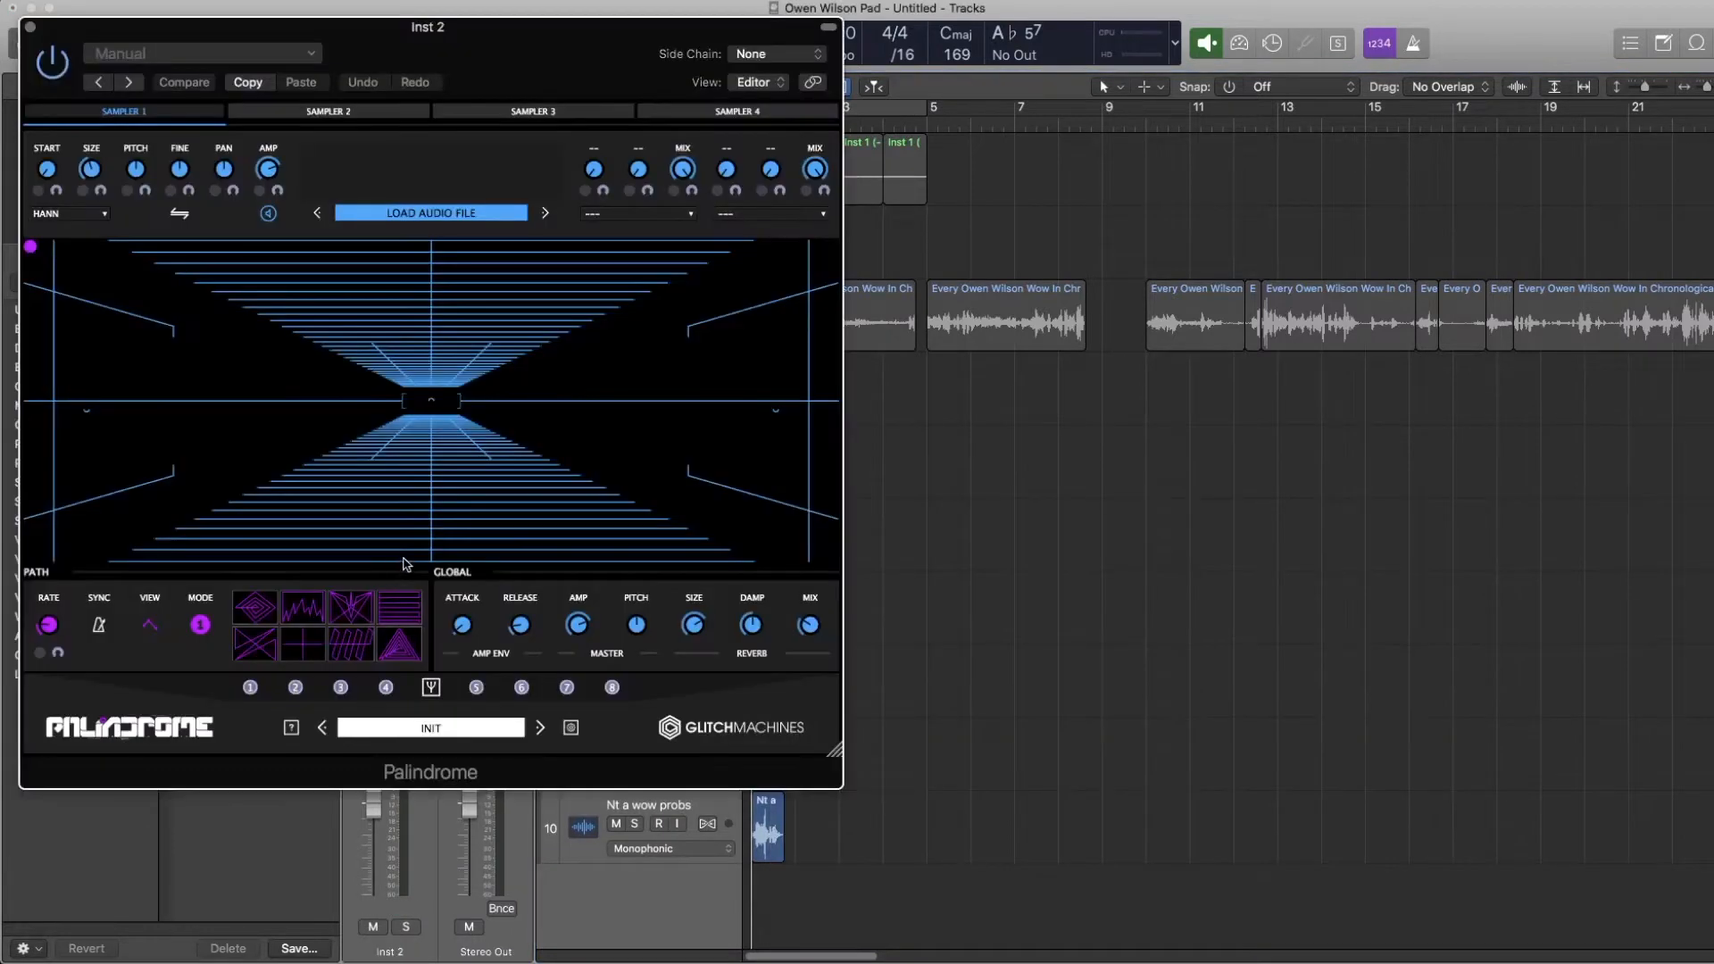
click(5, 47)
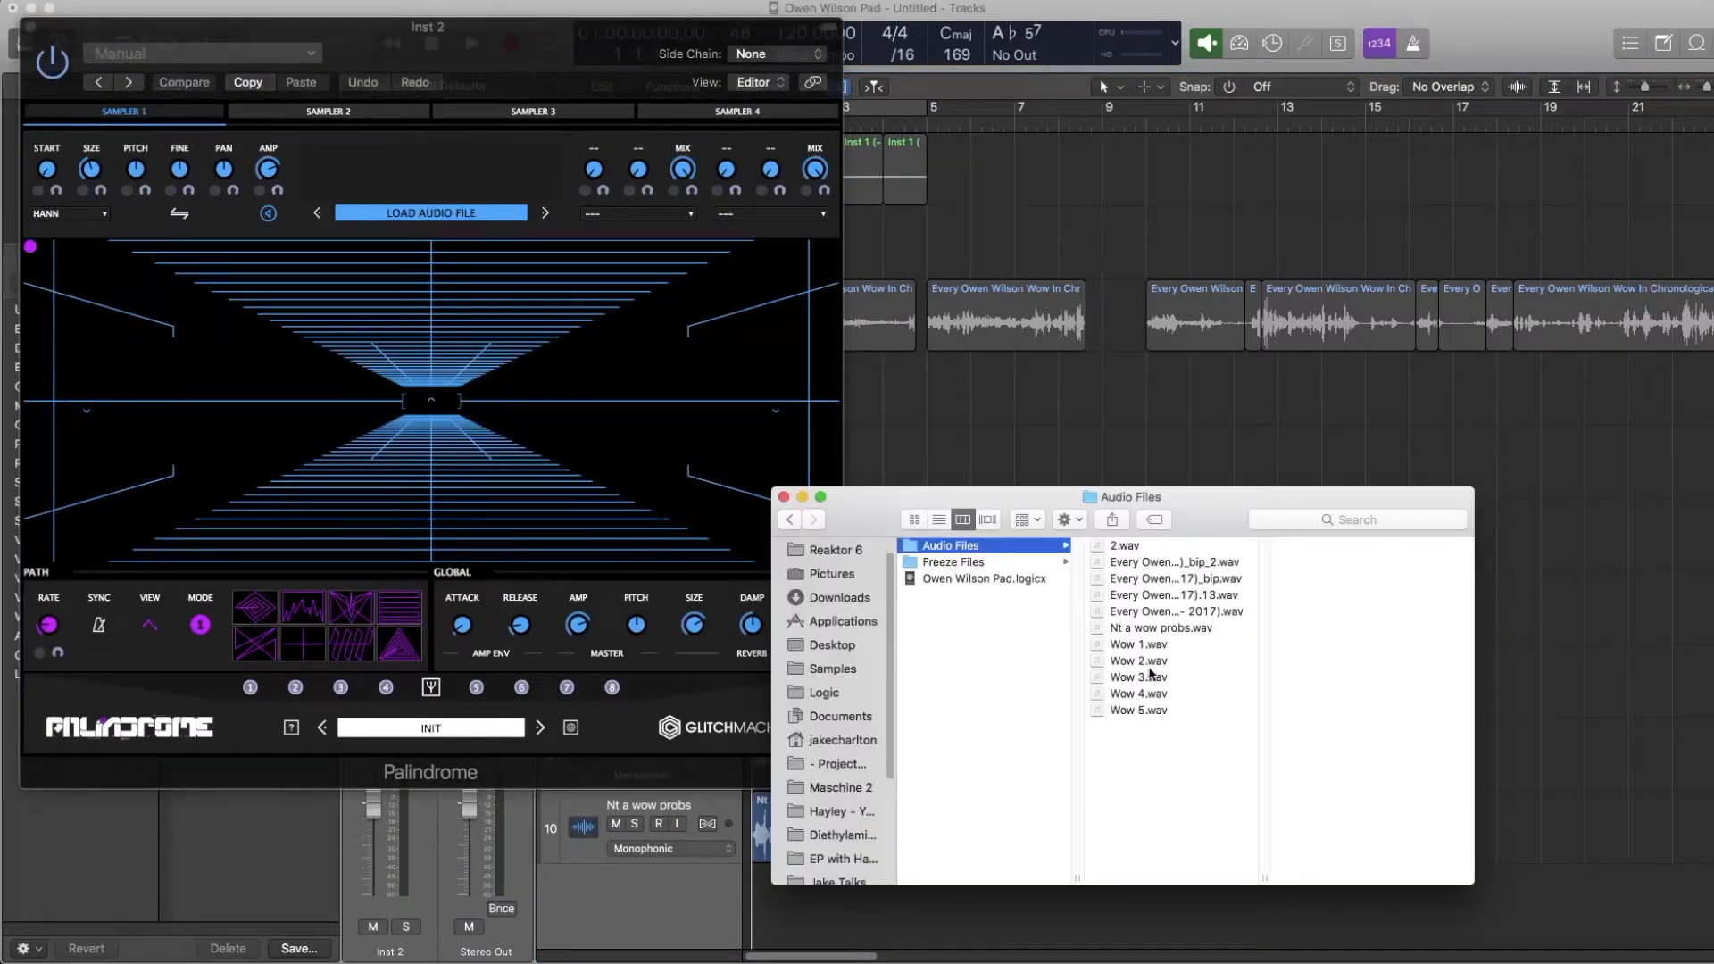
drag(1154, 667, 423, 177)
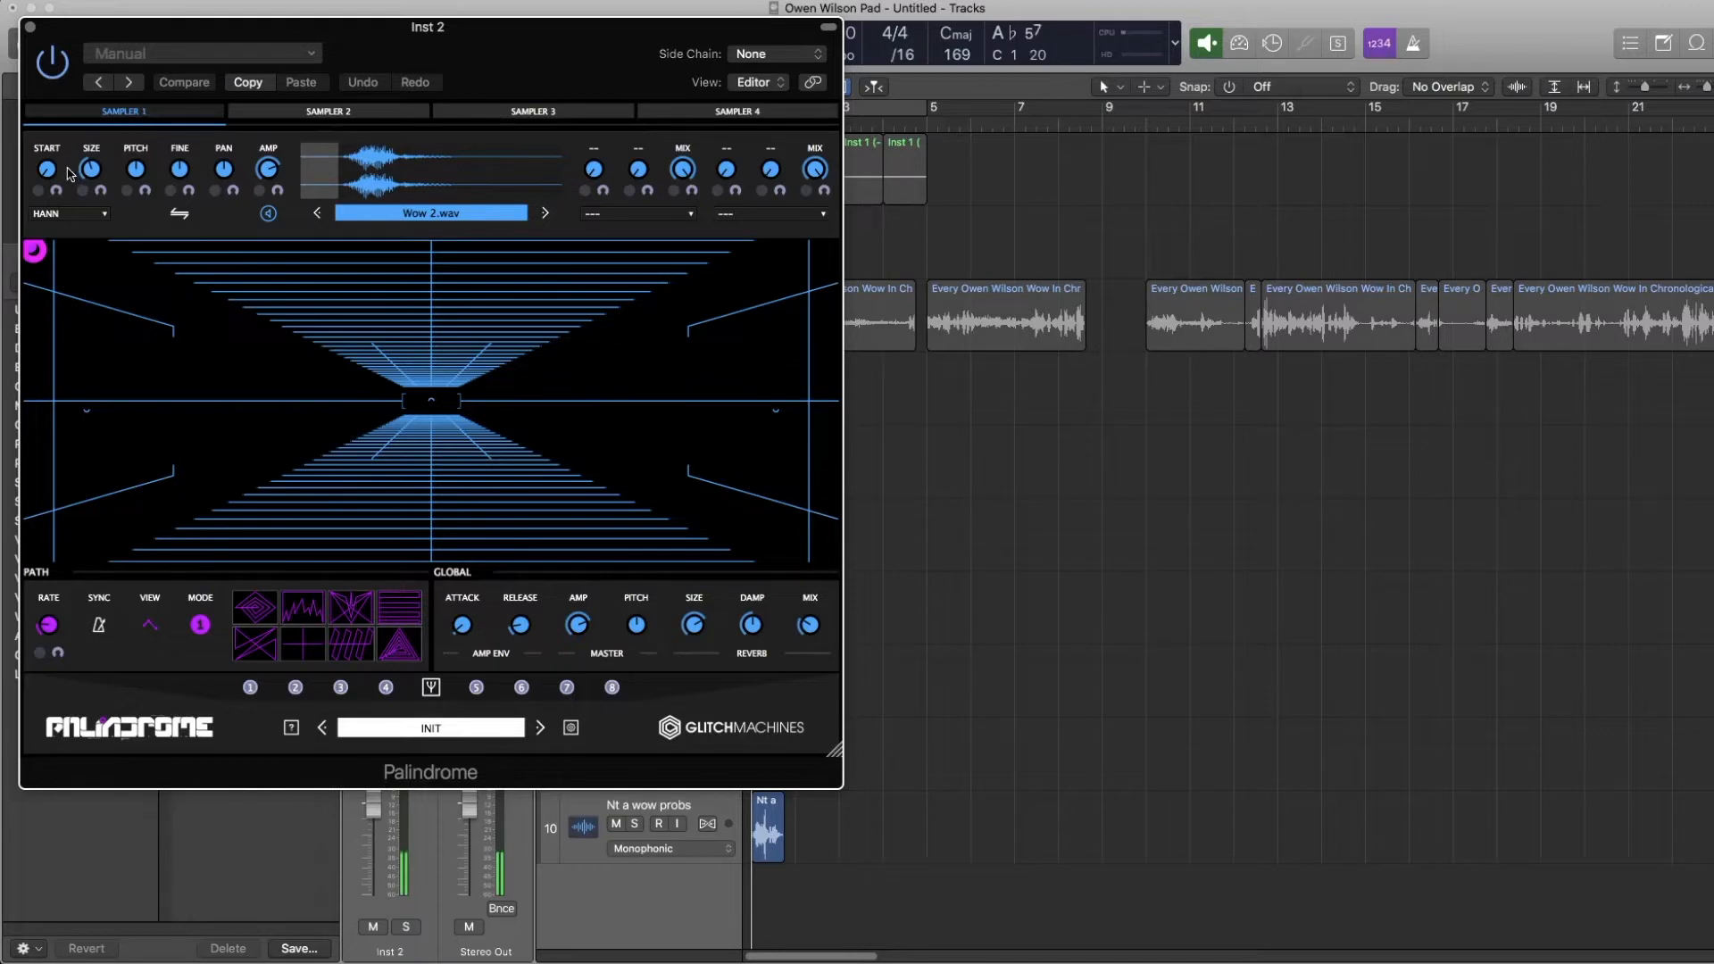
Adjust Sampler 1's start position so the playback window covers the loudest part of Wow 2.wav.
drag(52, 180, 34, 141)
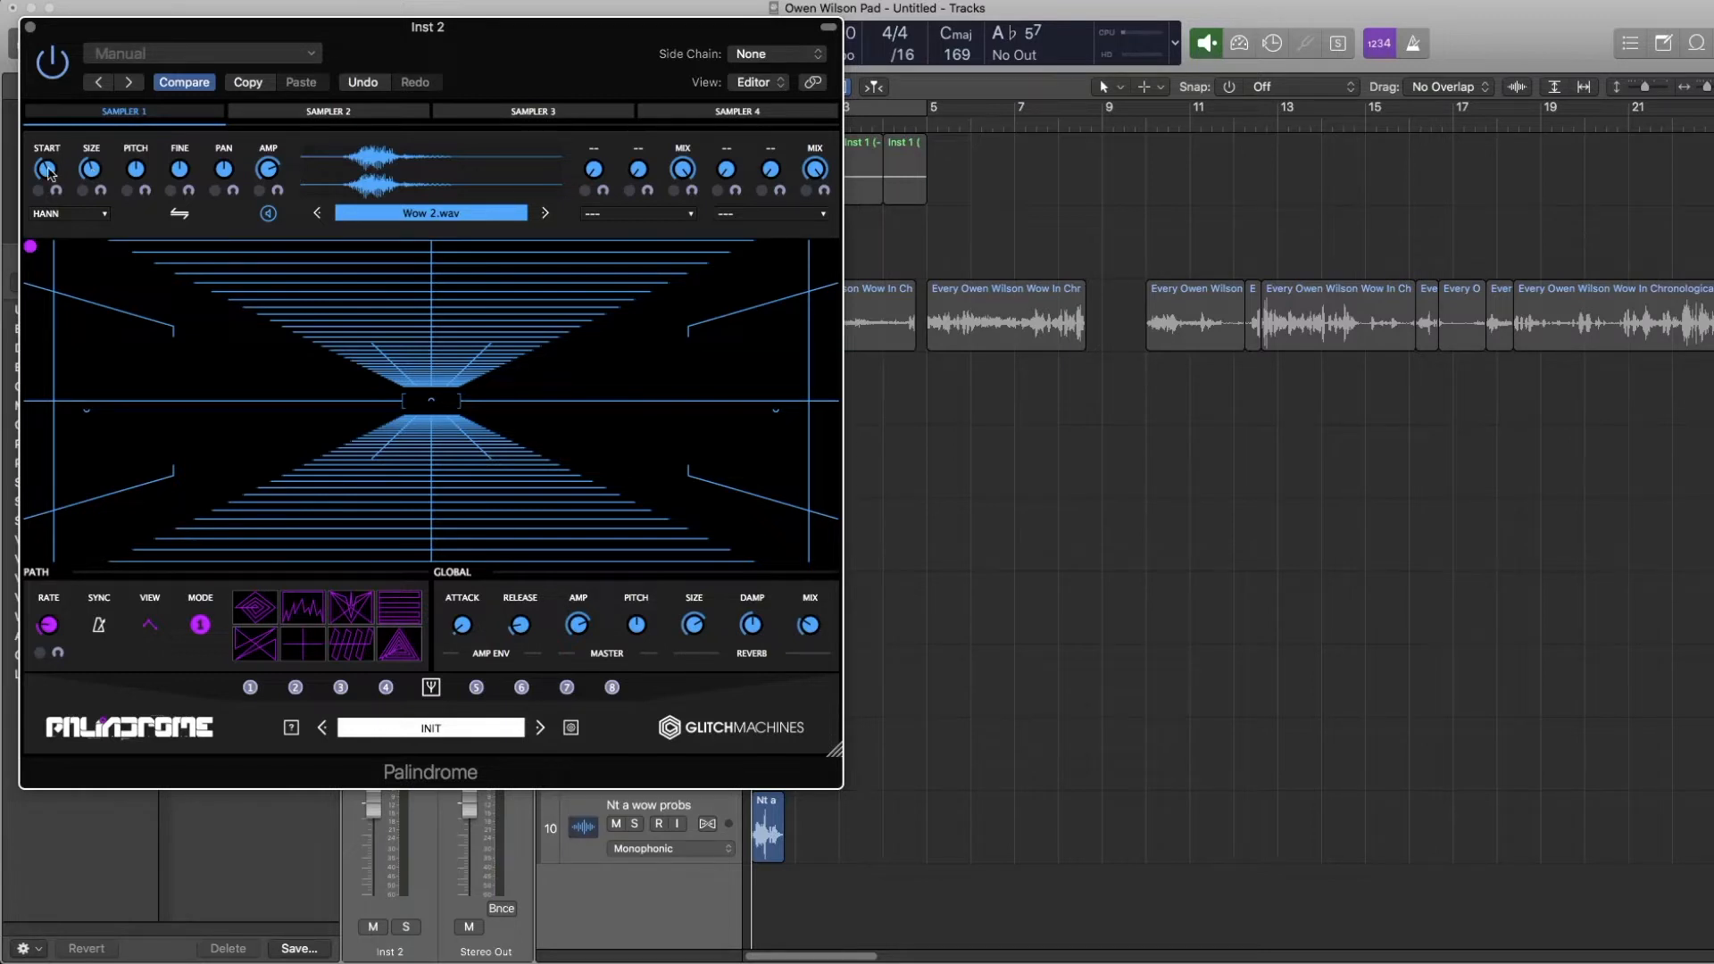
click(49, 177)
drag(49, 177, 50, 211)
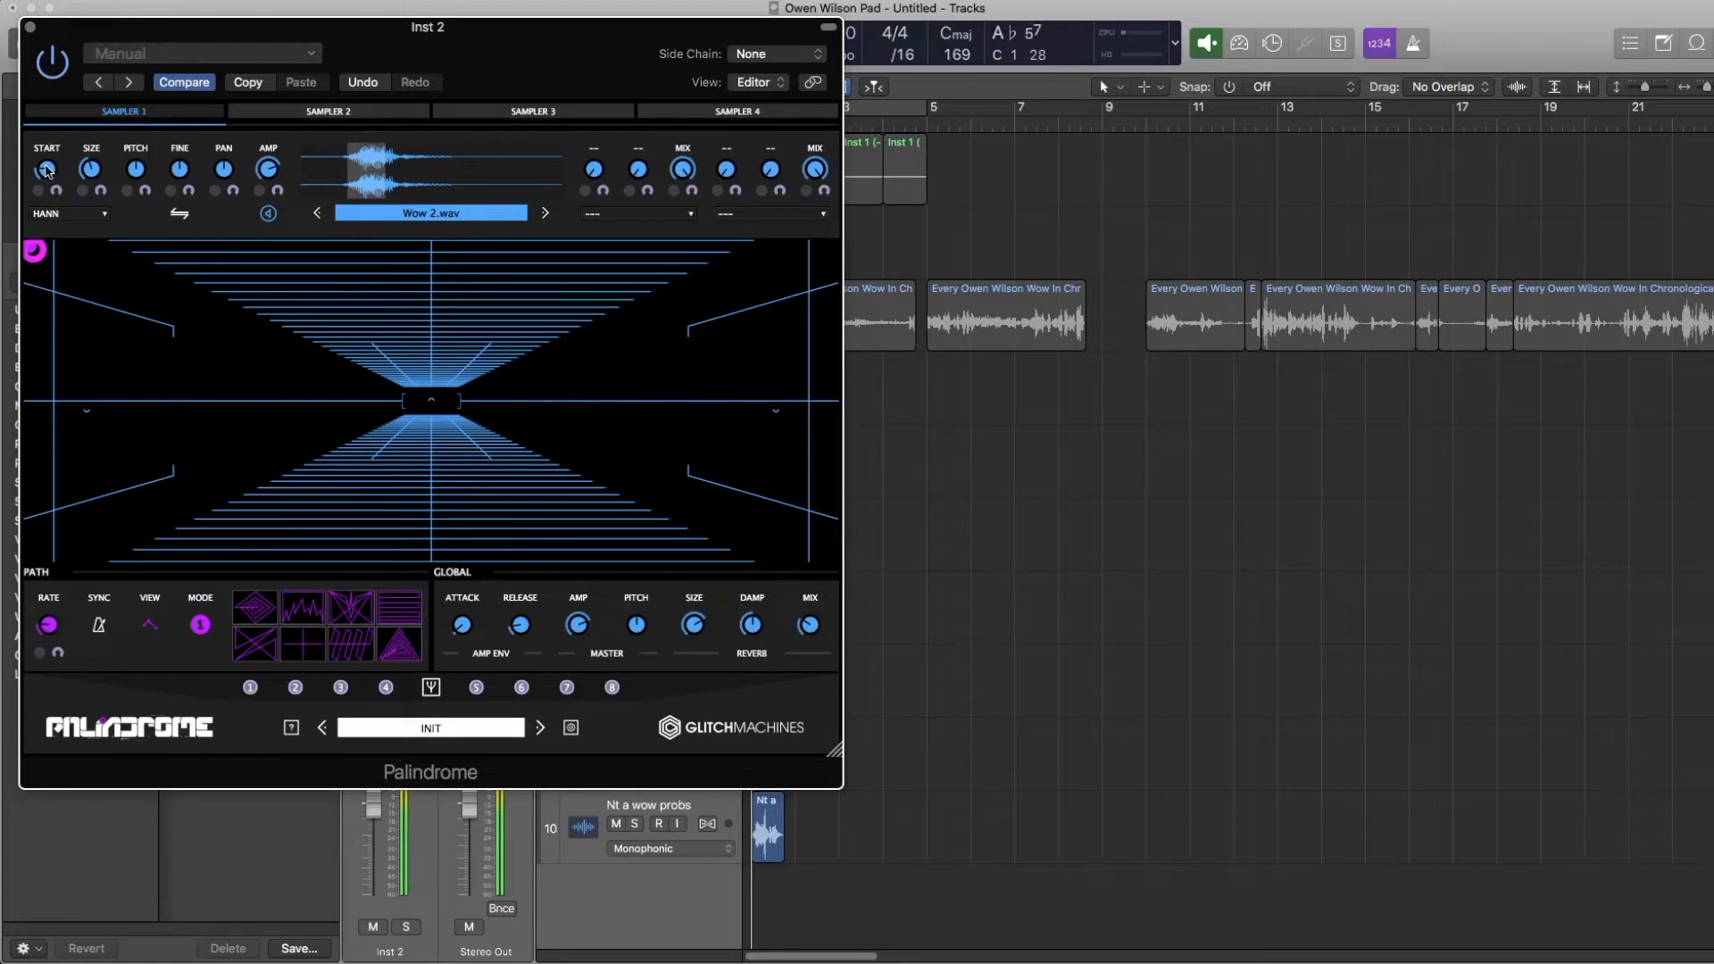
Reduce Sampler 1's size for a shorter playback window, and raise it again close to its maximum.
drag(90, 170, 94, 215)
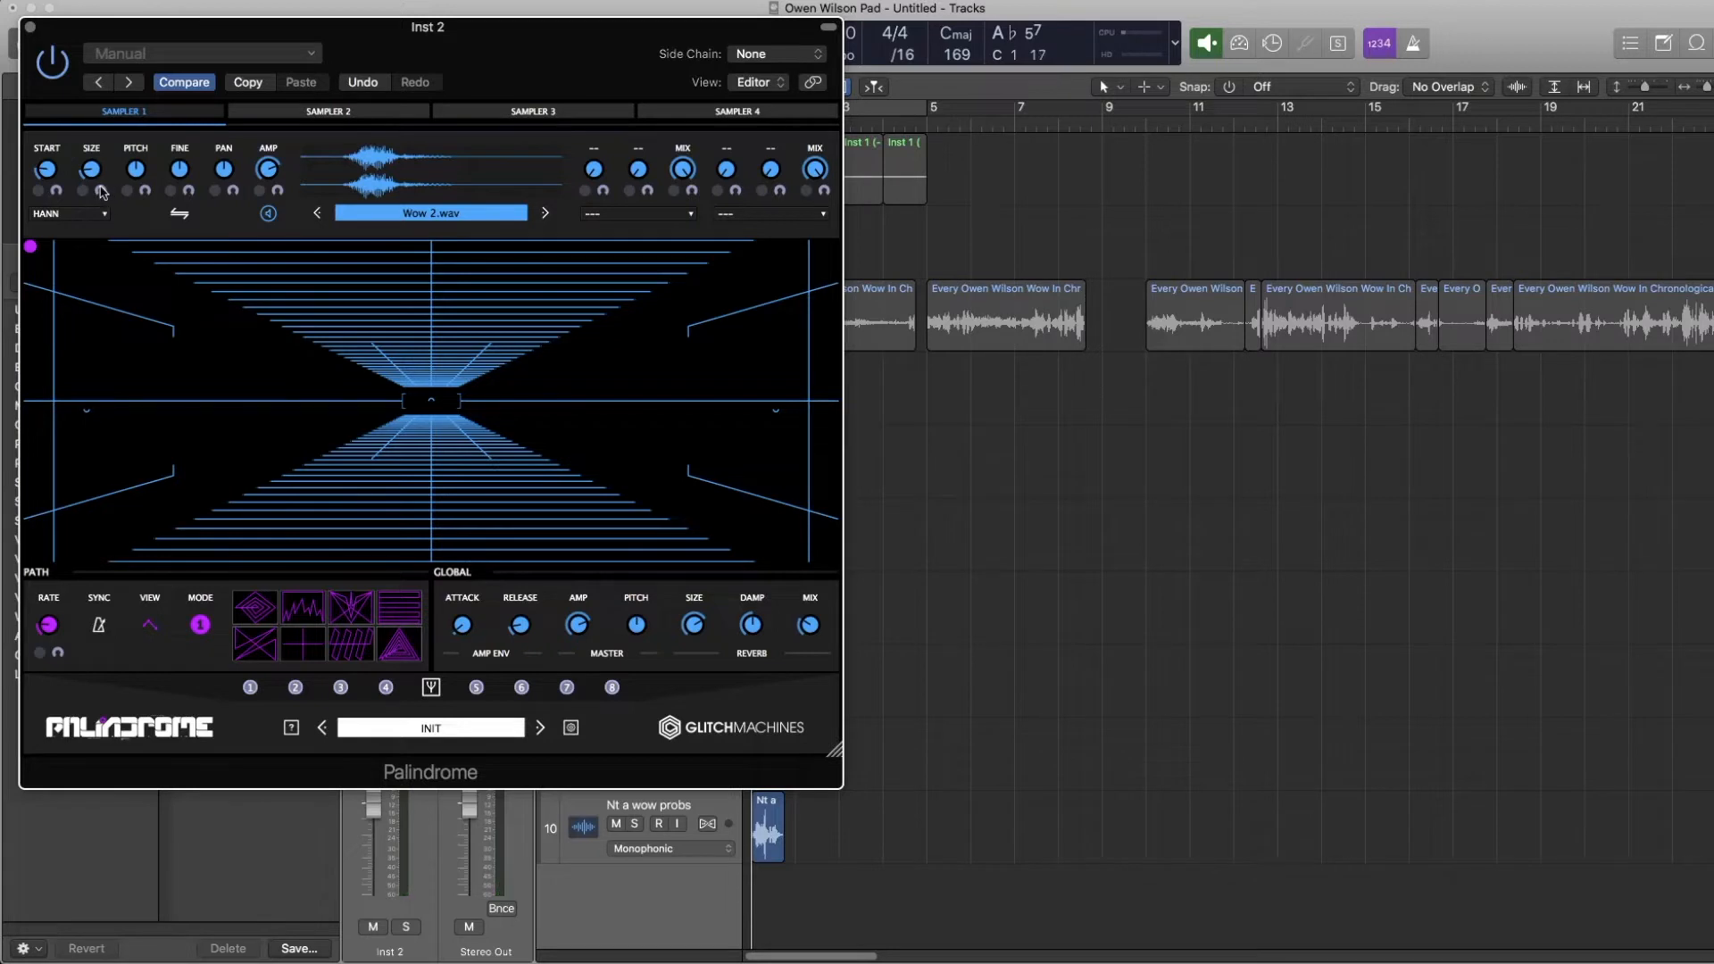
mouse_move(98, 168)
drag(92, 155, 67, 106)
drag(88, 172, 79, 46)
Assign Envelope 1 to Sampler 1's start parameter and shape the envelope as a rising ramp.
click(38, 191)
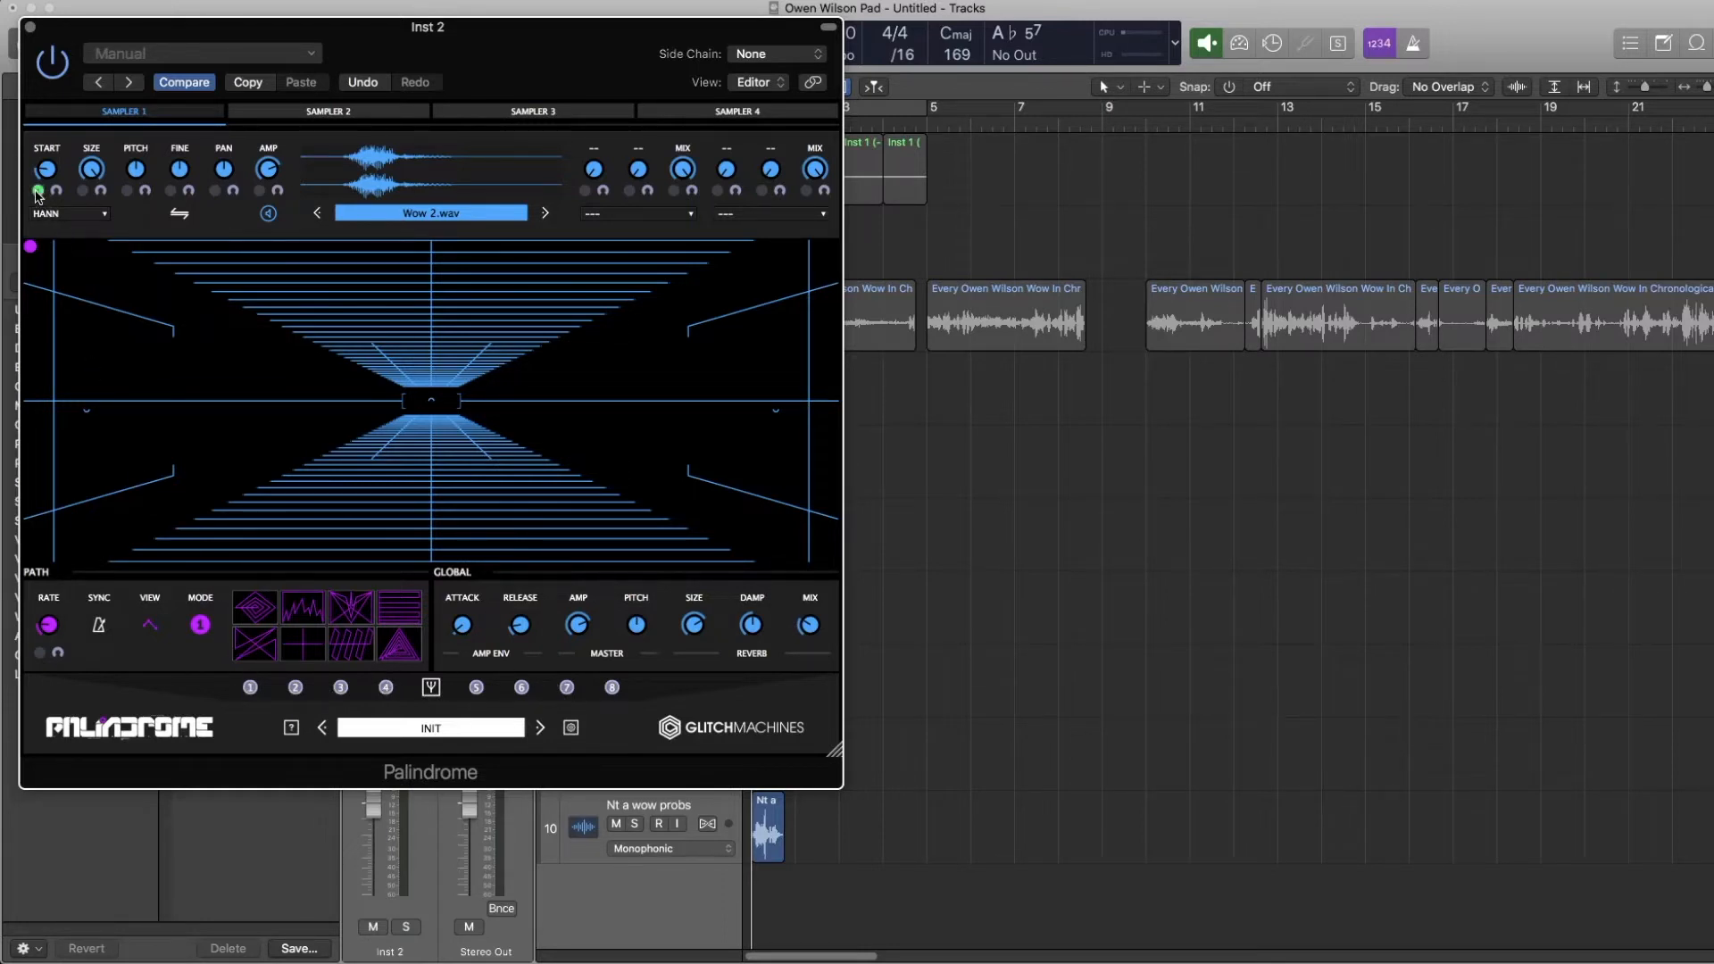
click(431, 687)
drag(233, 548, 824, 349)
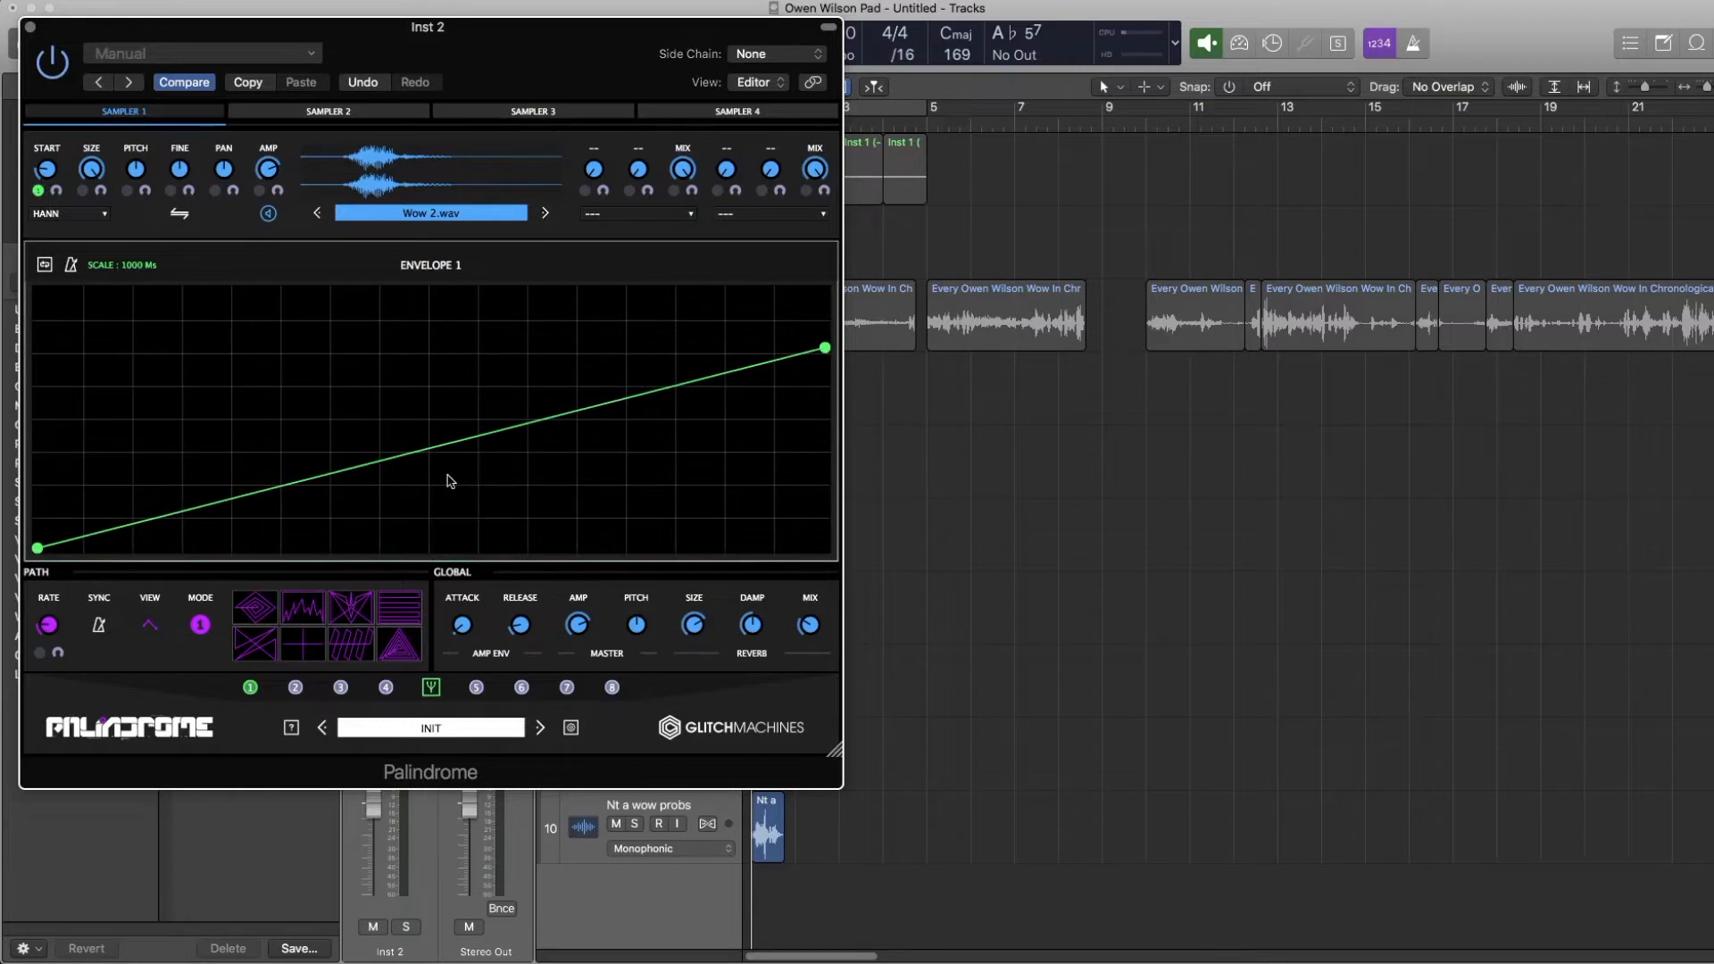
Add points to Envelope 1, shaping a high early peak, a lower middle section and a dip to the baseline before the end.
shift+click(482, 446)
shift+click(329, 468)
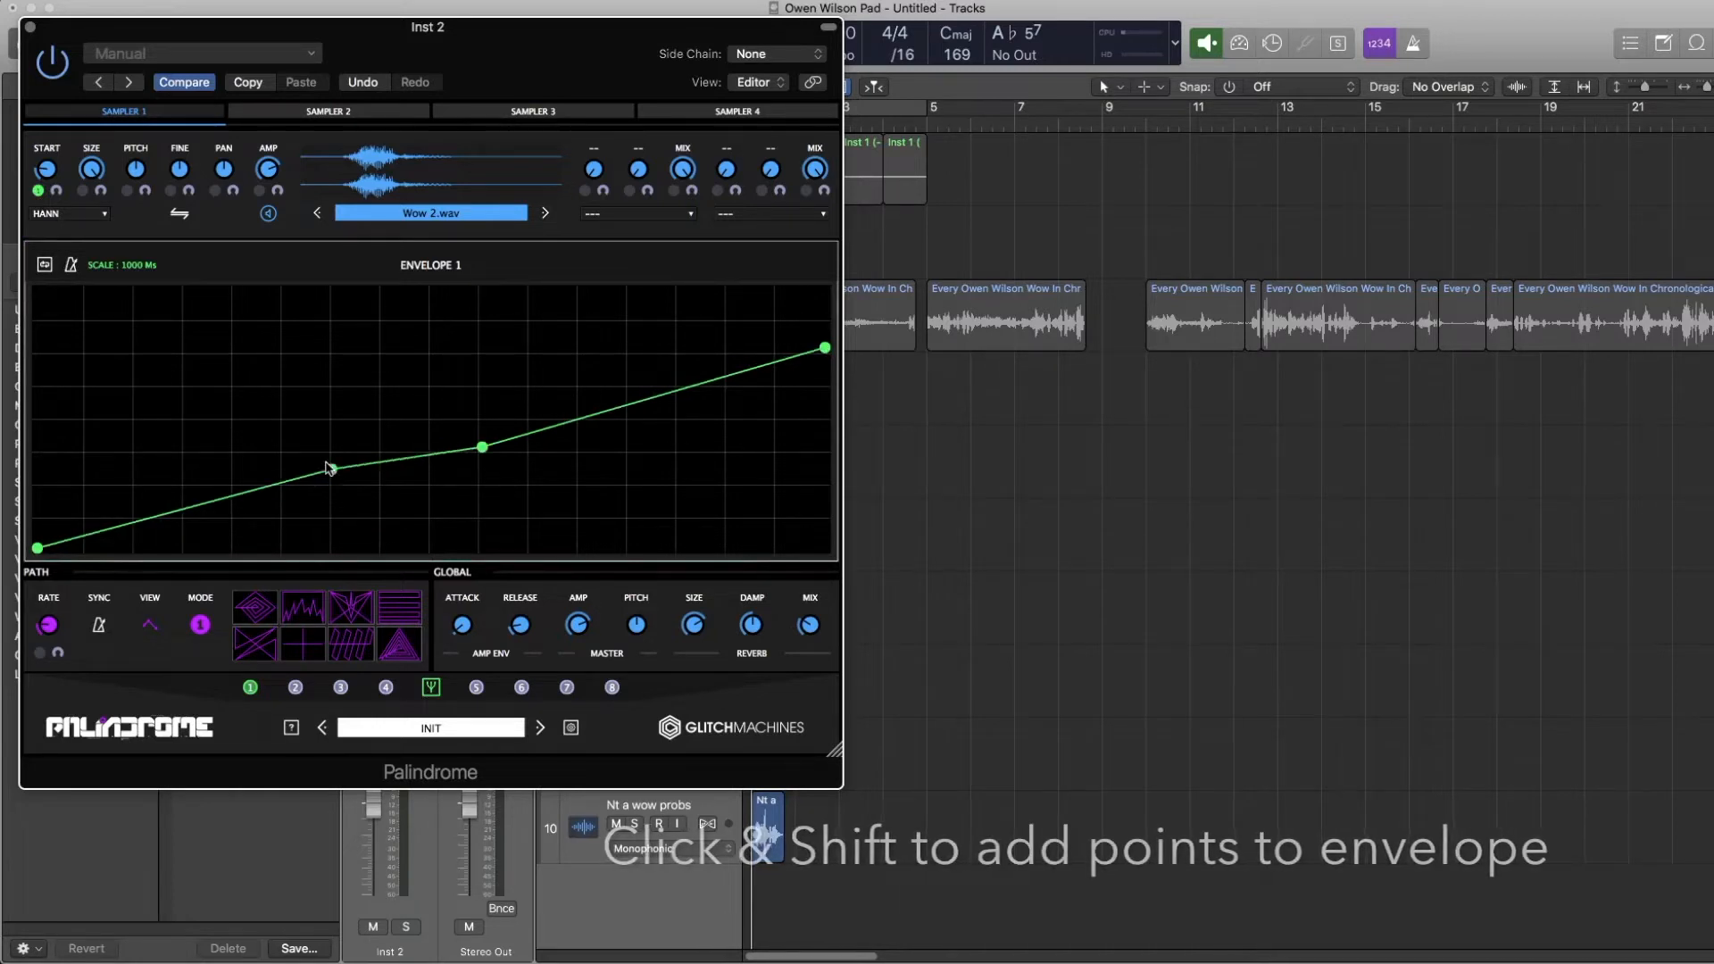
shift+click(254, 473)
shift+click(183, 496)
drag(183, 495, 109, 322)
shift+click(630, 411)
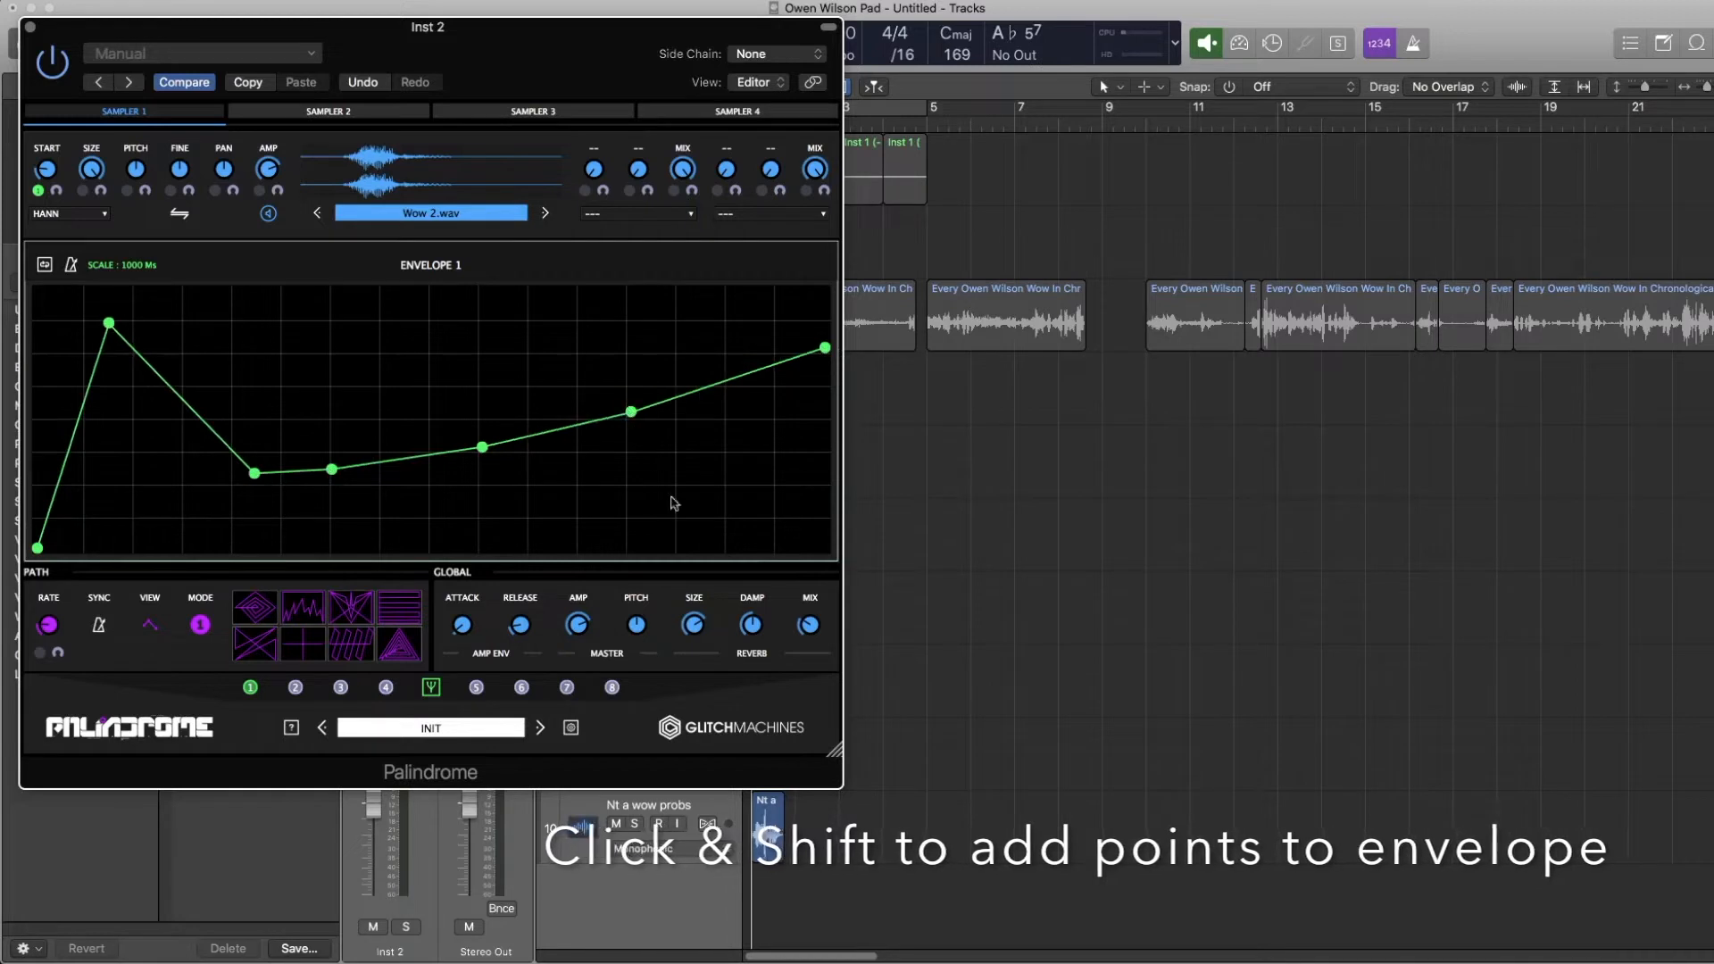
drag(630, 411, 682, 549)
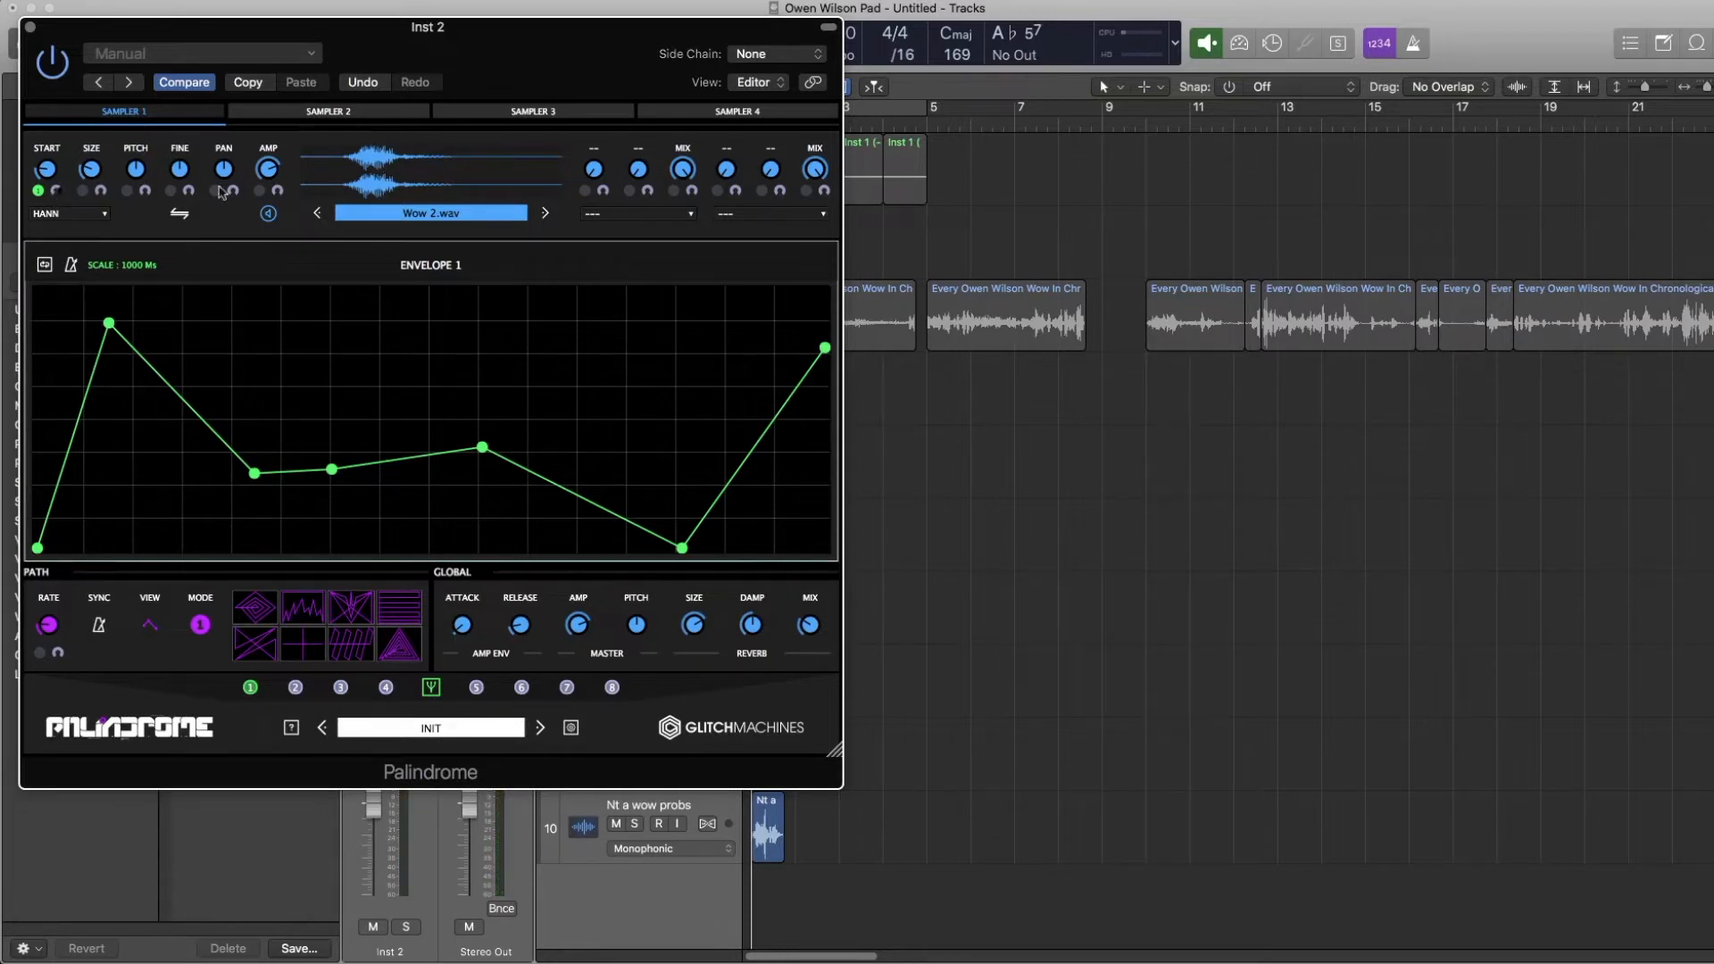
Reduce Sampler 1's size while its start is modulated by Envelope 1.
click(37, 190)
drag(100, 172, 96, 191)
Load Wow 1.wav into Sampler 2 and Wow 4.wav into Sampler 3 from the Audio Files folder.
click(322, 114)
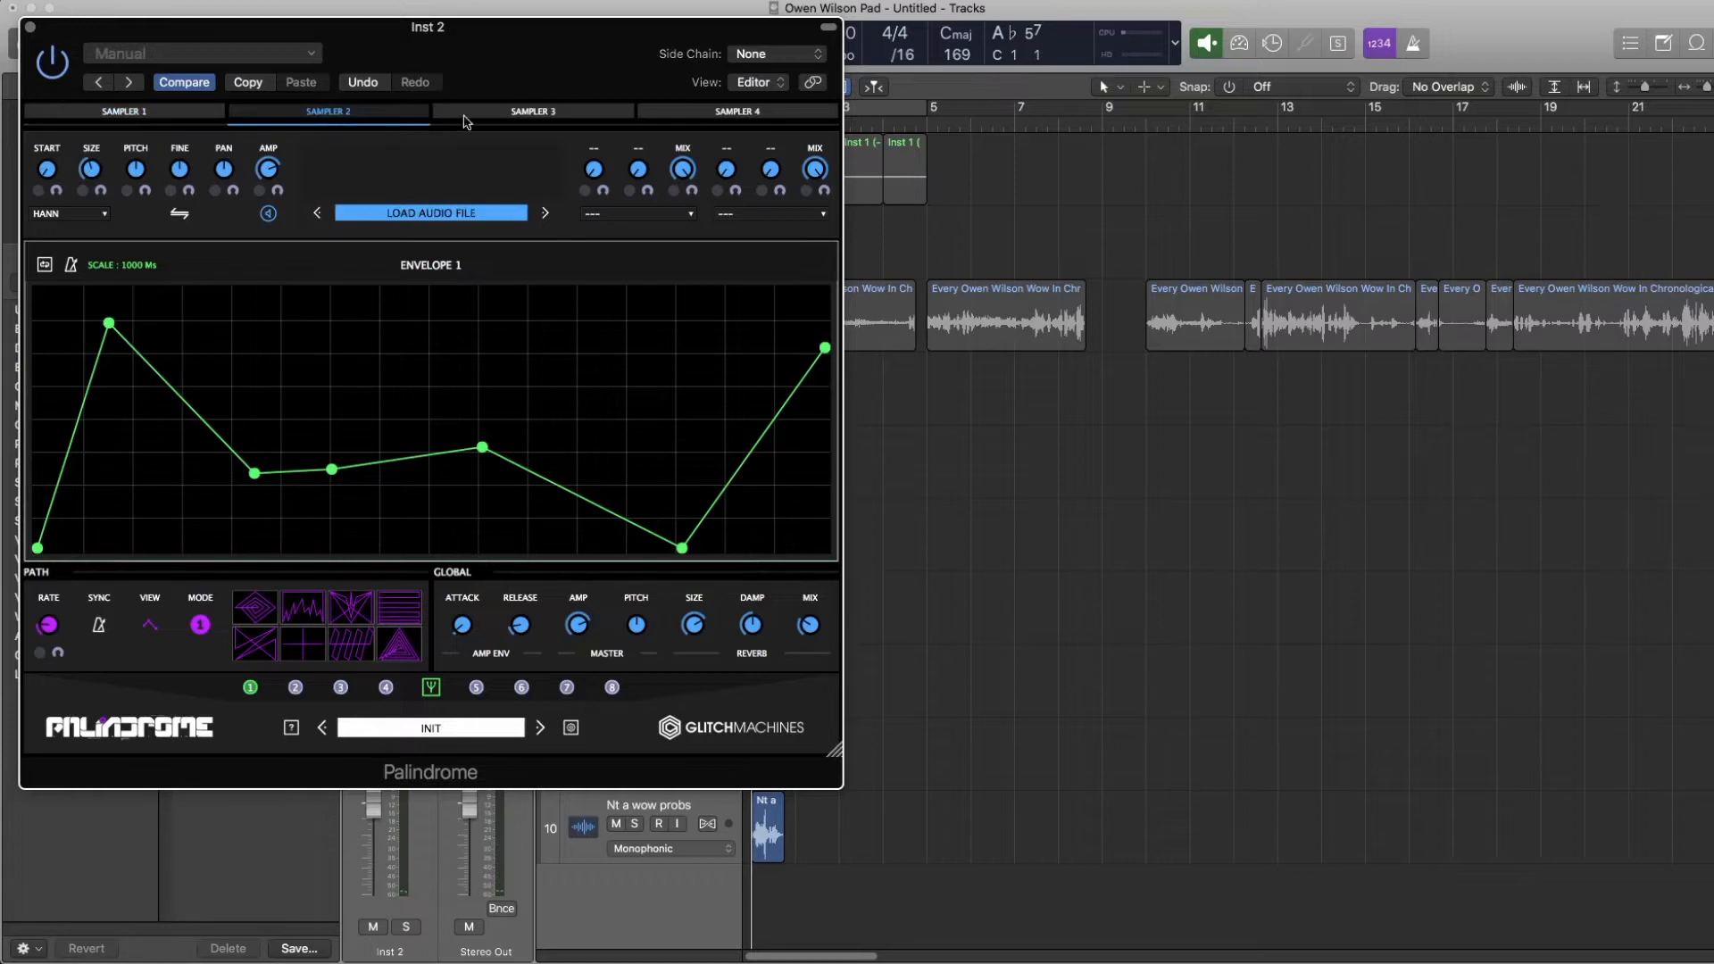
click(543, 116)
click(727, 116)
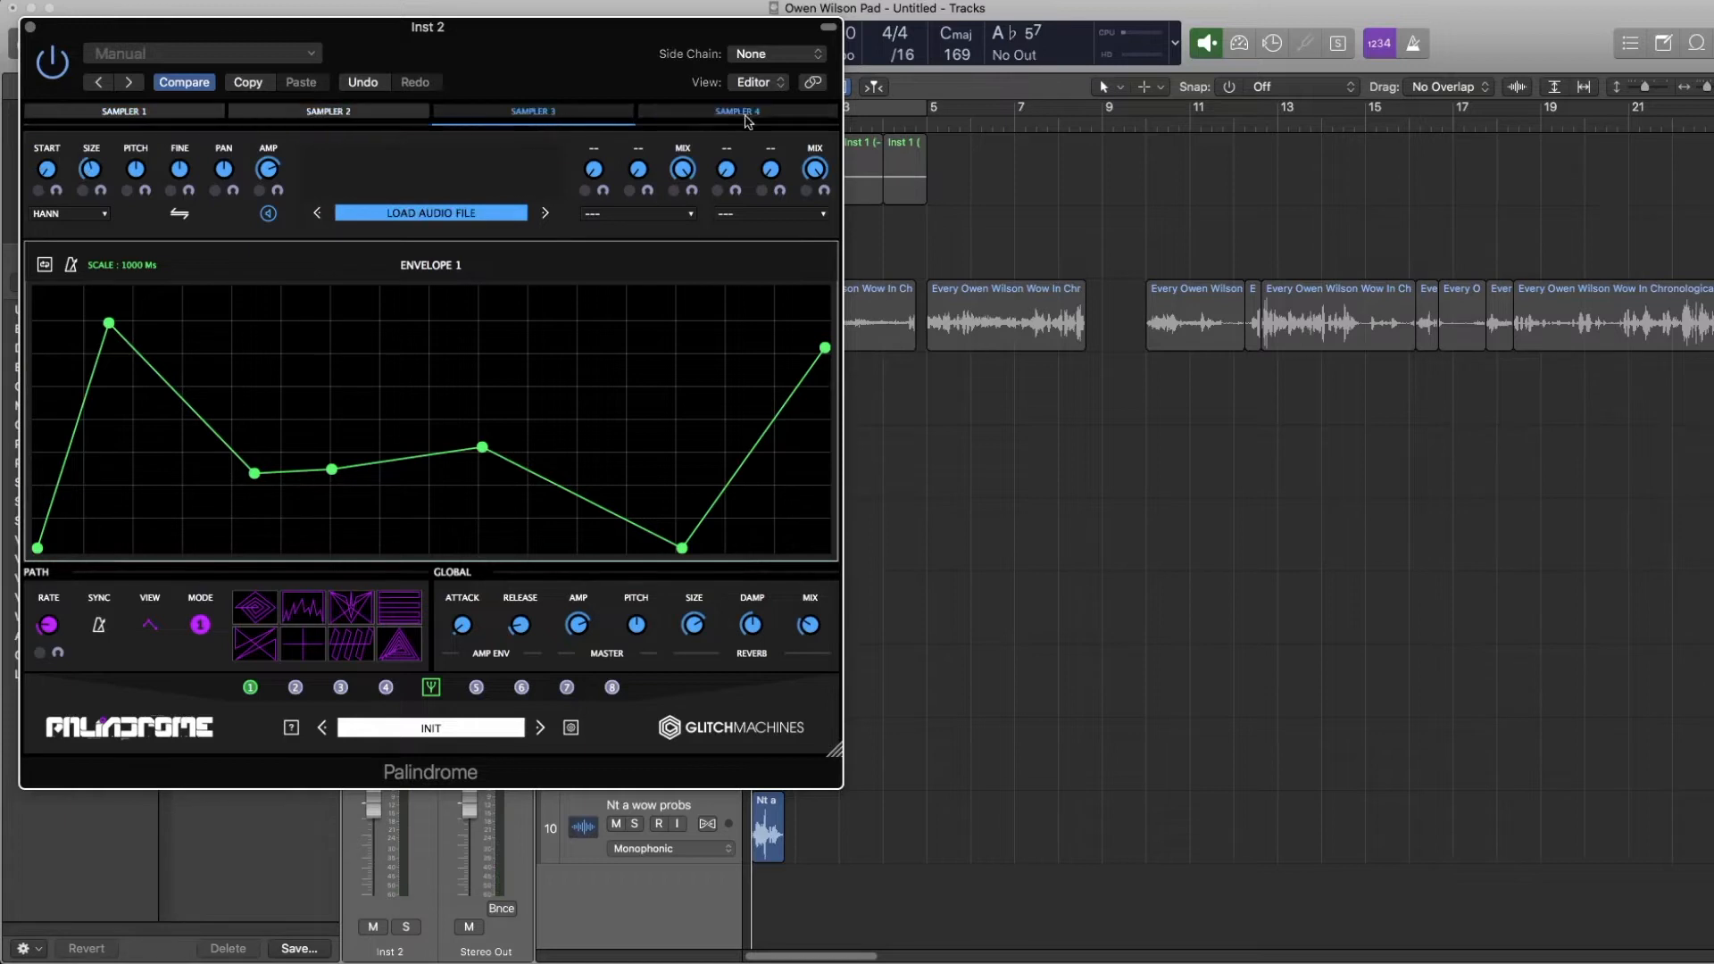
click(348, 119)
mouse_move(2, 176)
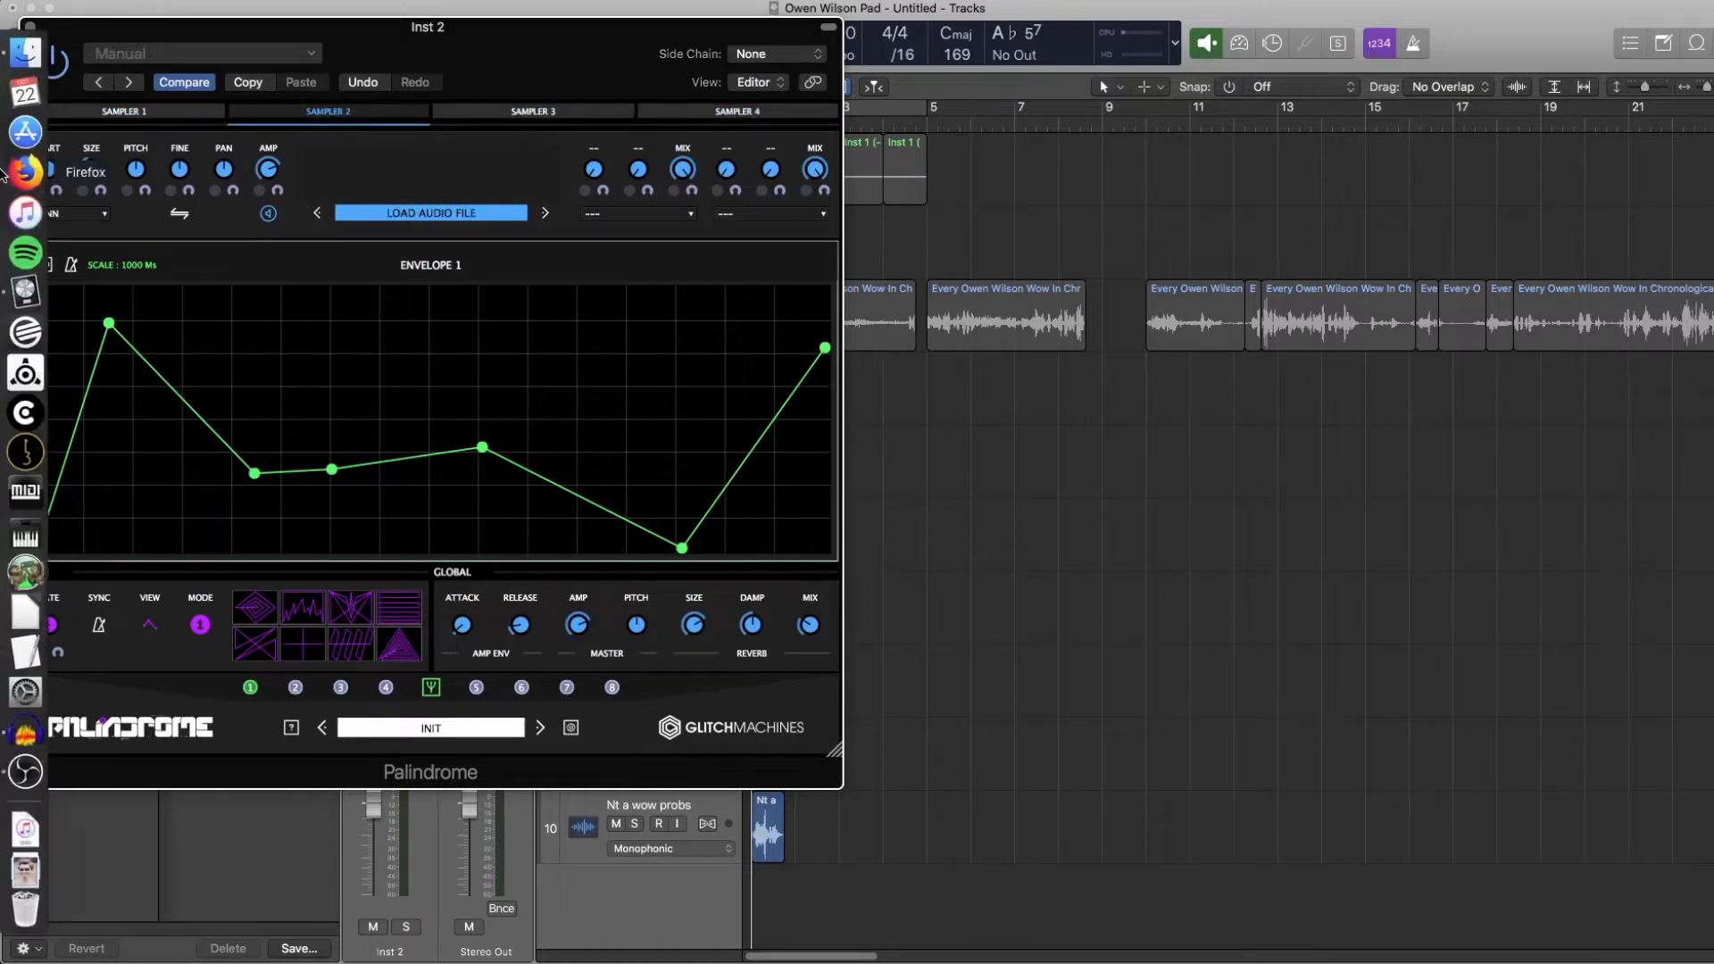
click(25, 54)
drag(1145, 644, 465, 189)
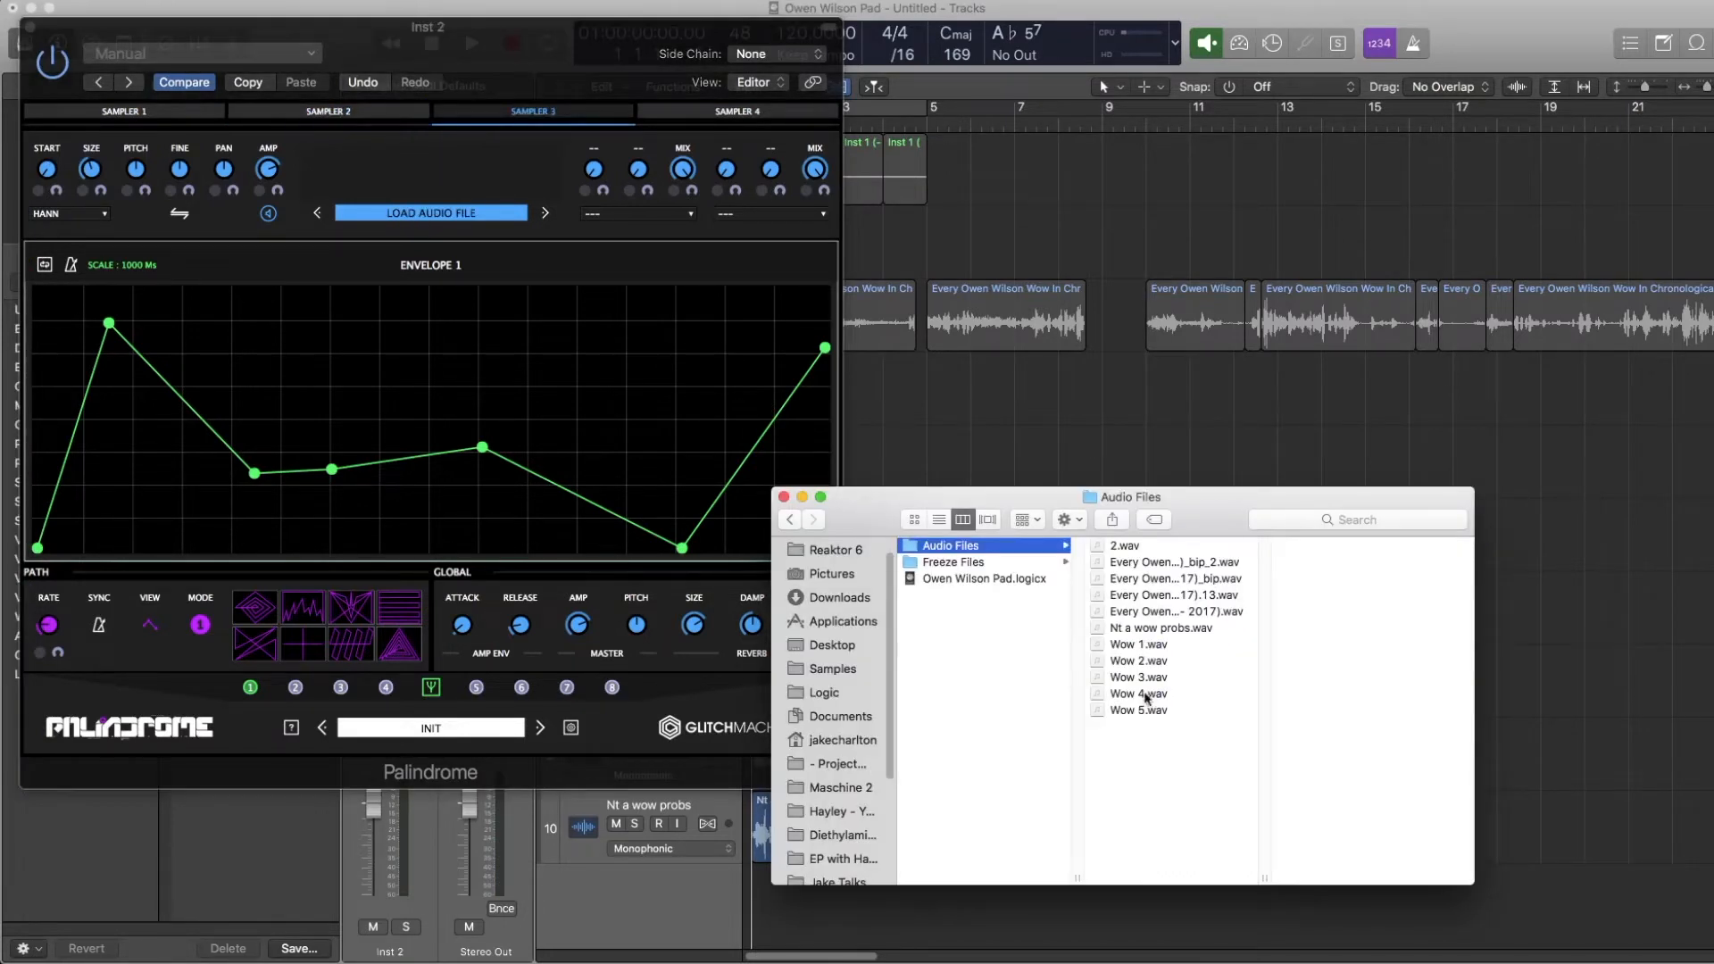
drag(1140, 694, 494, 177)
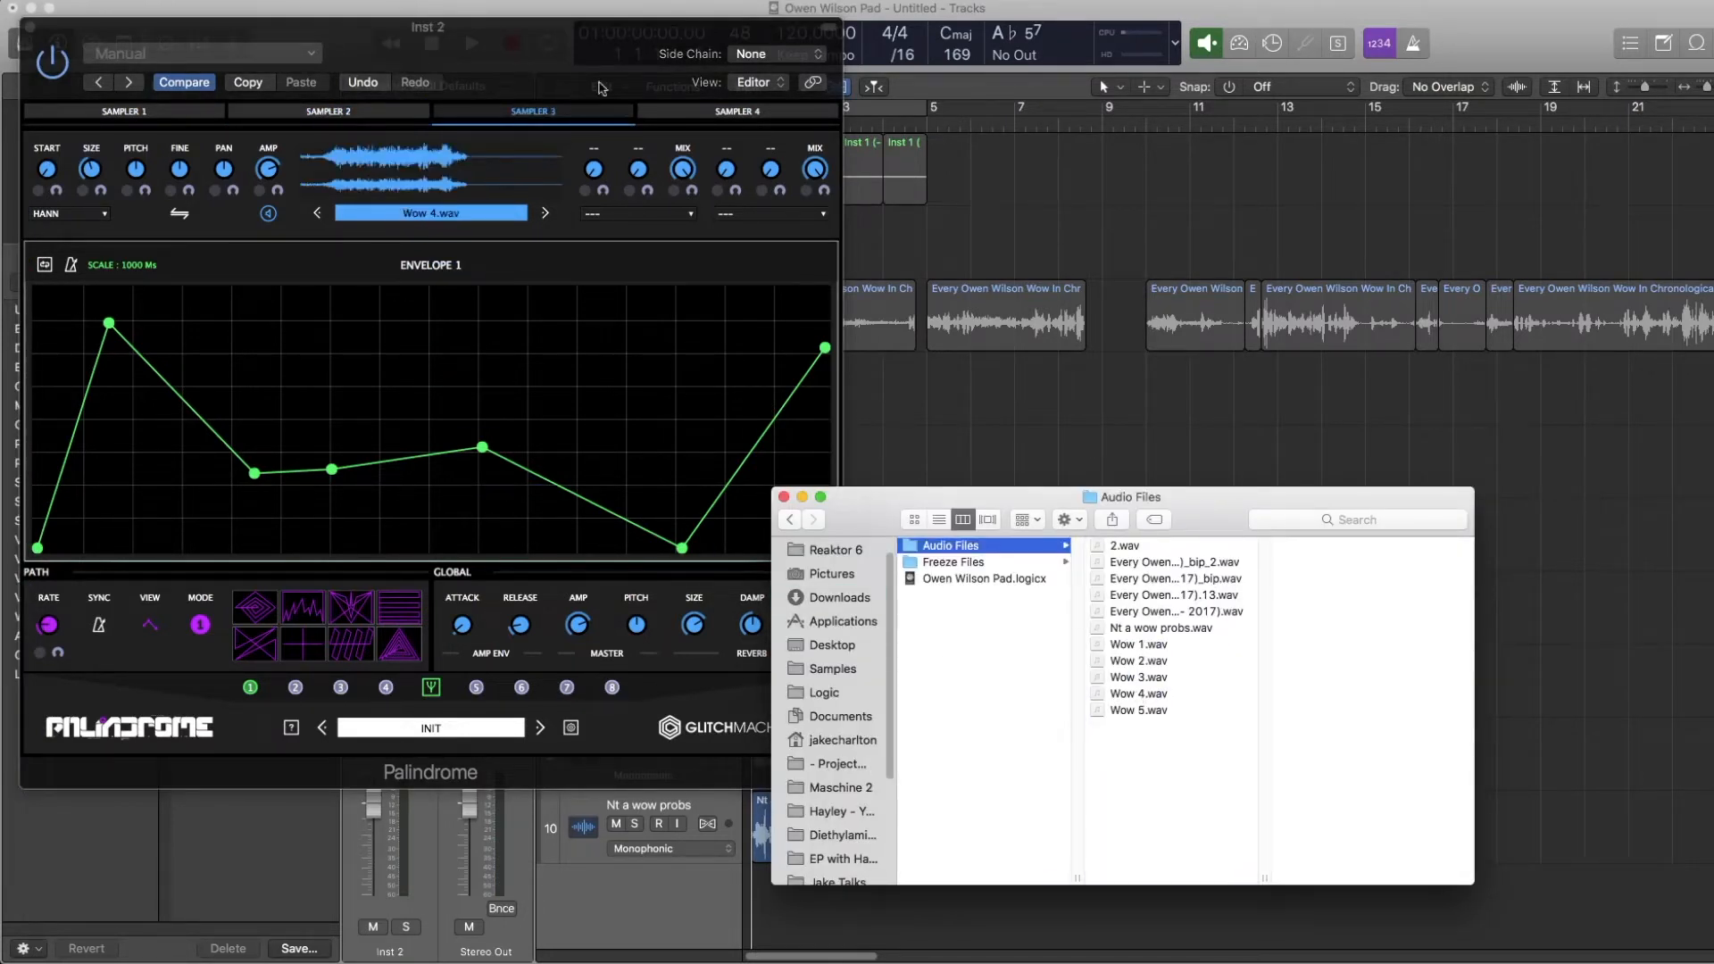
Check the samples loaded in Palindrome's samplers, and move Sampler 3's start position further into Wow 4.wav.
click(754, 112)
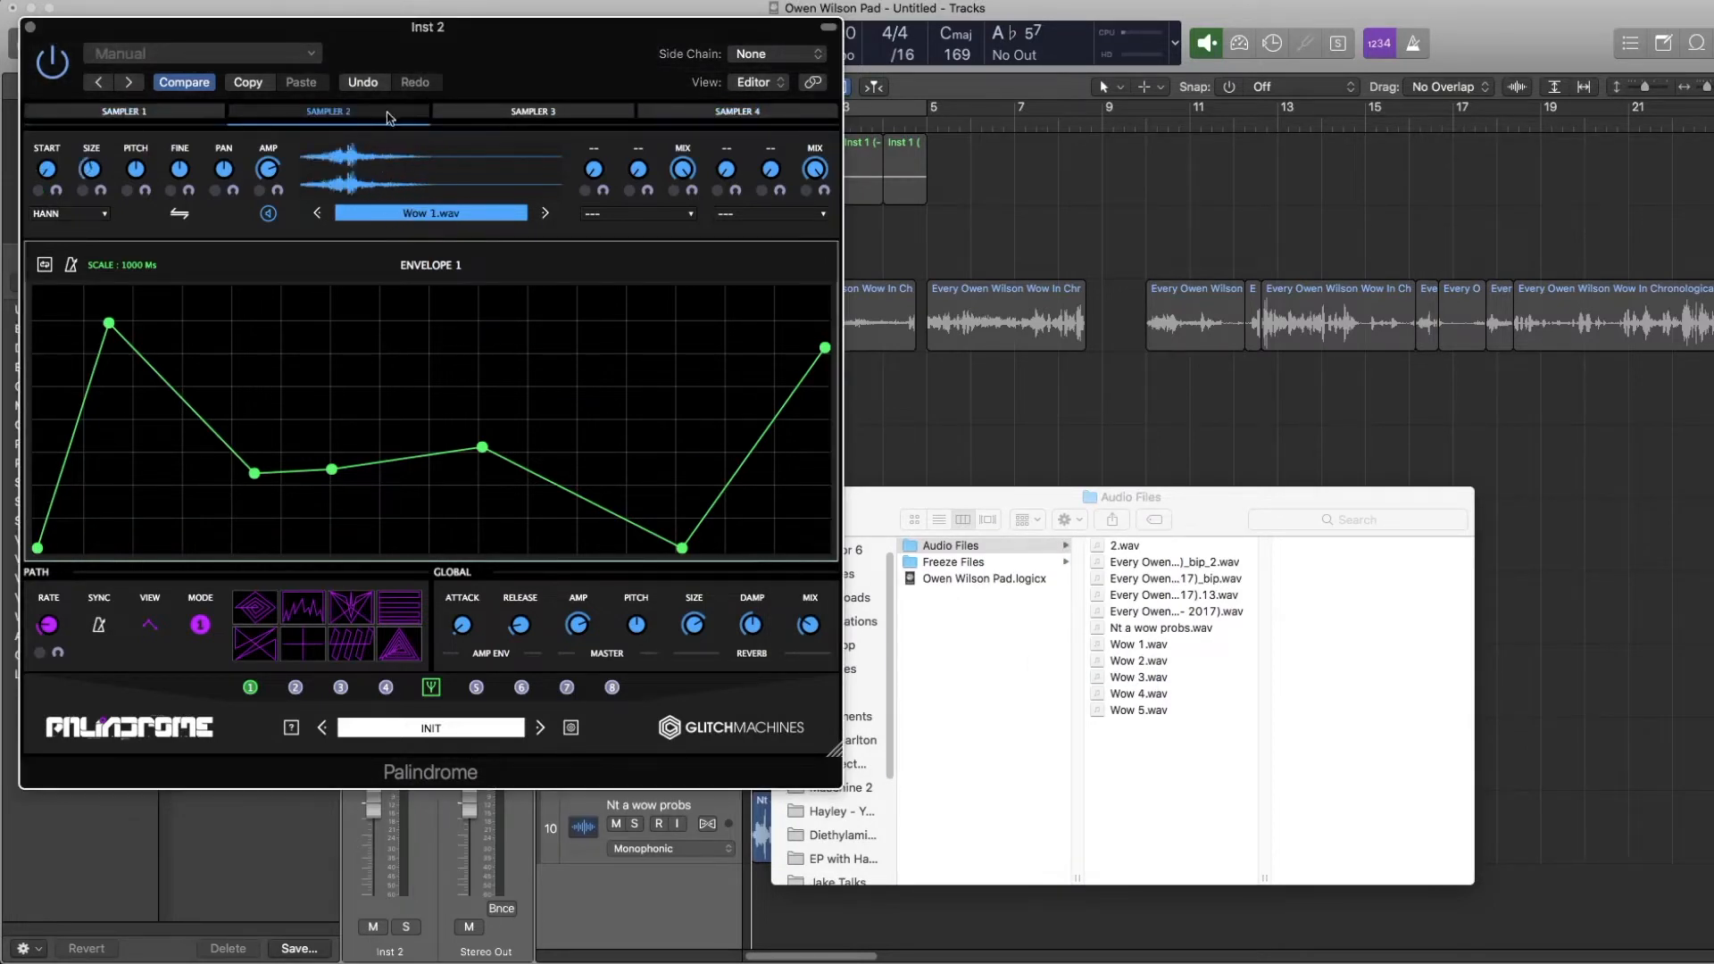
click(522, 113)
click(153, 113)
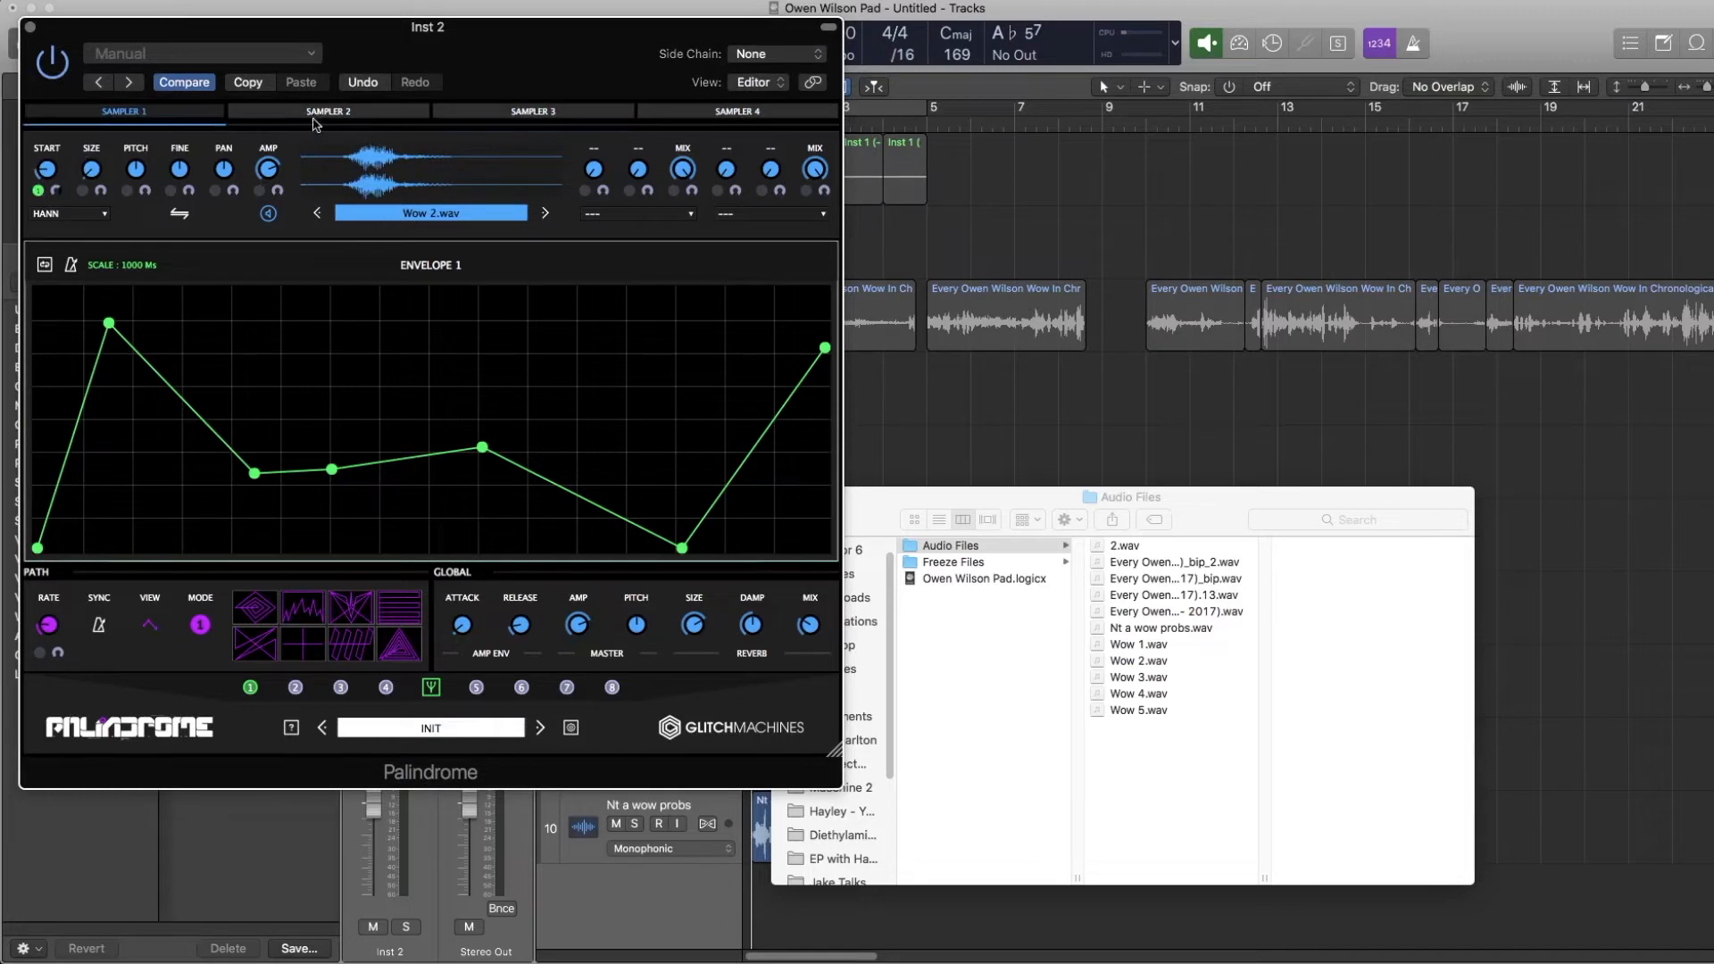
click(321, 114)
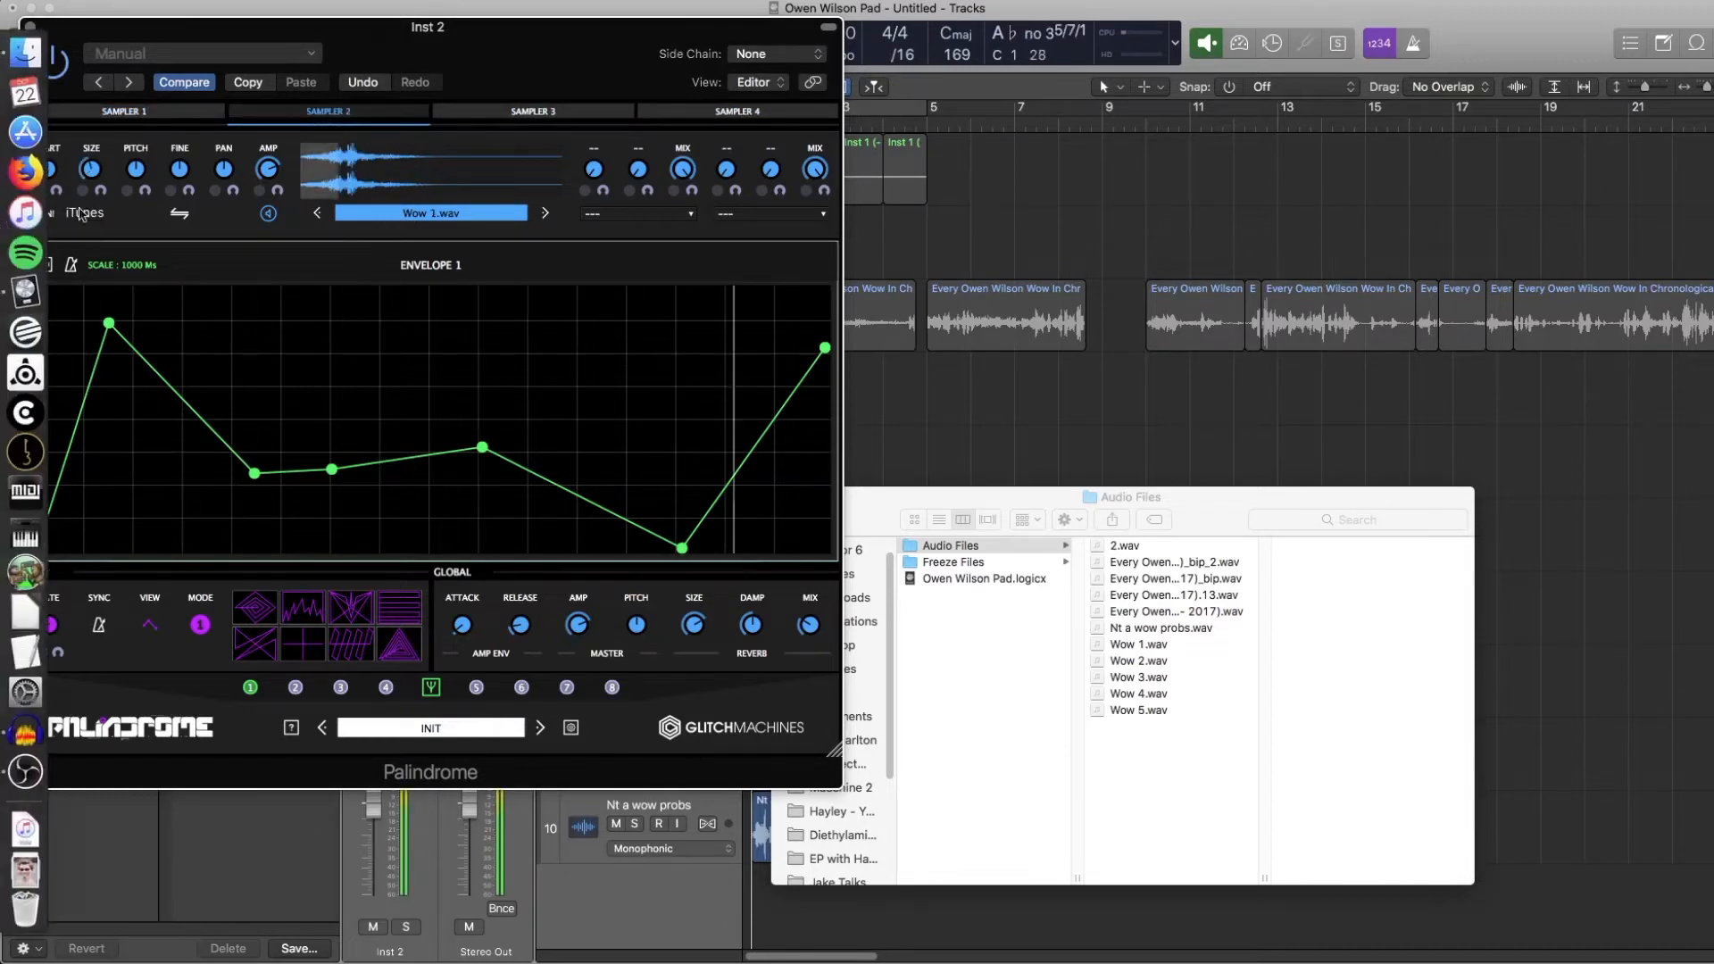
click(511, 113)
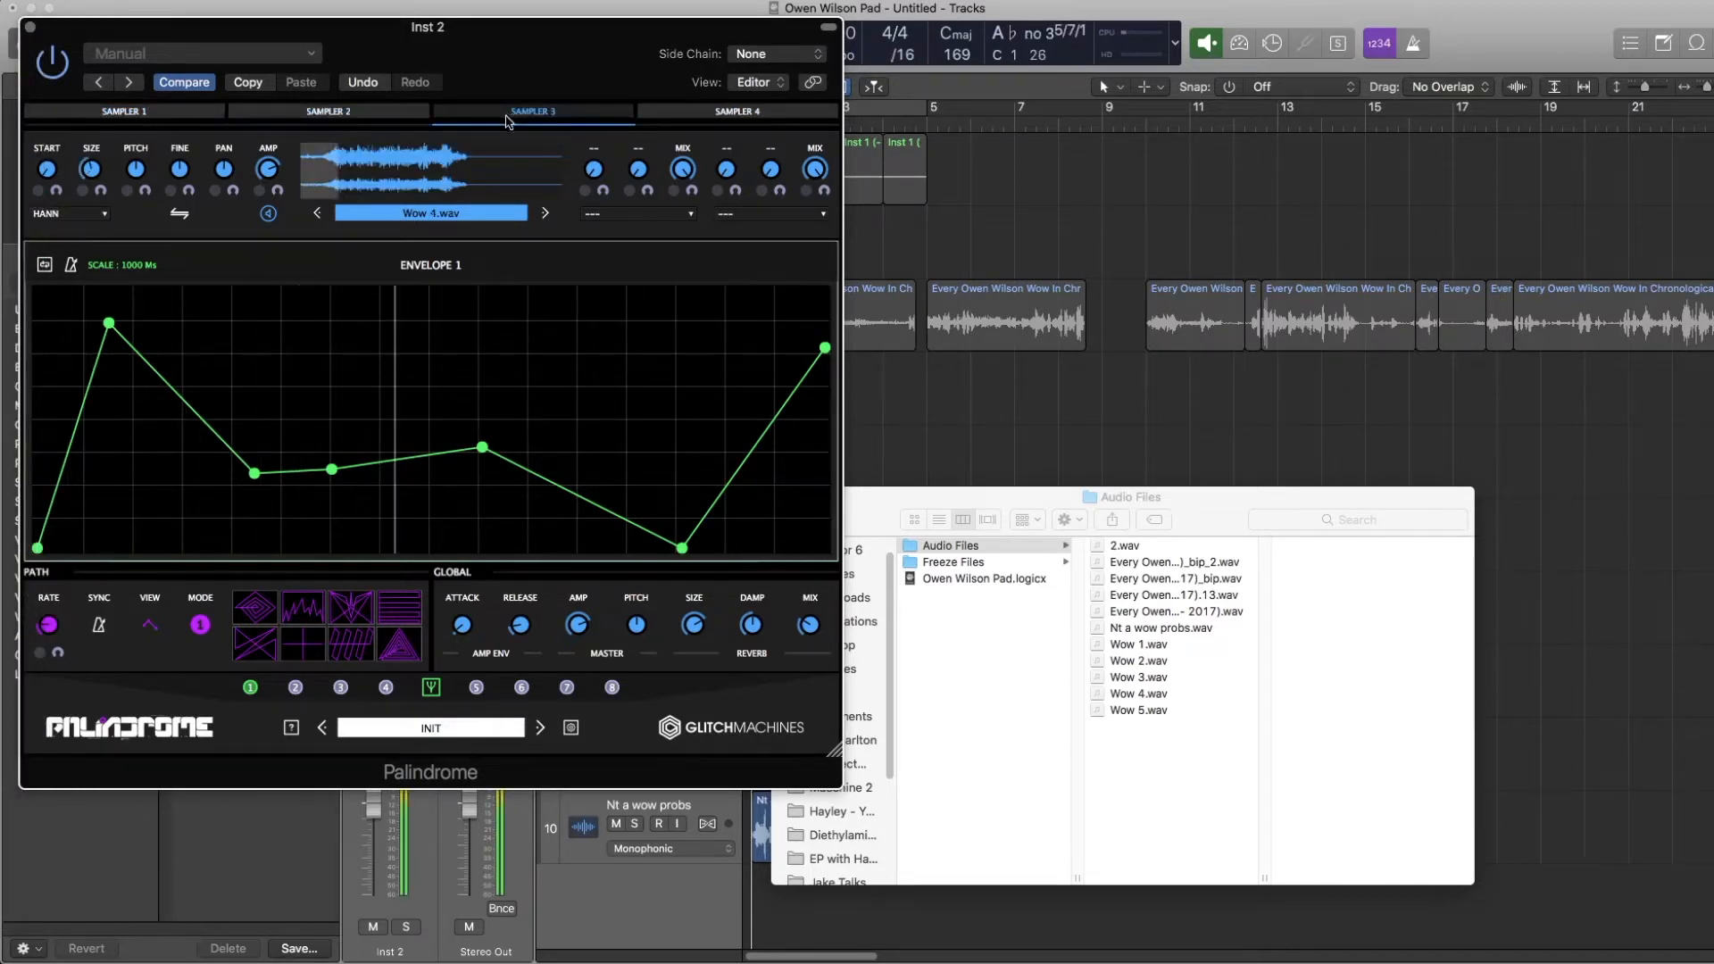
drag(44, 156, 44, 111)
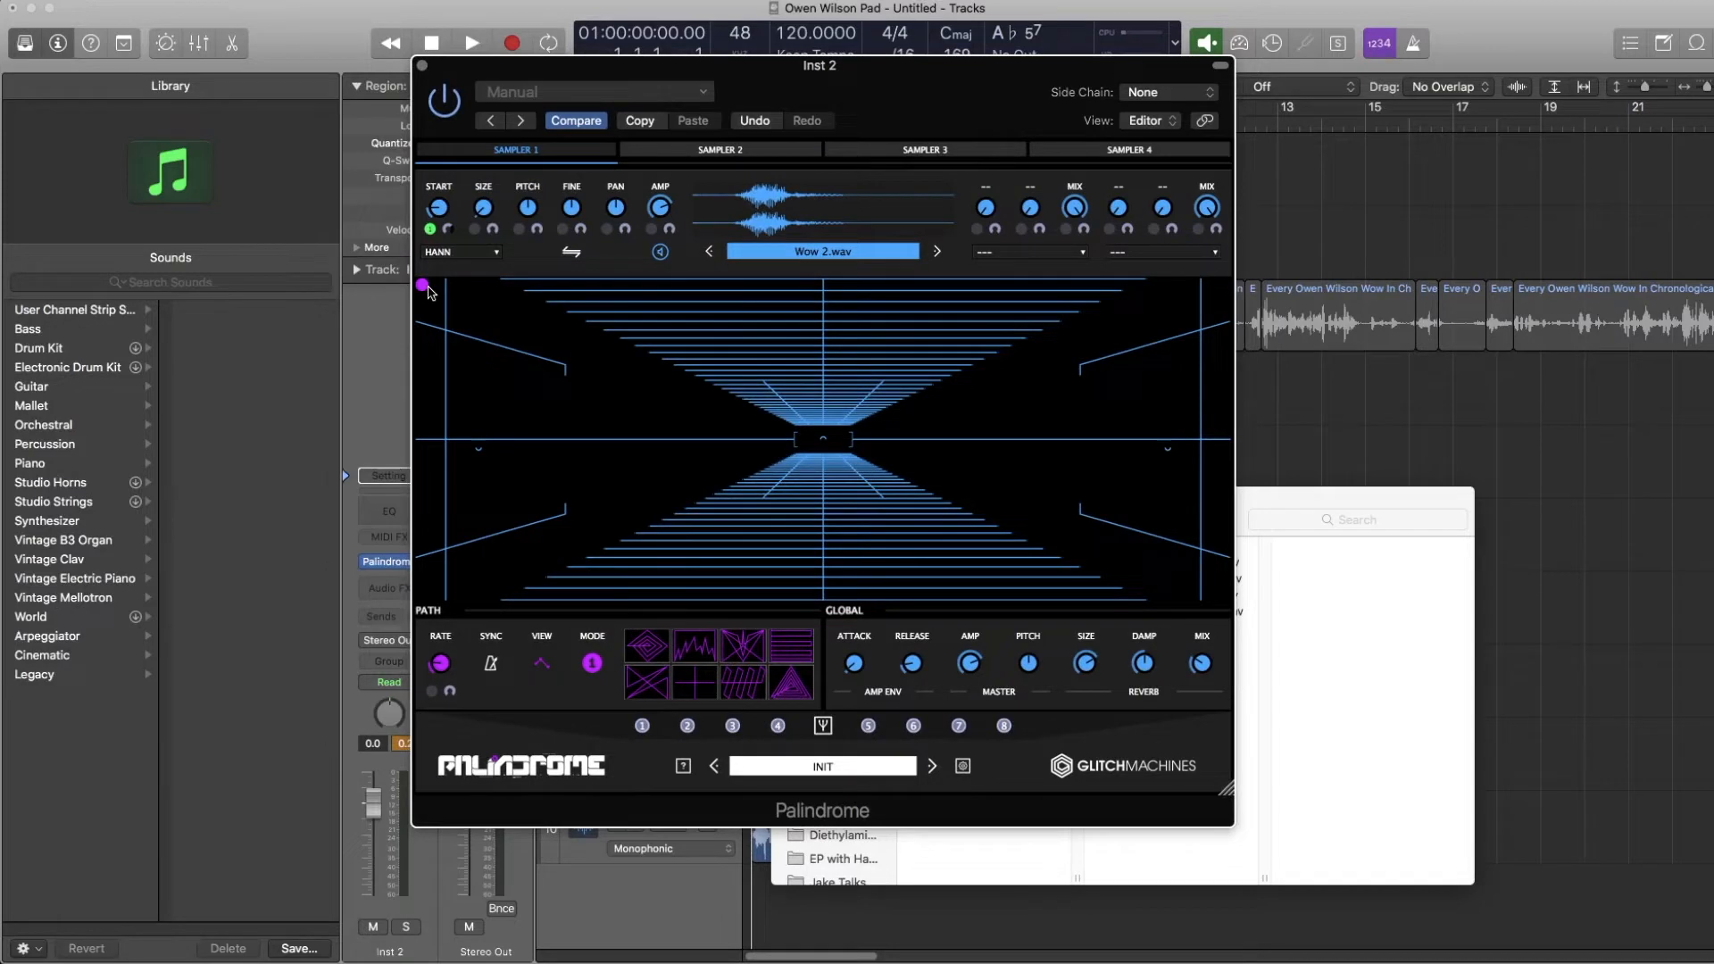
Move the path point to Sampler 2's corner and shift Sampler 2's start slightly into Wow 1.wav.
click(732, 154)
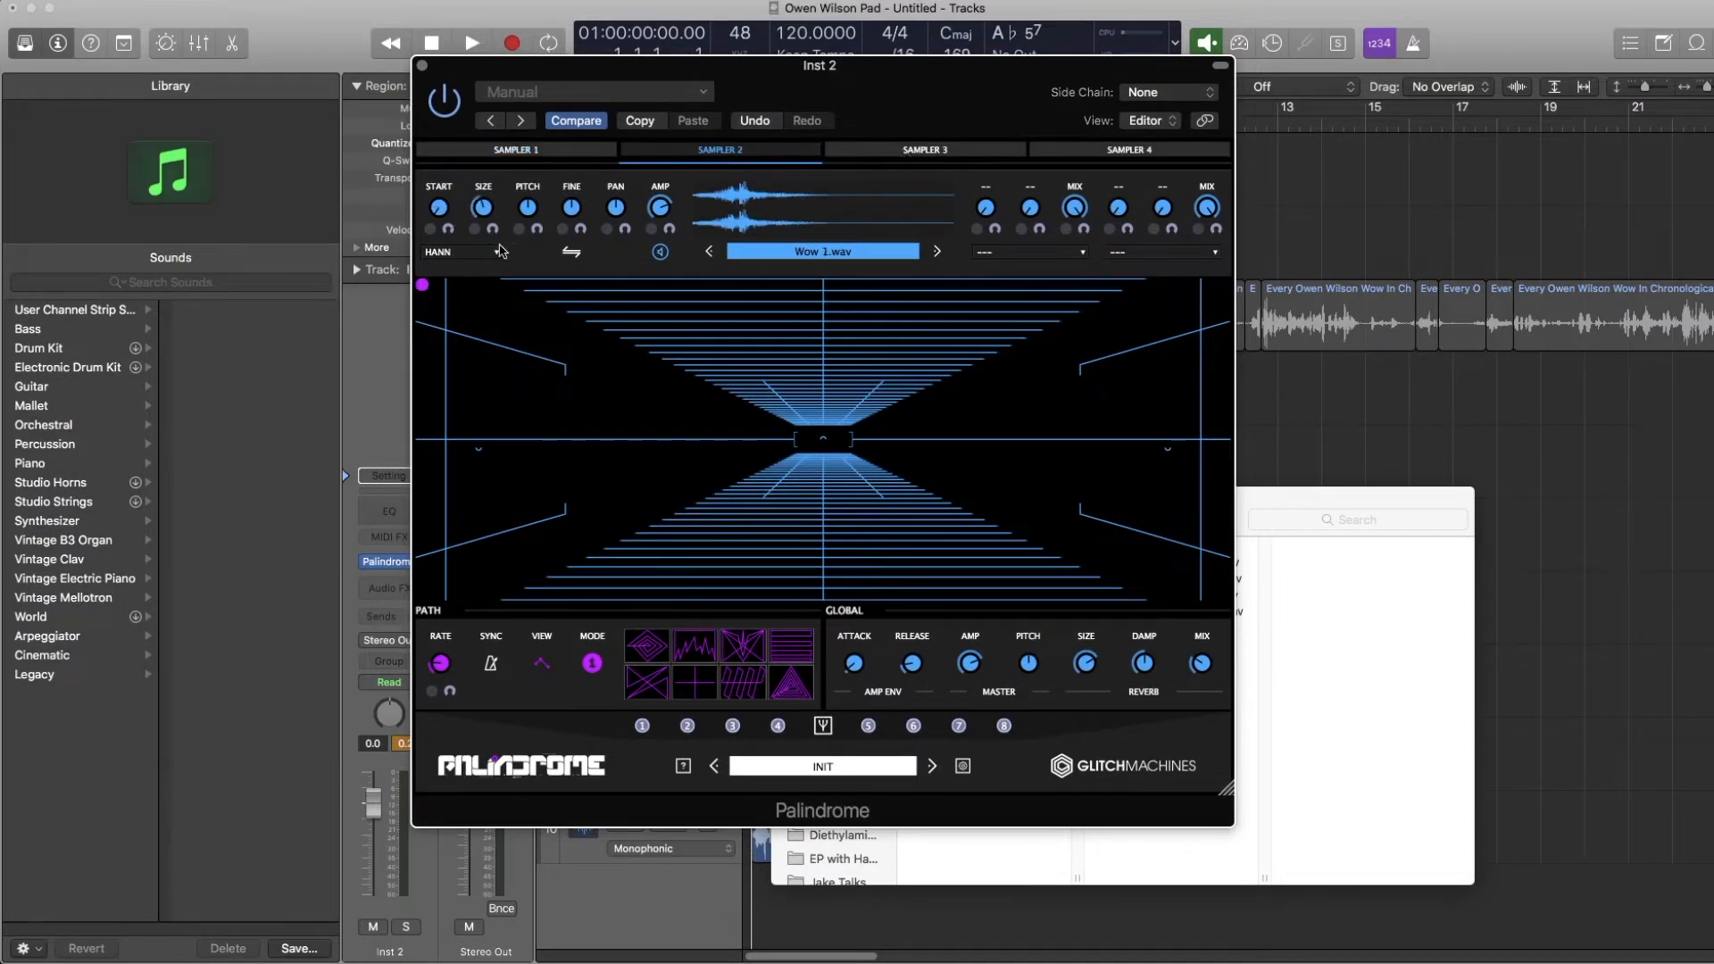
drag(423, 285, 1104, 256)
mouse_move(1224, 302)
mouse_down()
mouse_move(412, 276)
mouse_move(1221, 287)
mouse_up()
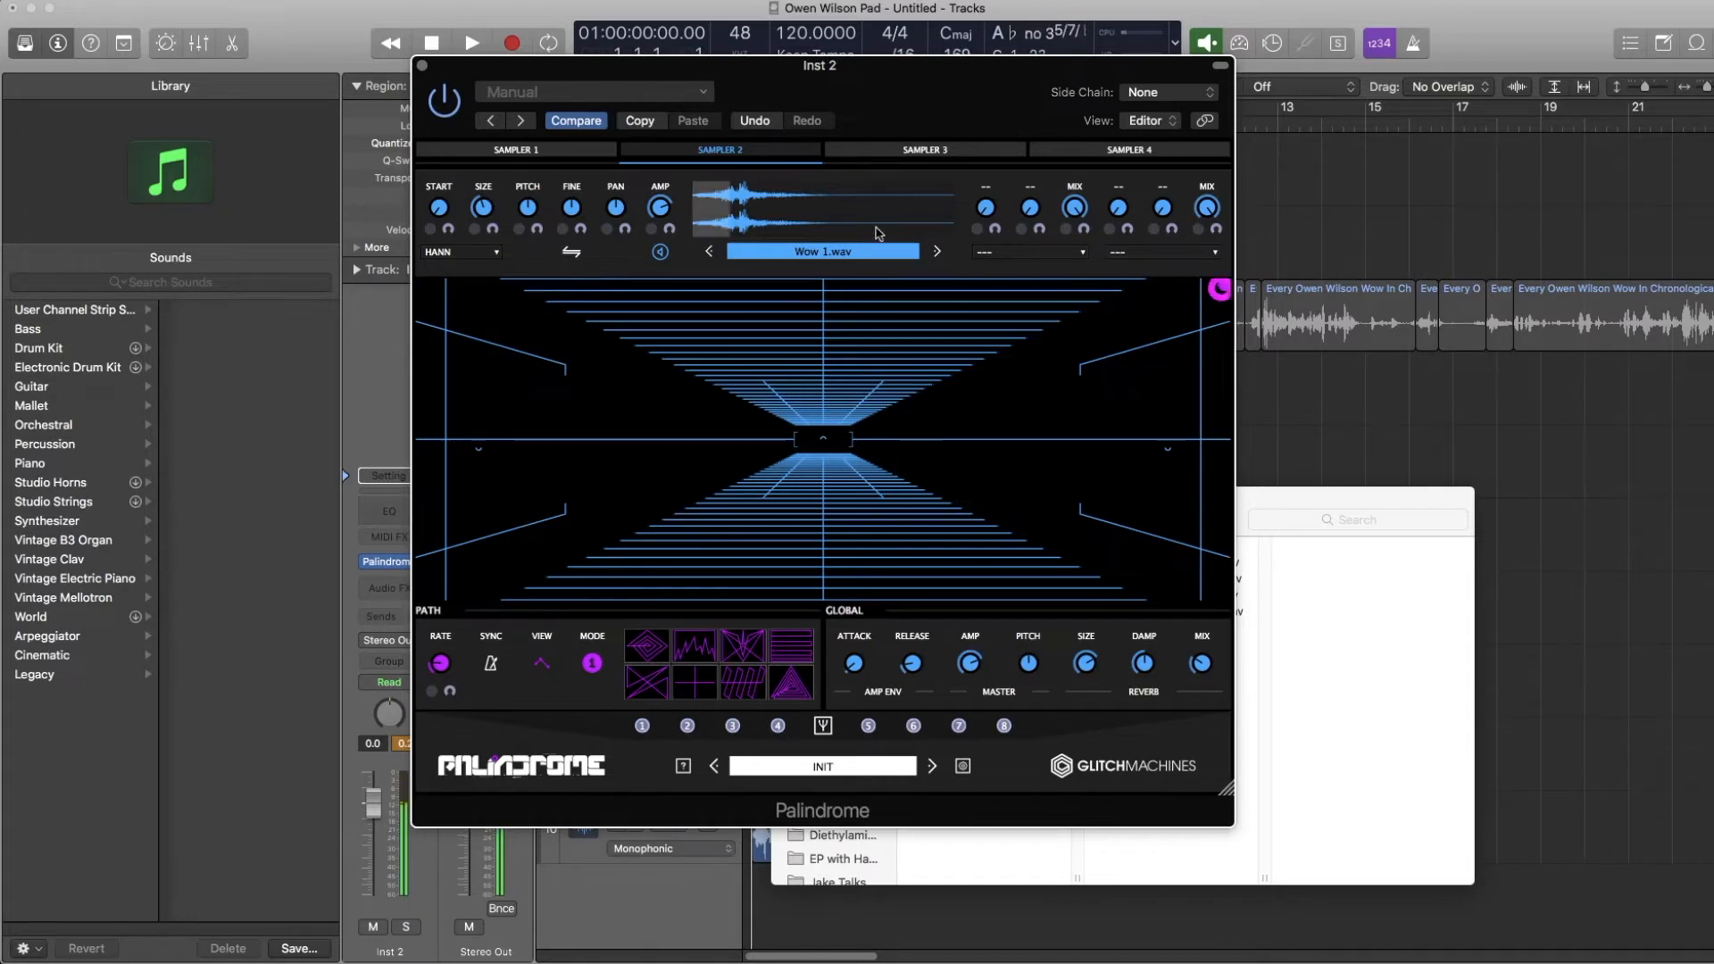
mouse_move(425, 214)
mouse_down()
mouse_move(439, 129)
mouse_move(435, 209)
mouse_up()
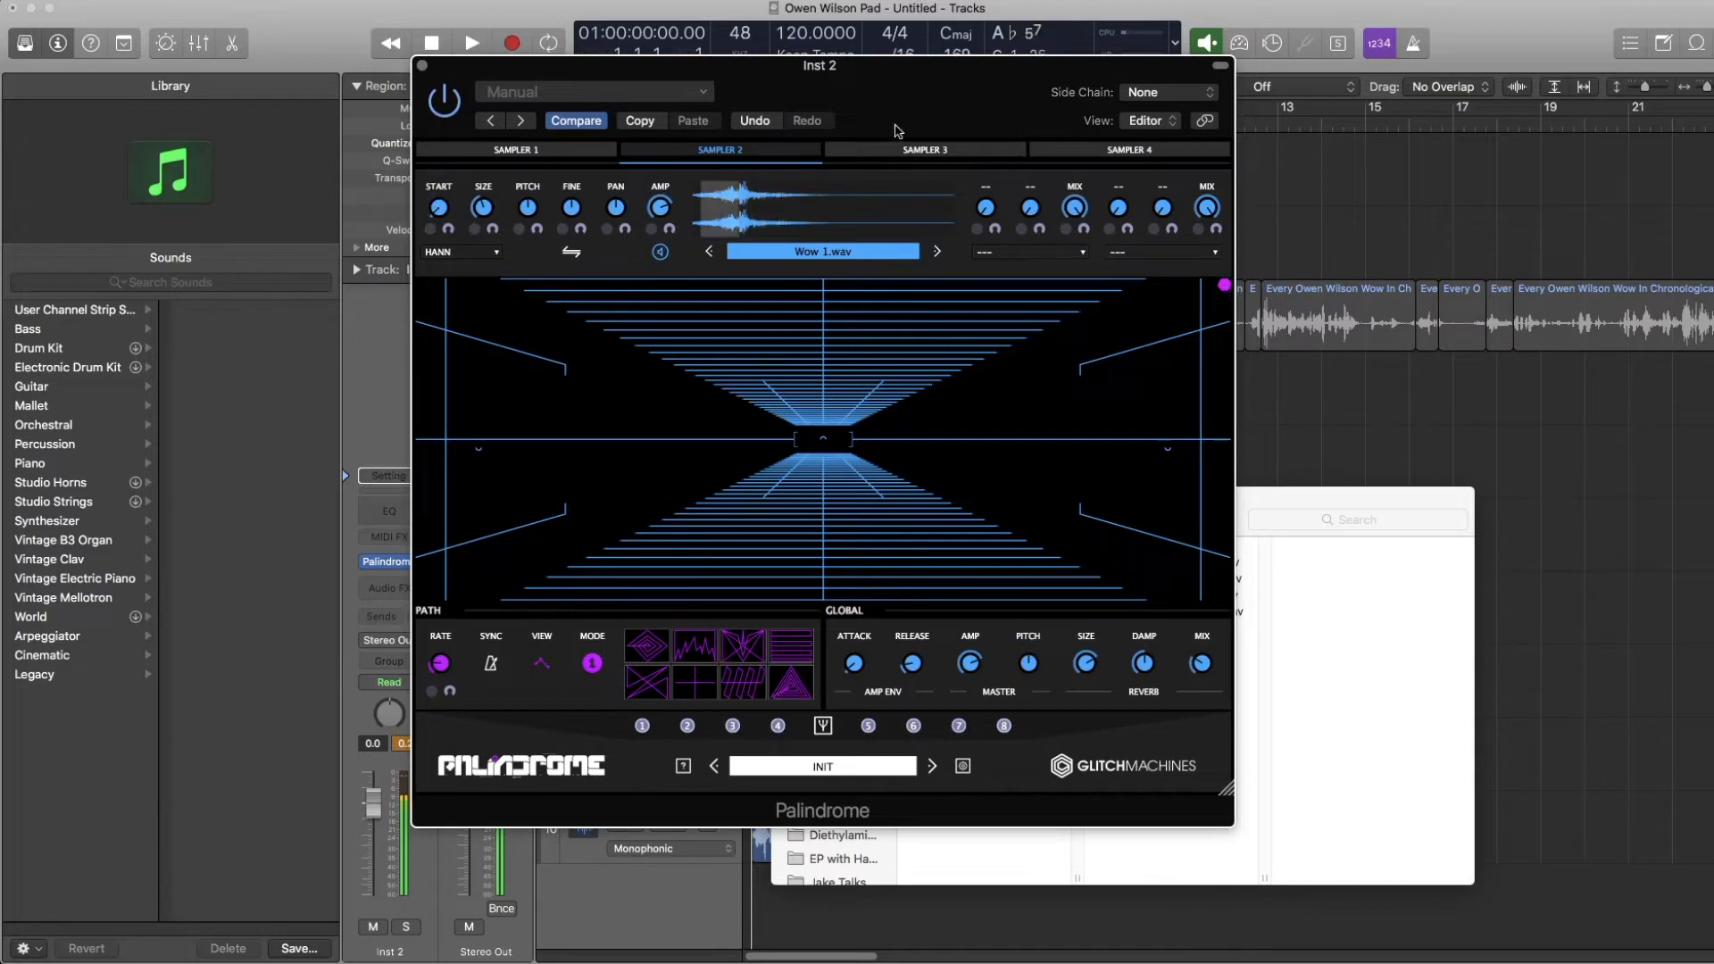
Show Samplers 3 and 4 in turn, placing the path point in each sampler's corner.
click(943, 150)
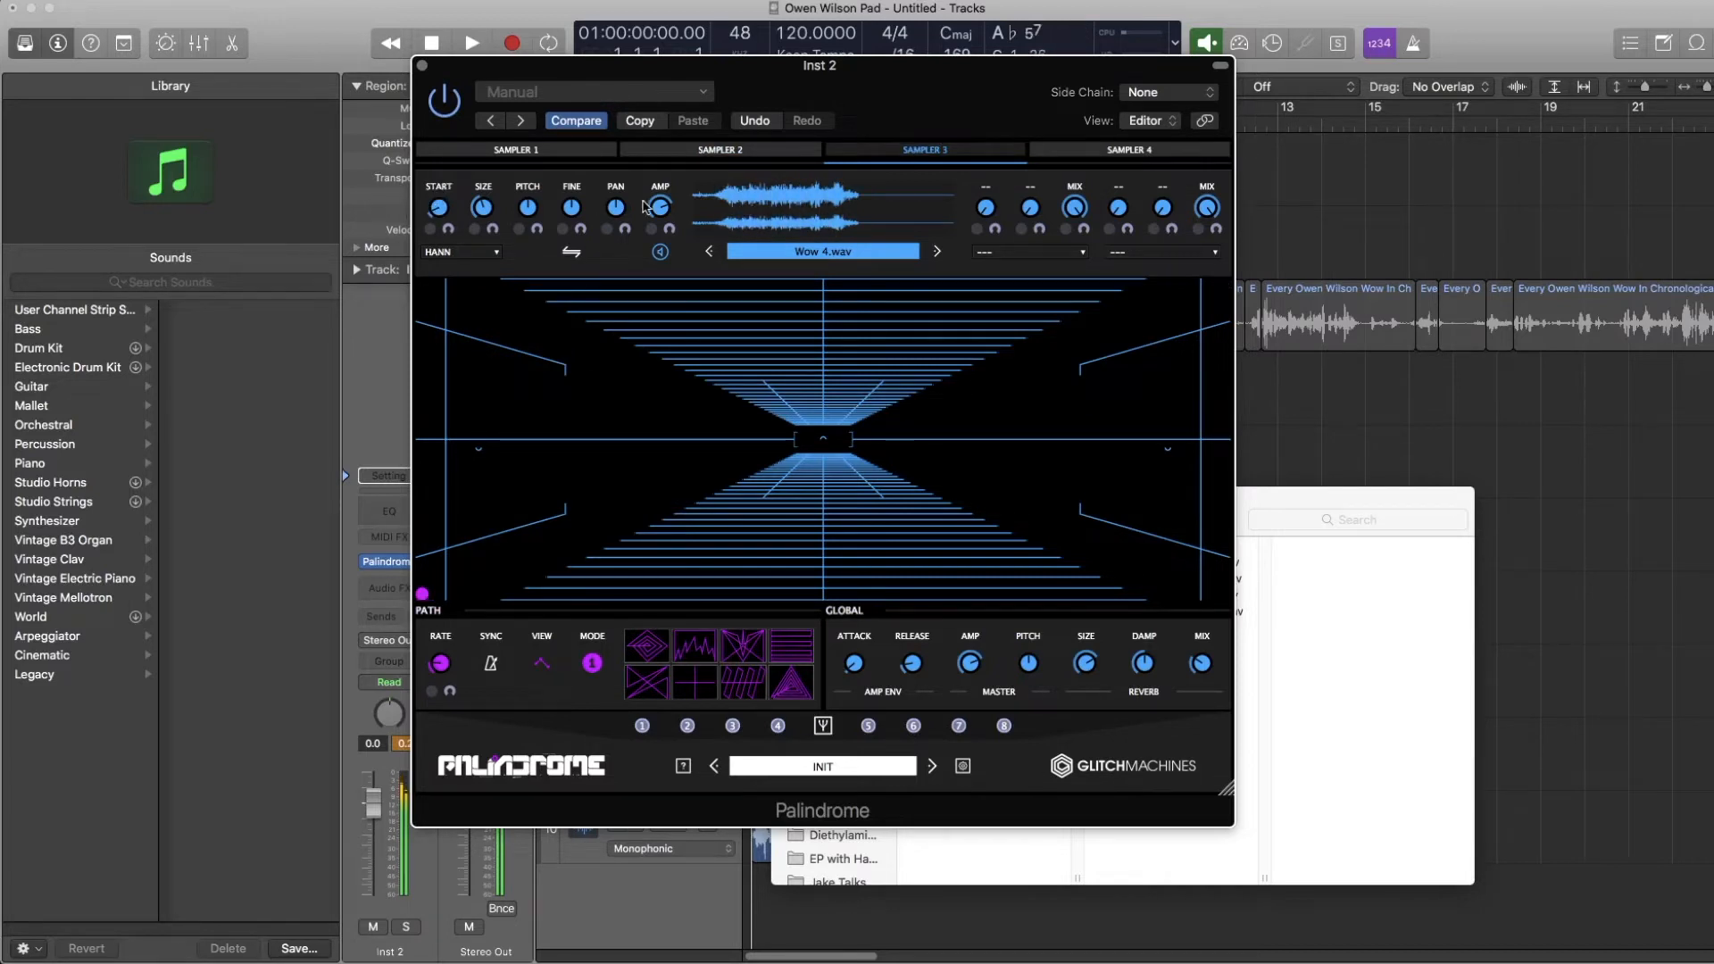
click(1139, 152)
drag(424, 598, 1225, 657)
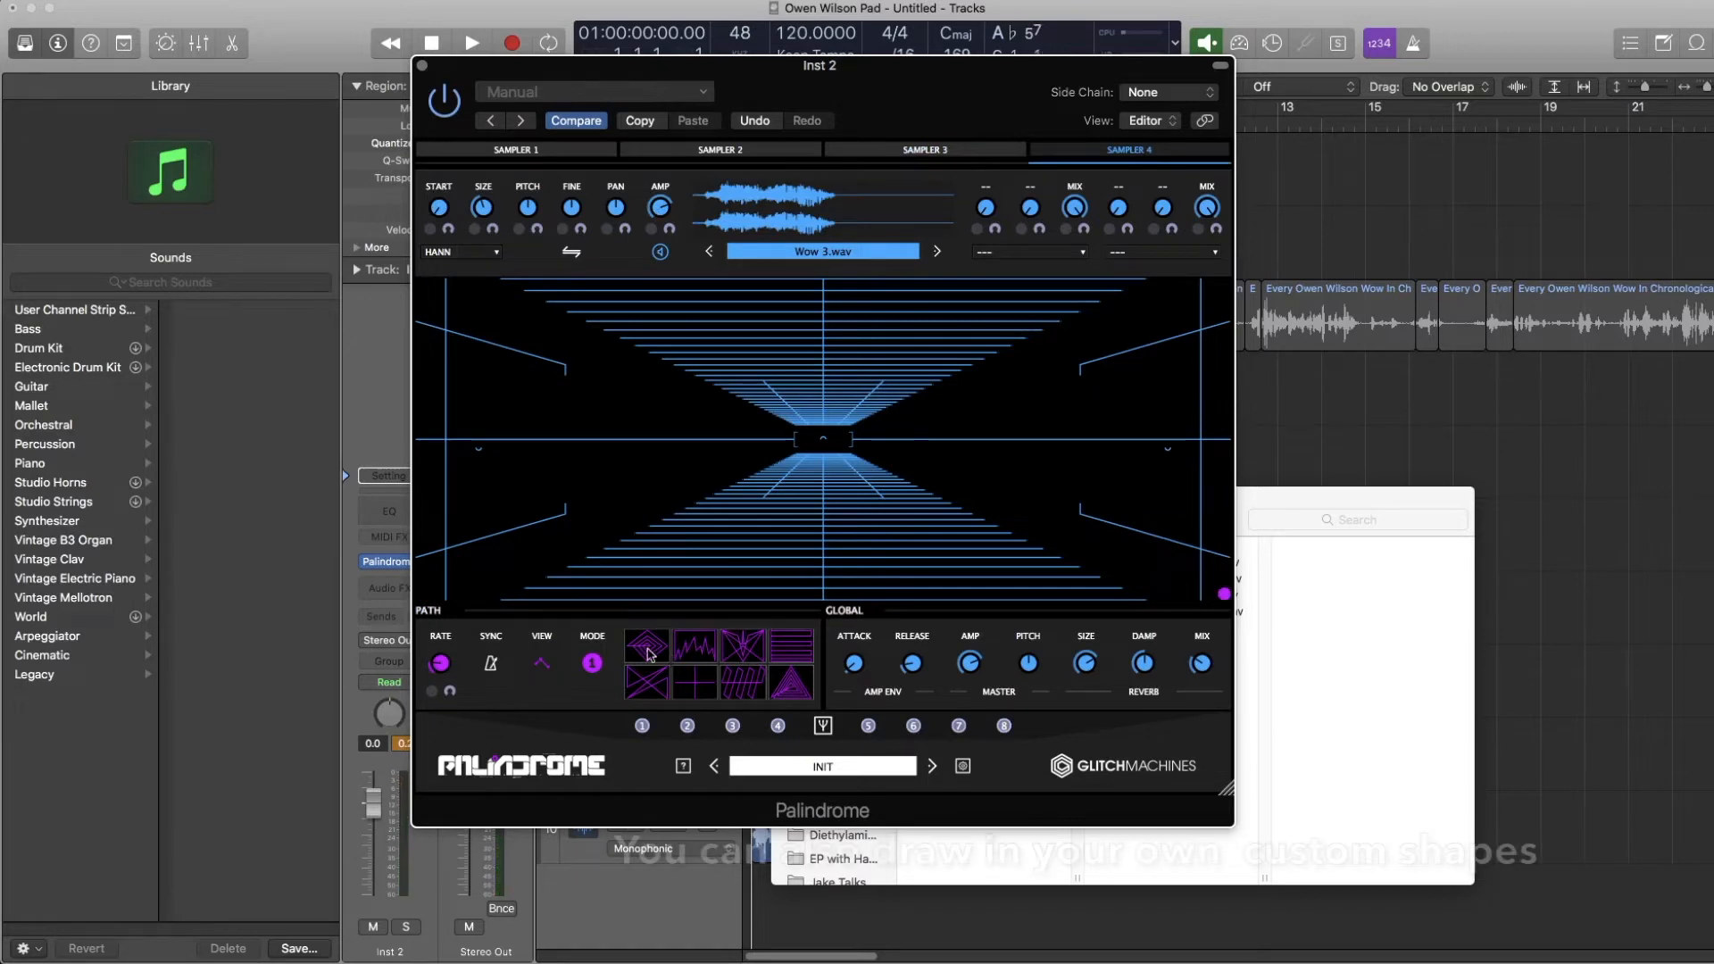
Apply the nested diamond preset shape to the path and raise the path rate.
click(647, 648)
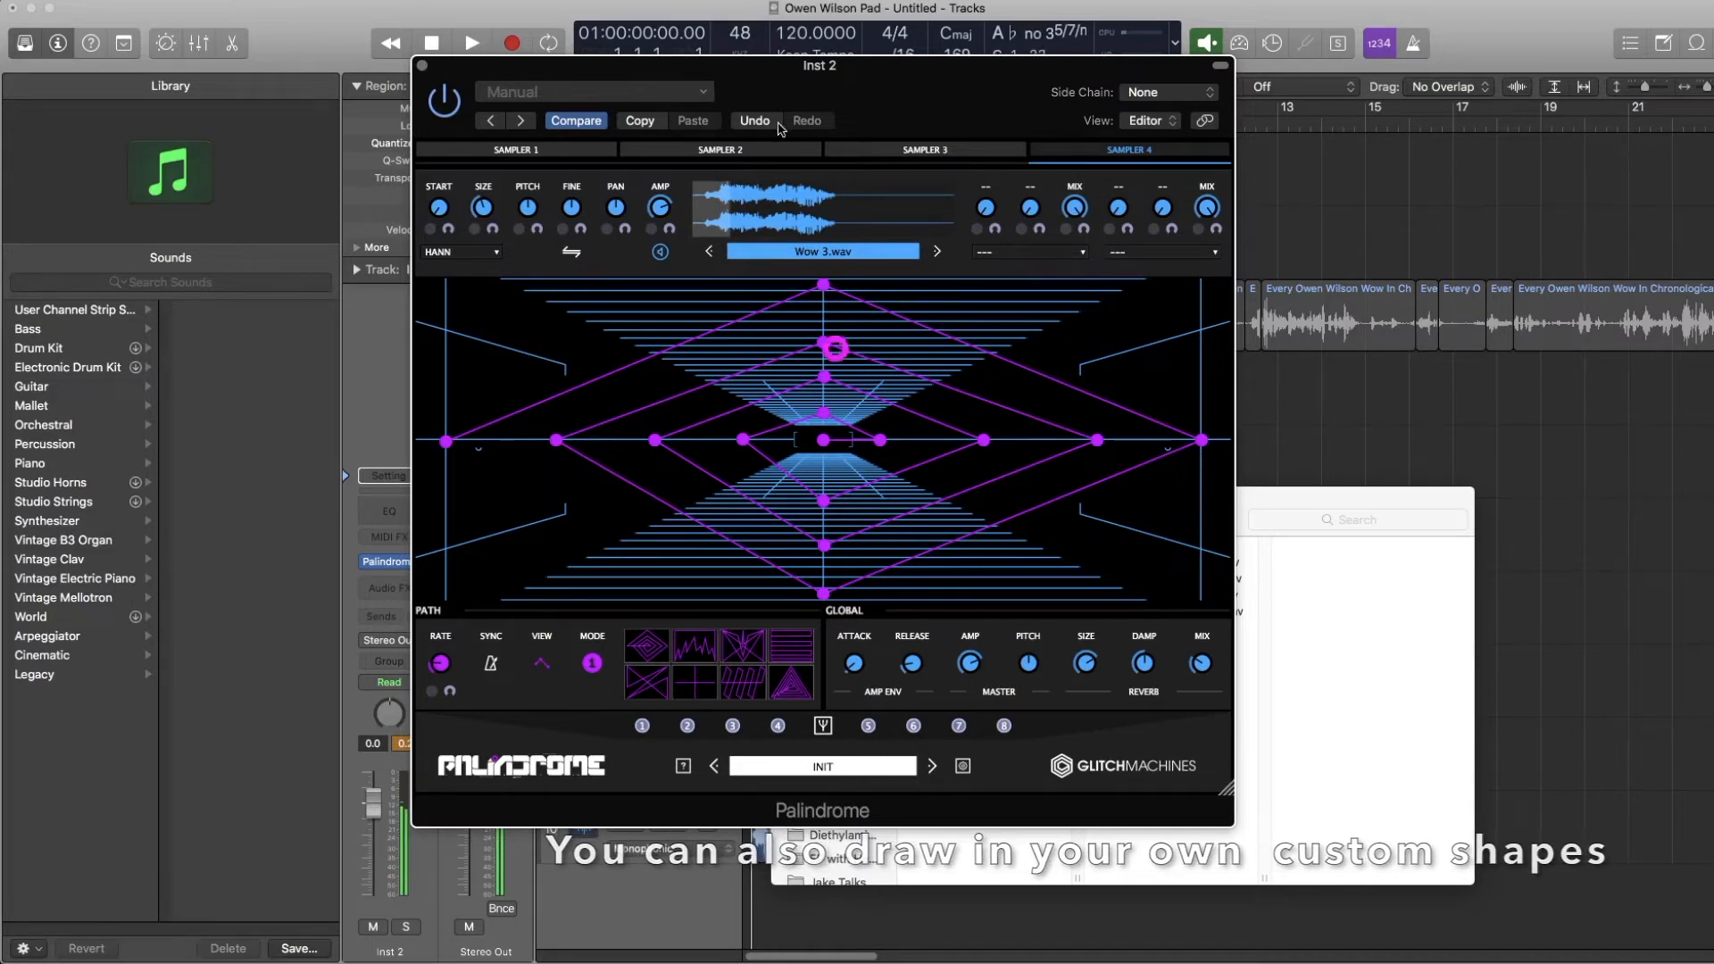
click(739, 150)
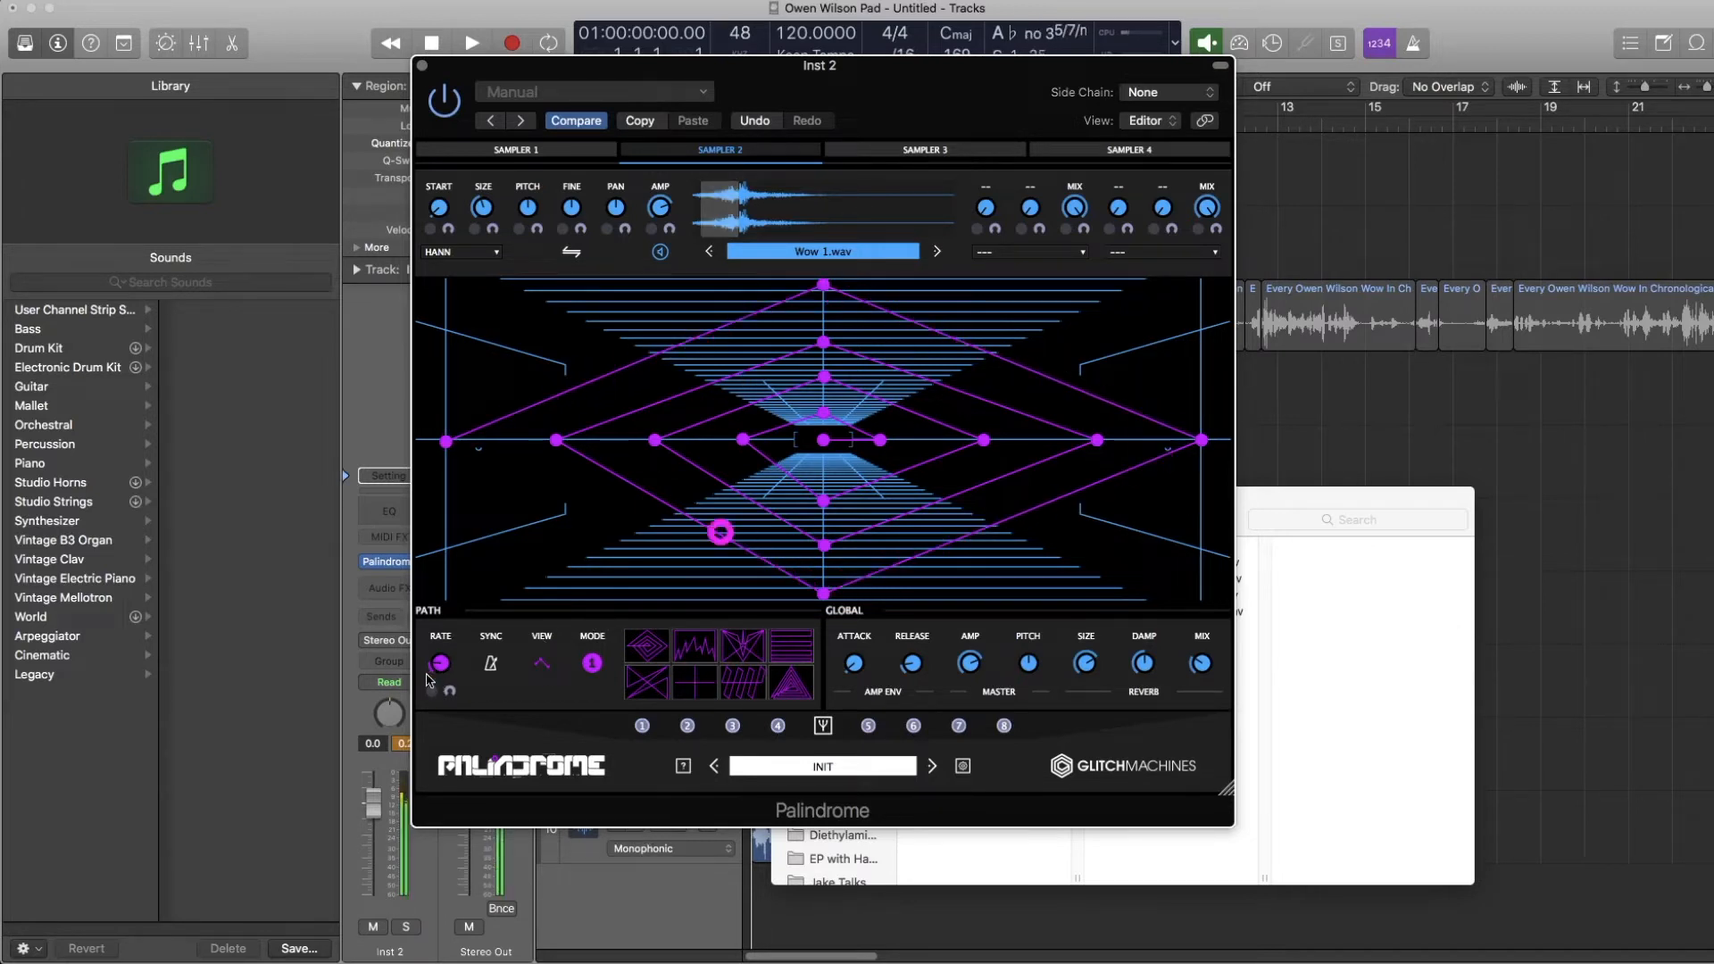
drag(438, 673, 446, 562)
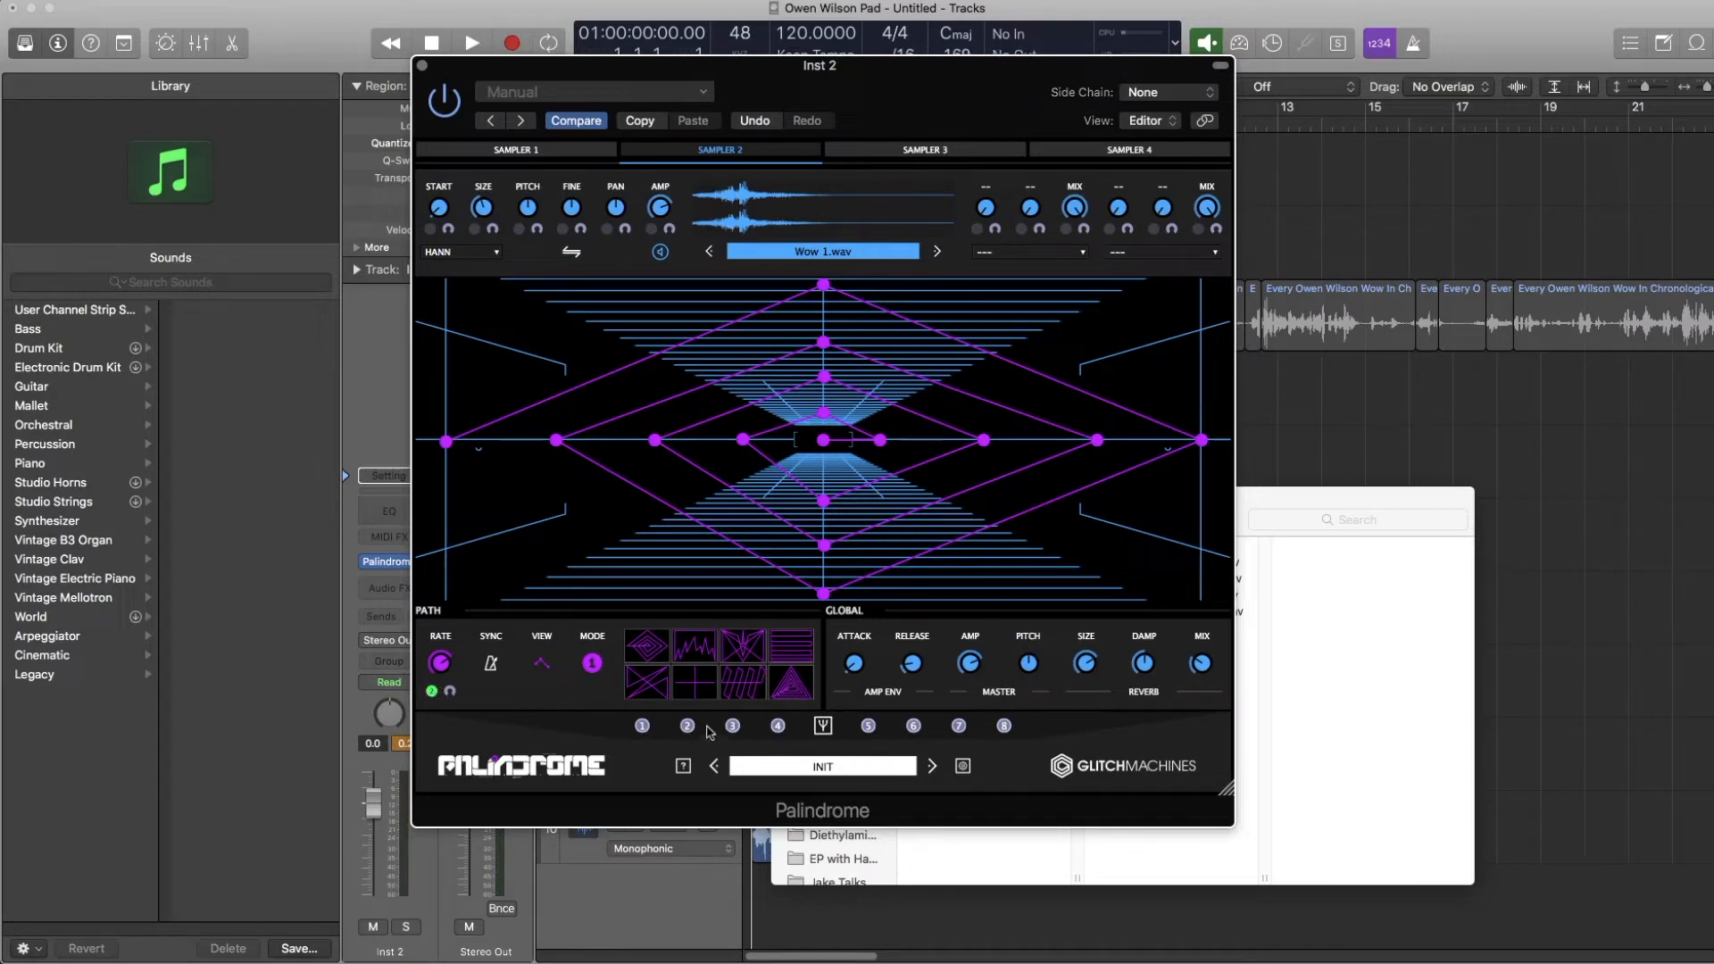
Lower the path rate and shape Envelope 2 as a straight ramp from the baseline to full level at its end.
click(825, 727)
drag(626, 587, 791, 437)
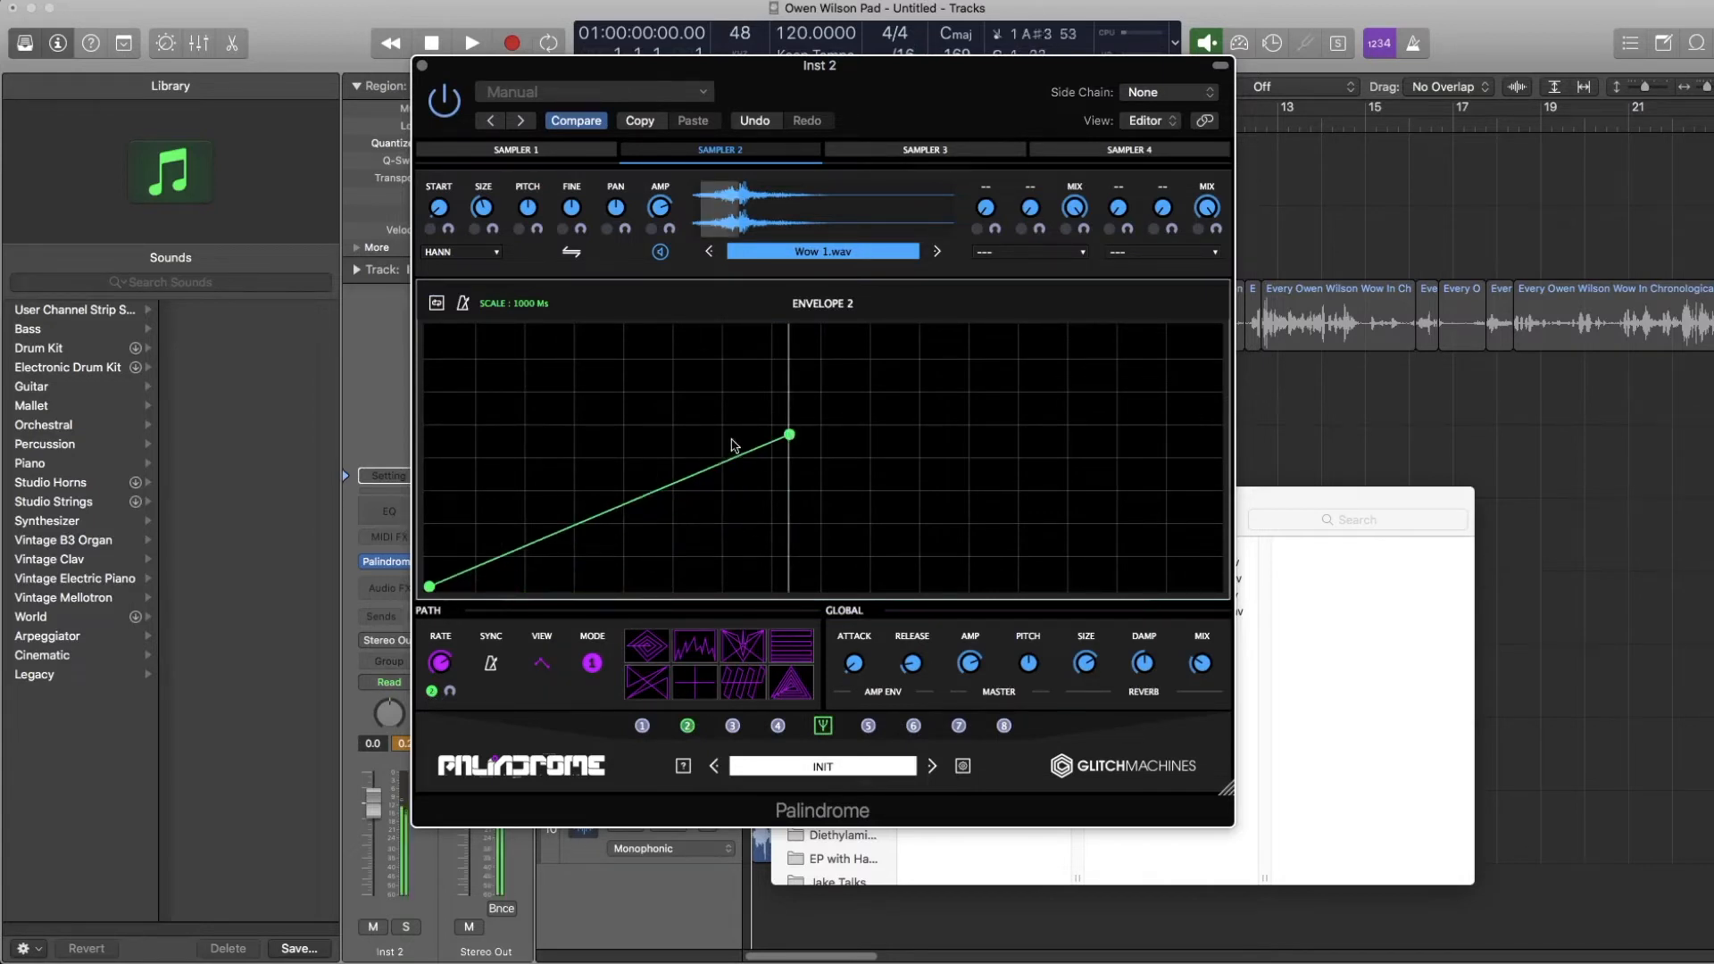
drag(439, 659, 442, 735)
drag(790, 434, 1366, 309)
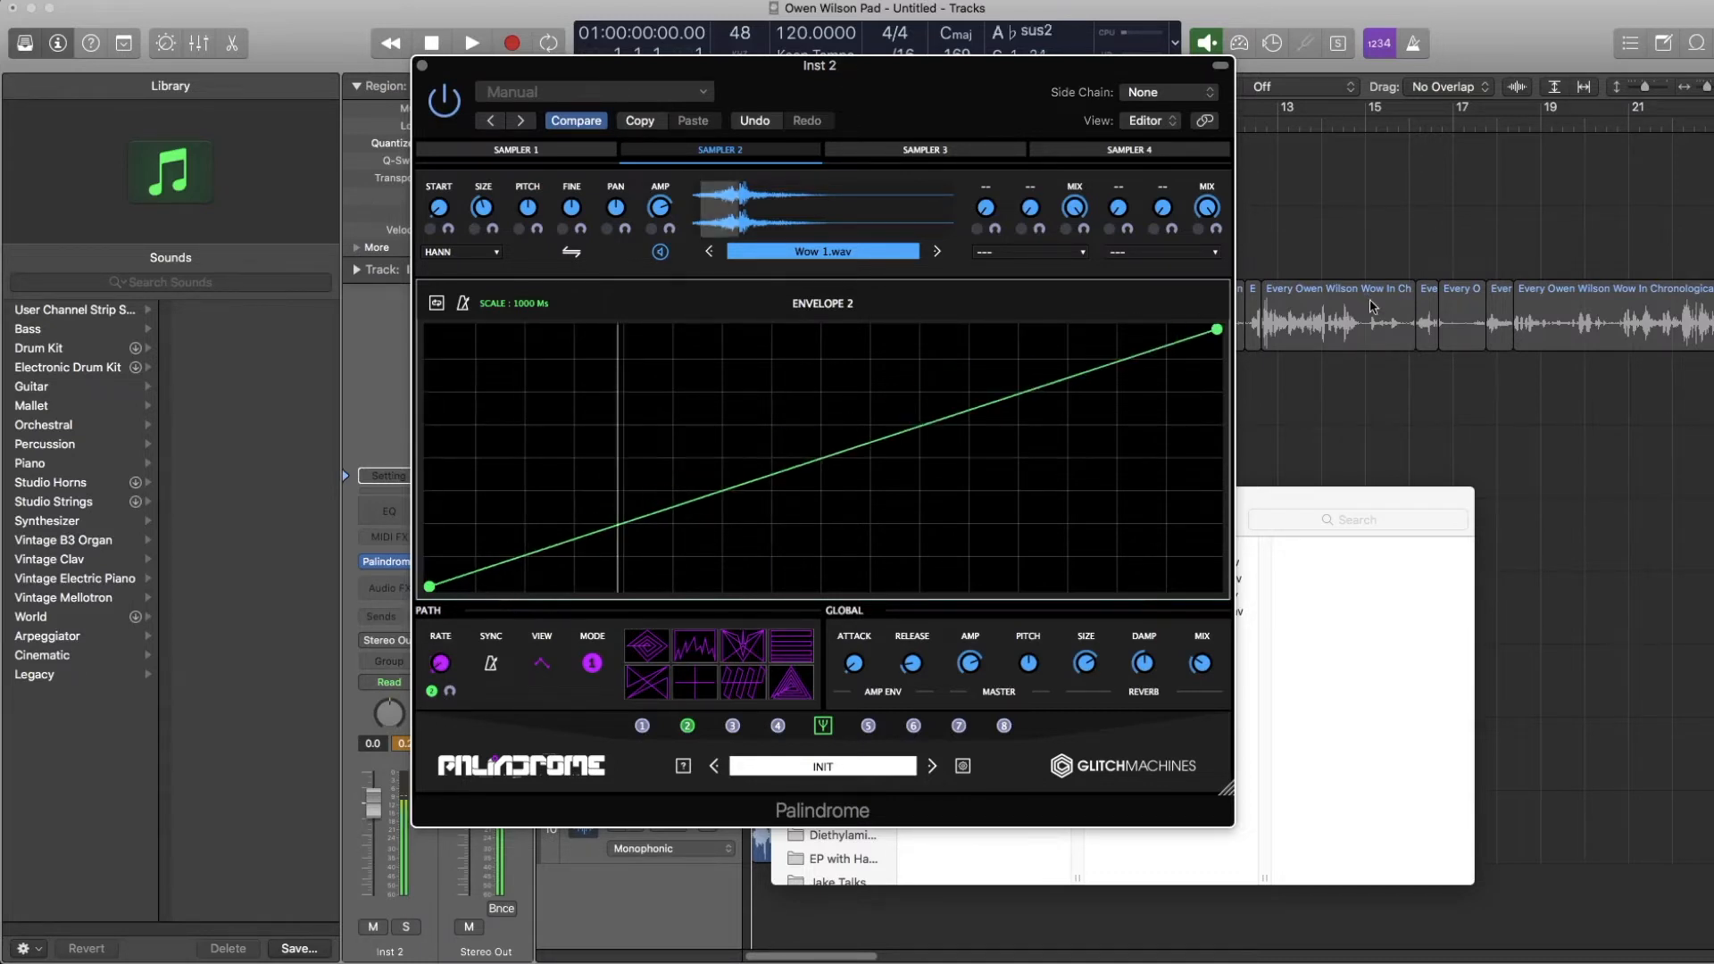
click(824, 727)
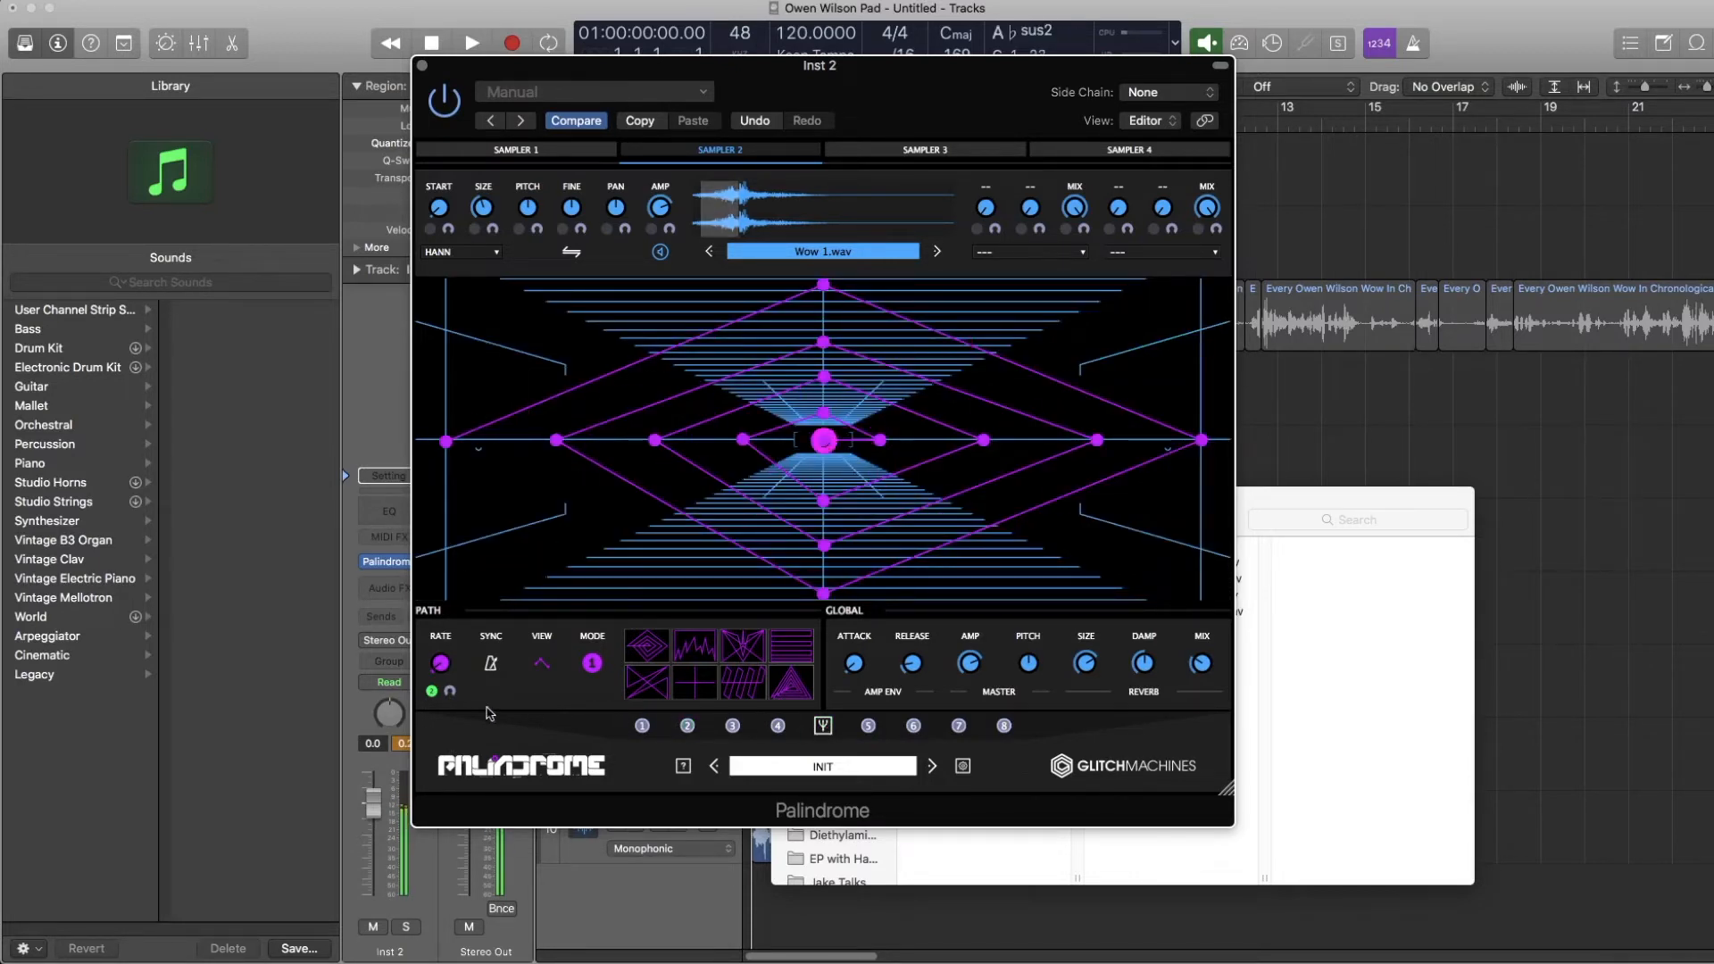
Lengthen Envelope 2's scale to 7673 ms, keeping its end point at full level.
click(688, 726)
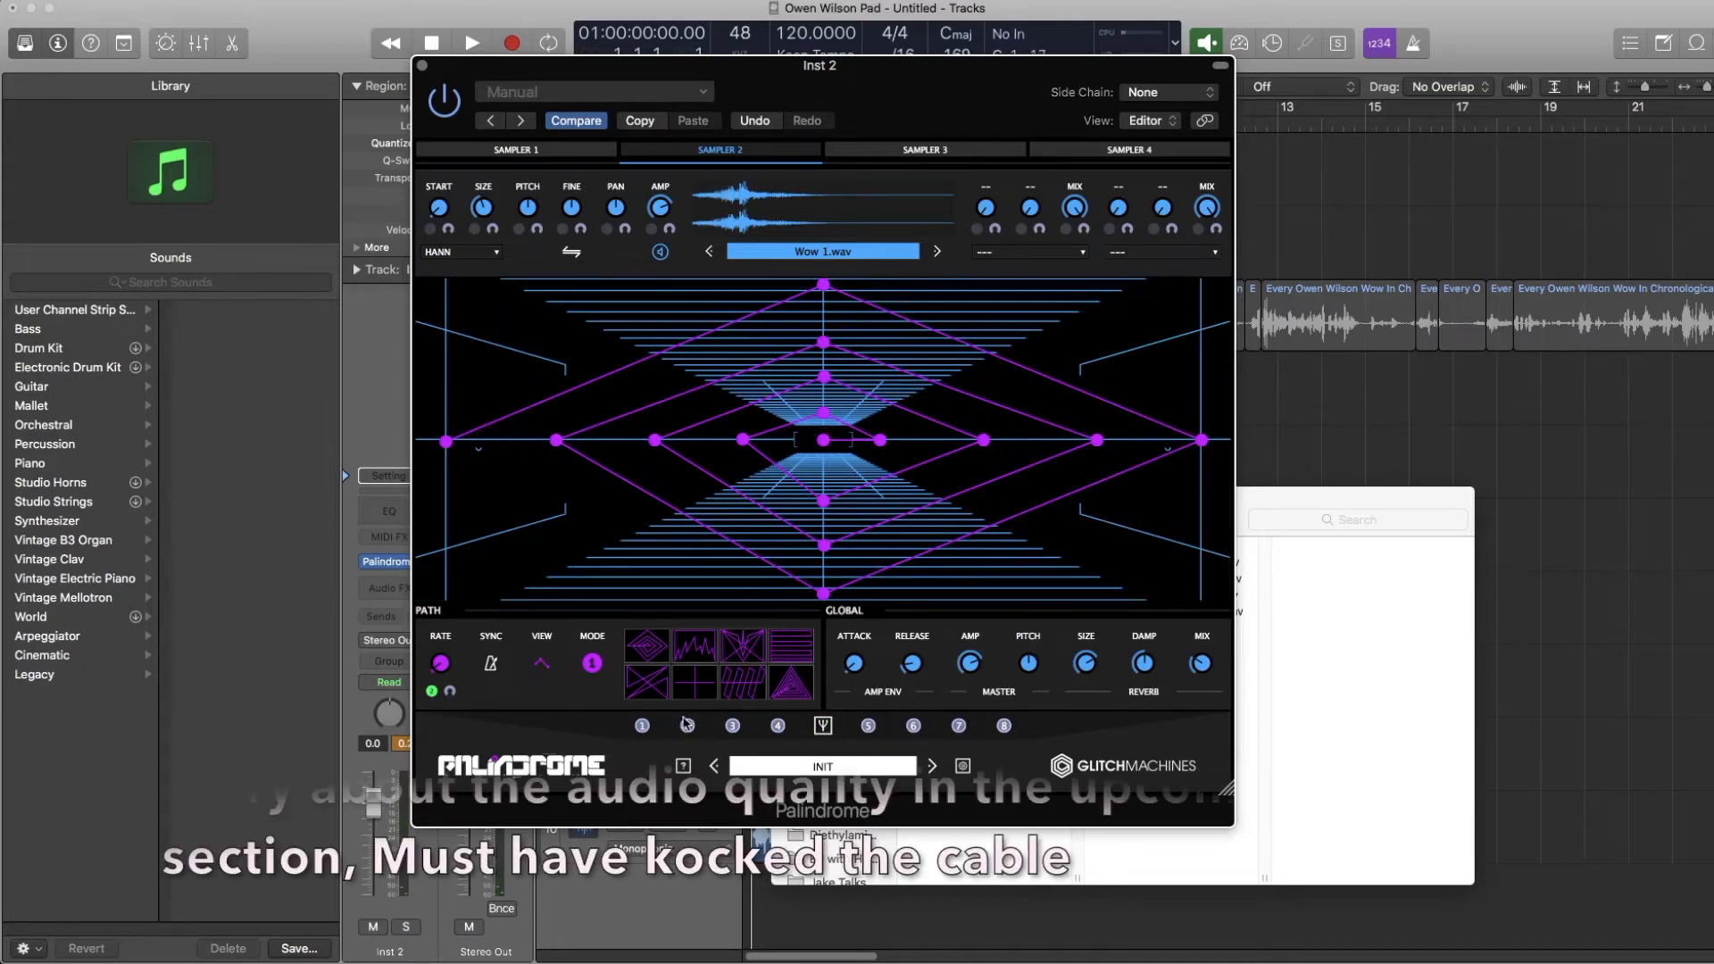
click(822, 724)
drag(526, 306, 524, 226)
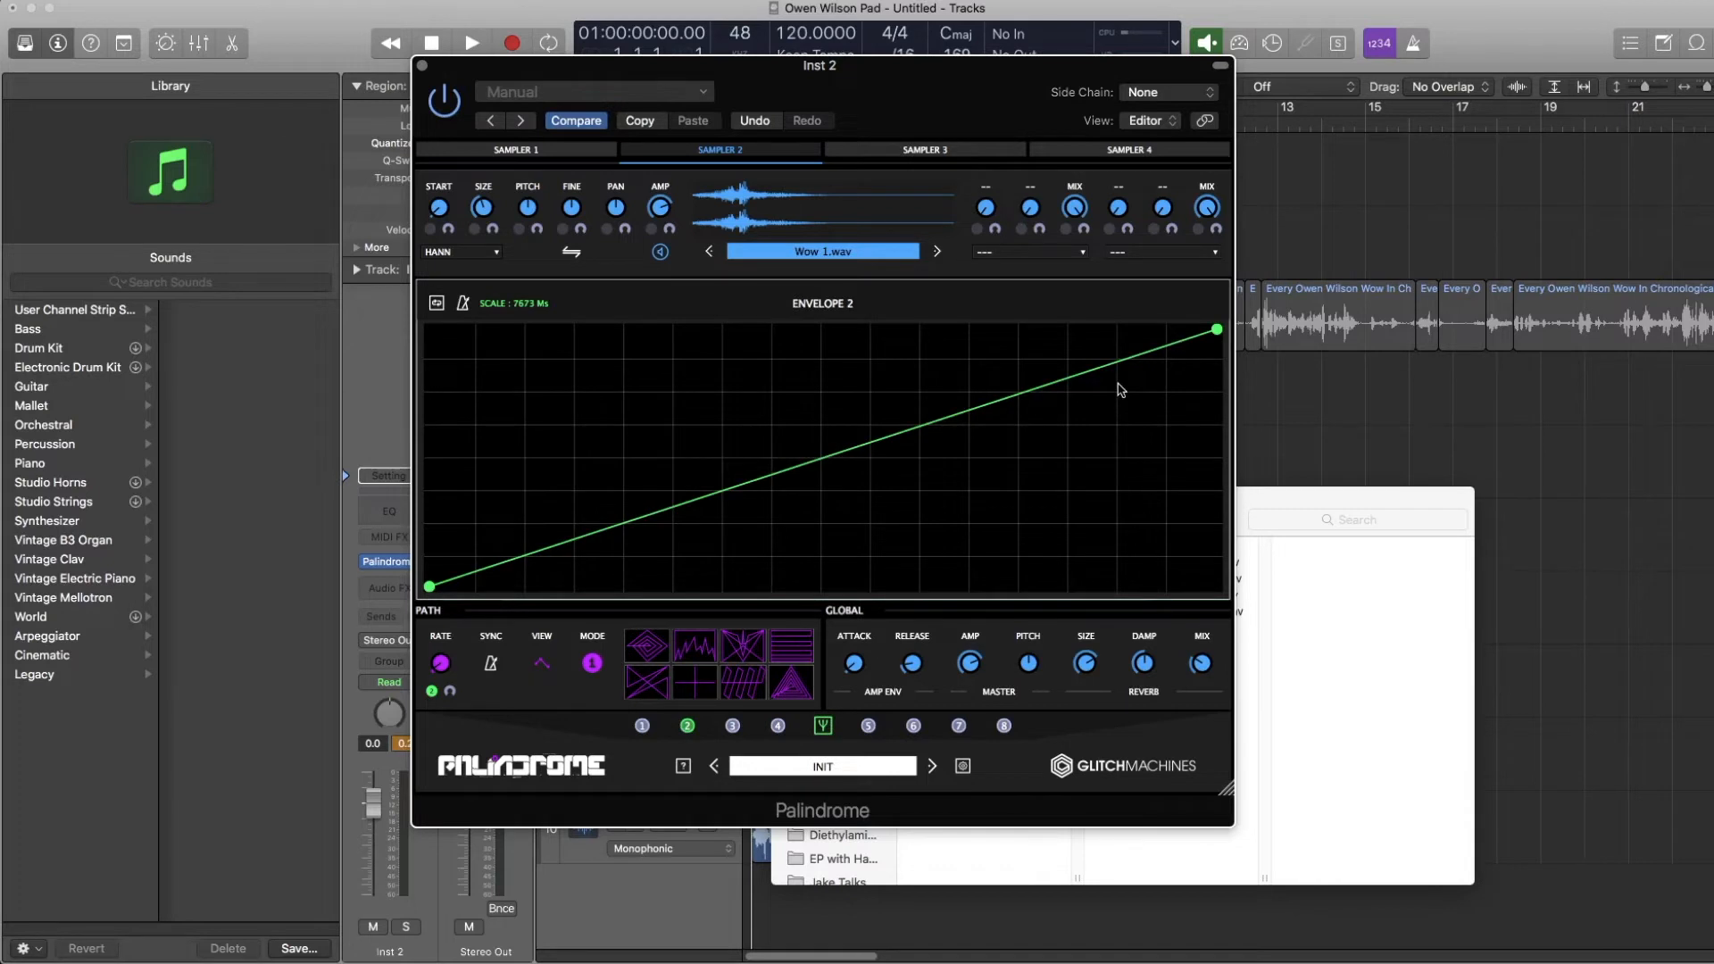
mouse_move(1218, 335)
mouse_down()
mouse_move(660, 478)
mouse_move(1121, 413)
mouse_move(1219, 352)
mouse_move(1219, 330)
mouse_up()
Review the settings of Sampler 1 and Sampler 3.
click(517, 150)
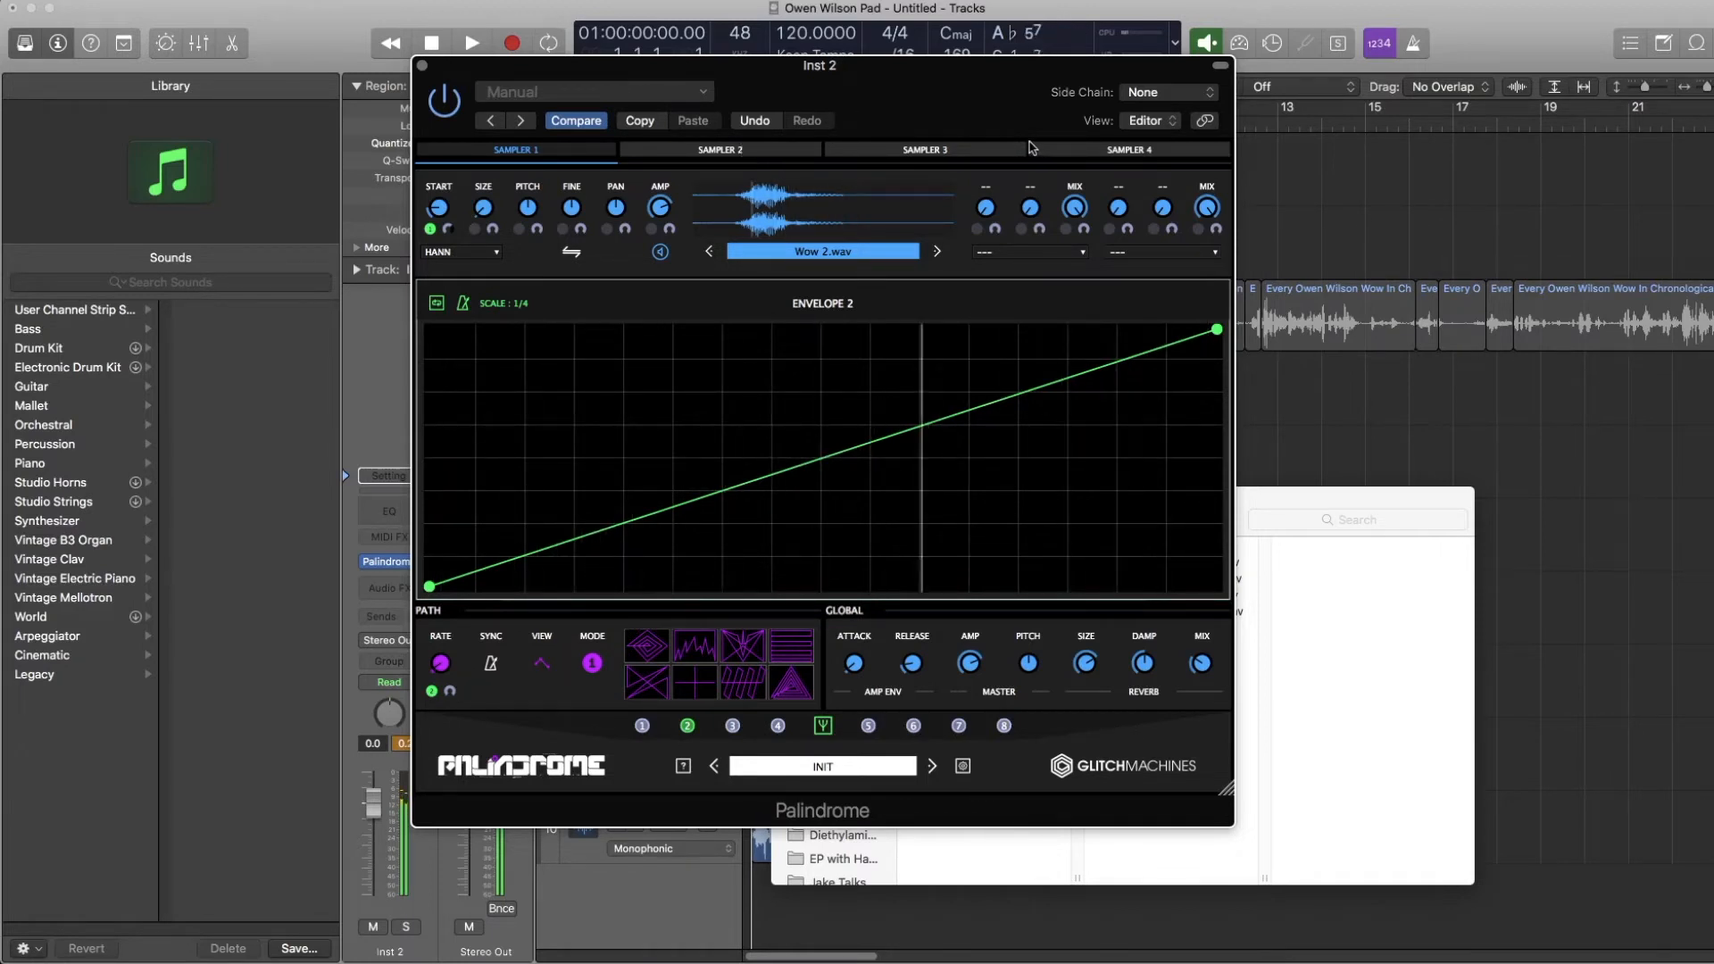
click(849, 149)
click(507, 158)
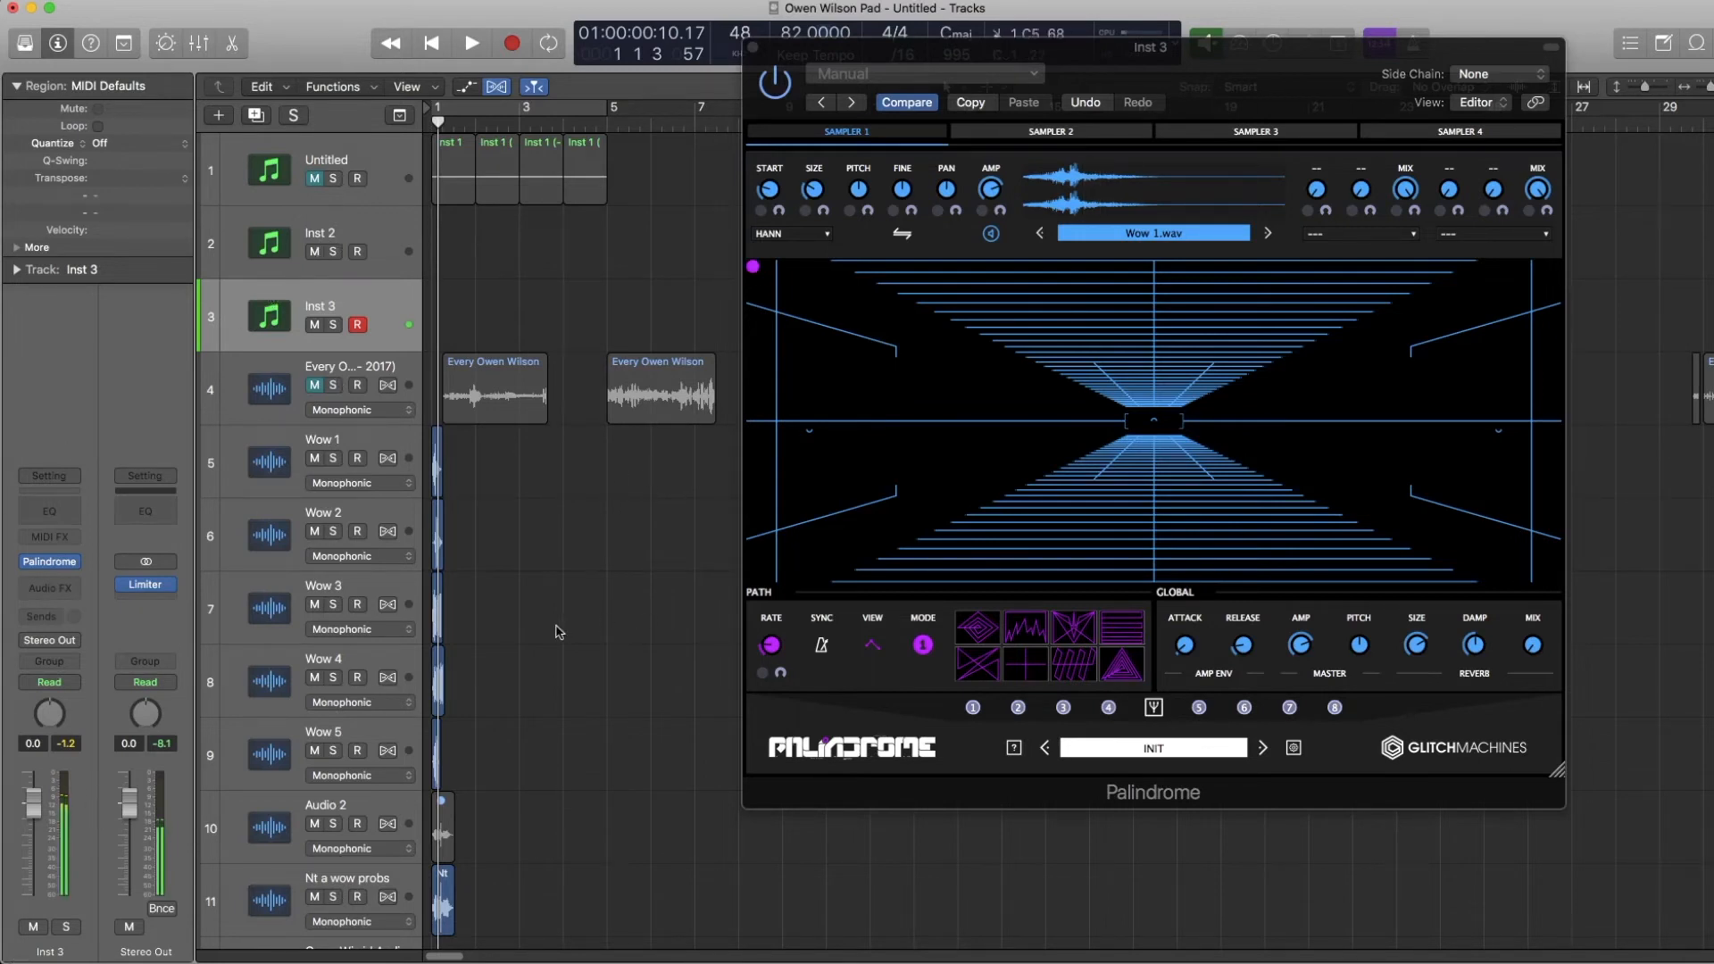
Route the Inst 3 track's output to Bus 5 instead of the stereo output.
click(76, 644)
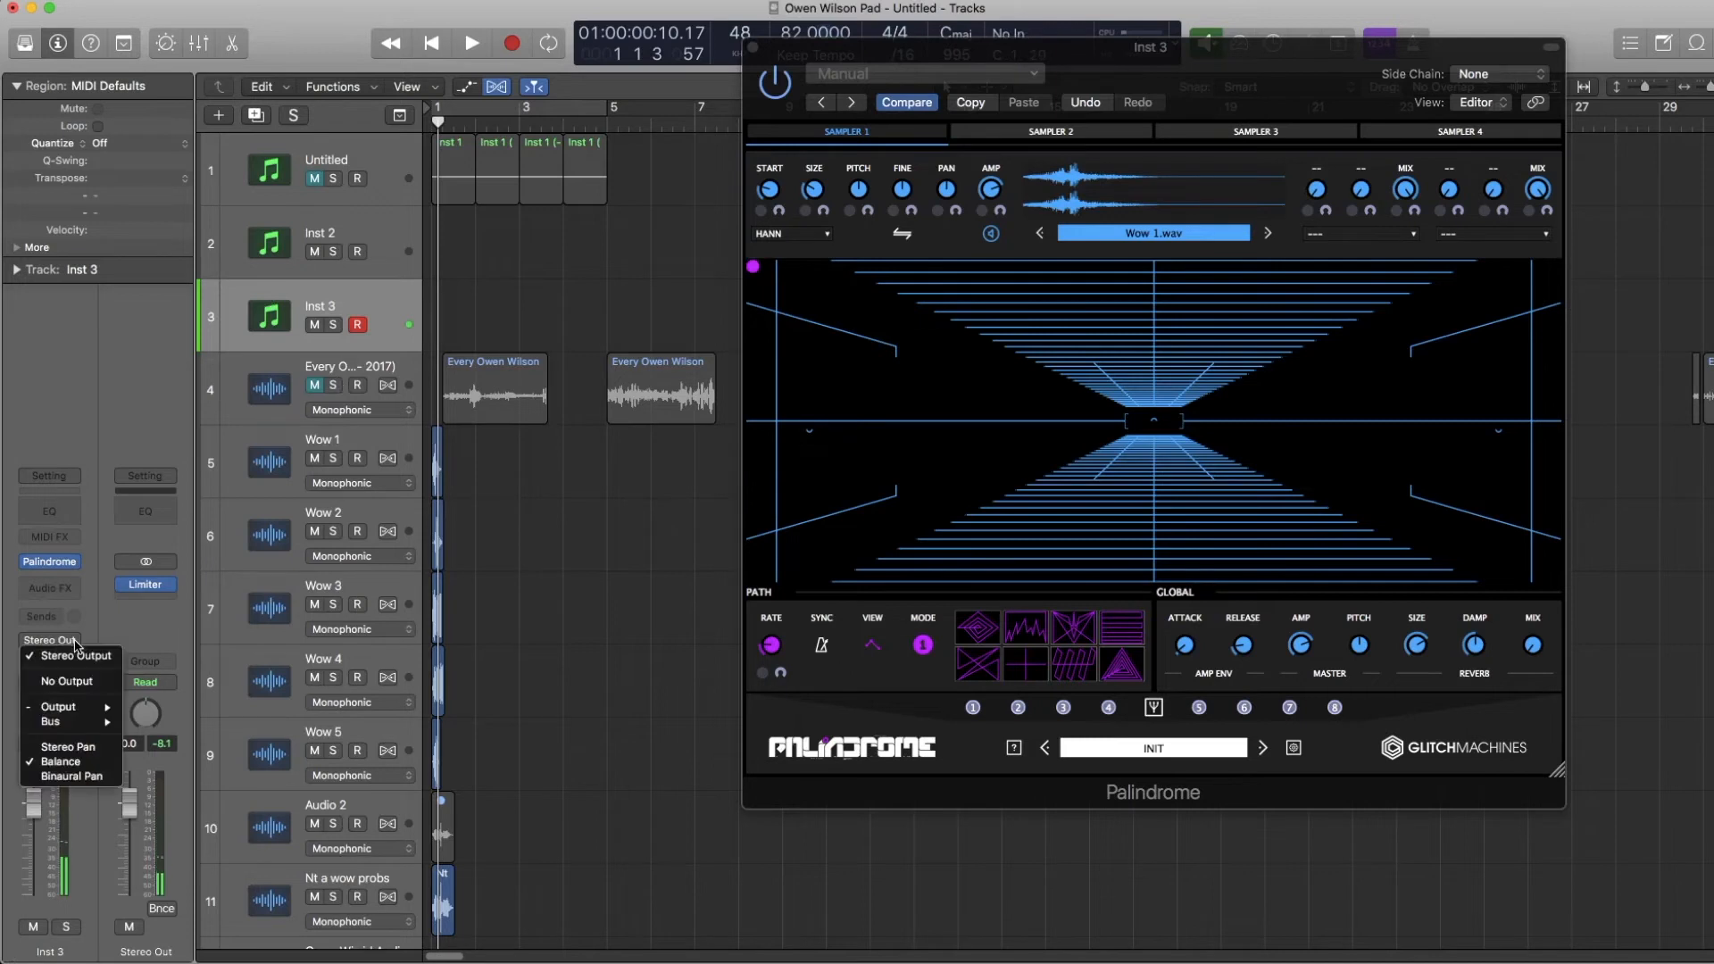
mouse_move(76, 721)
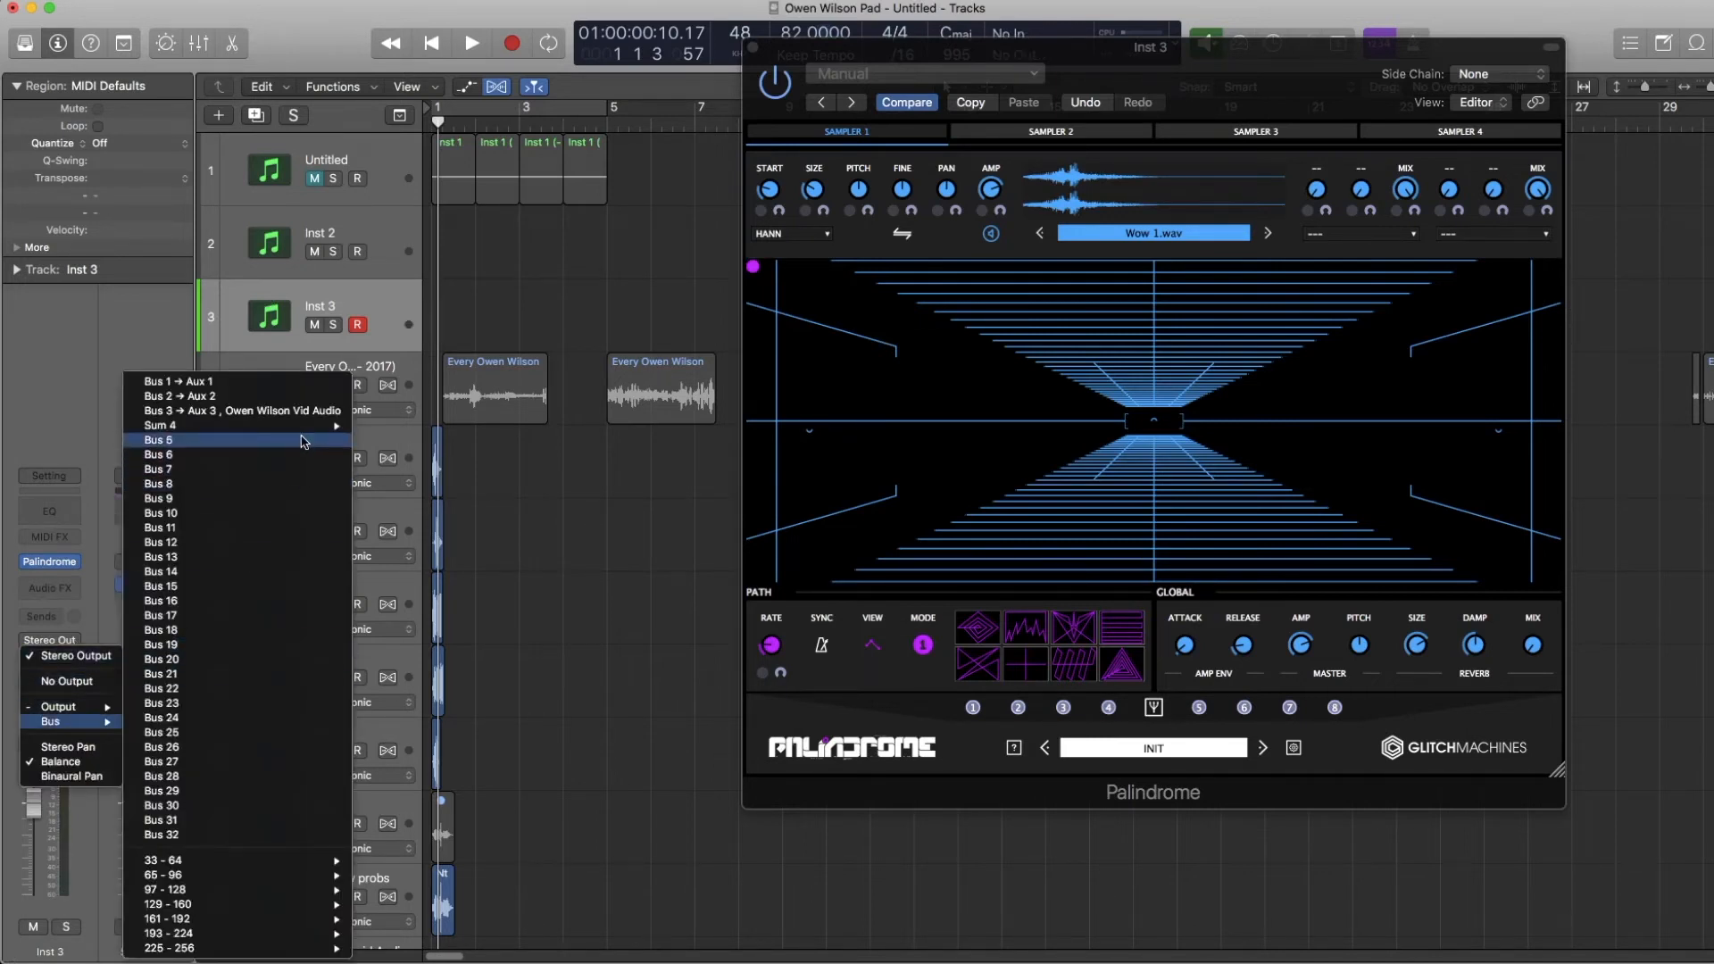
click(301, 440)
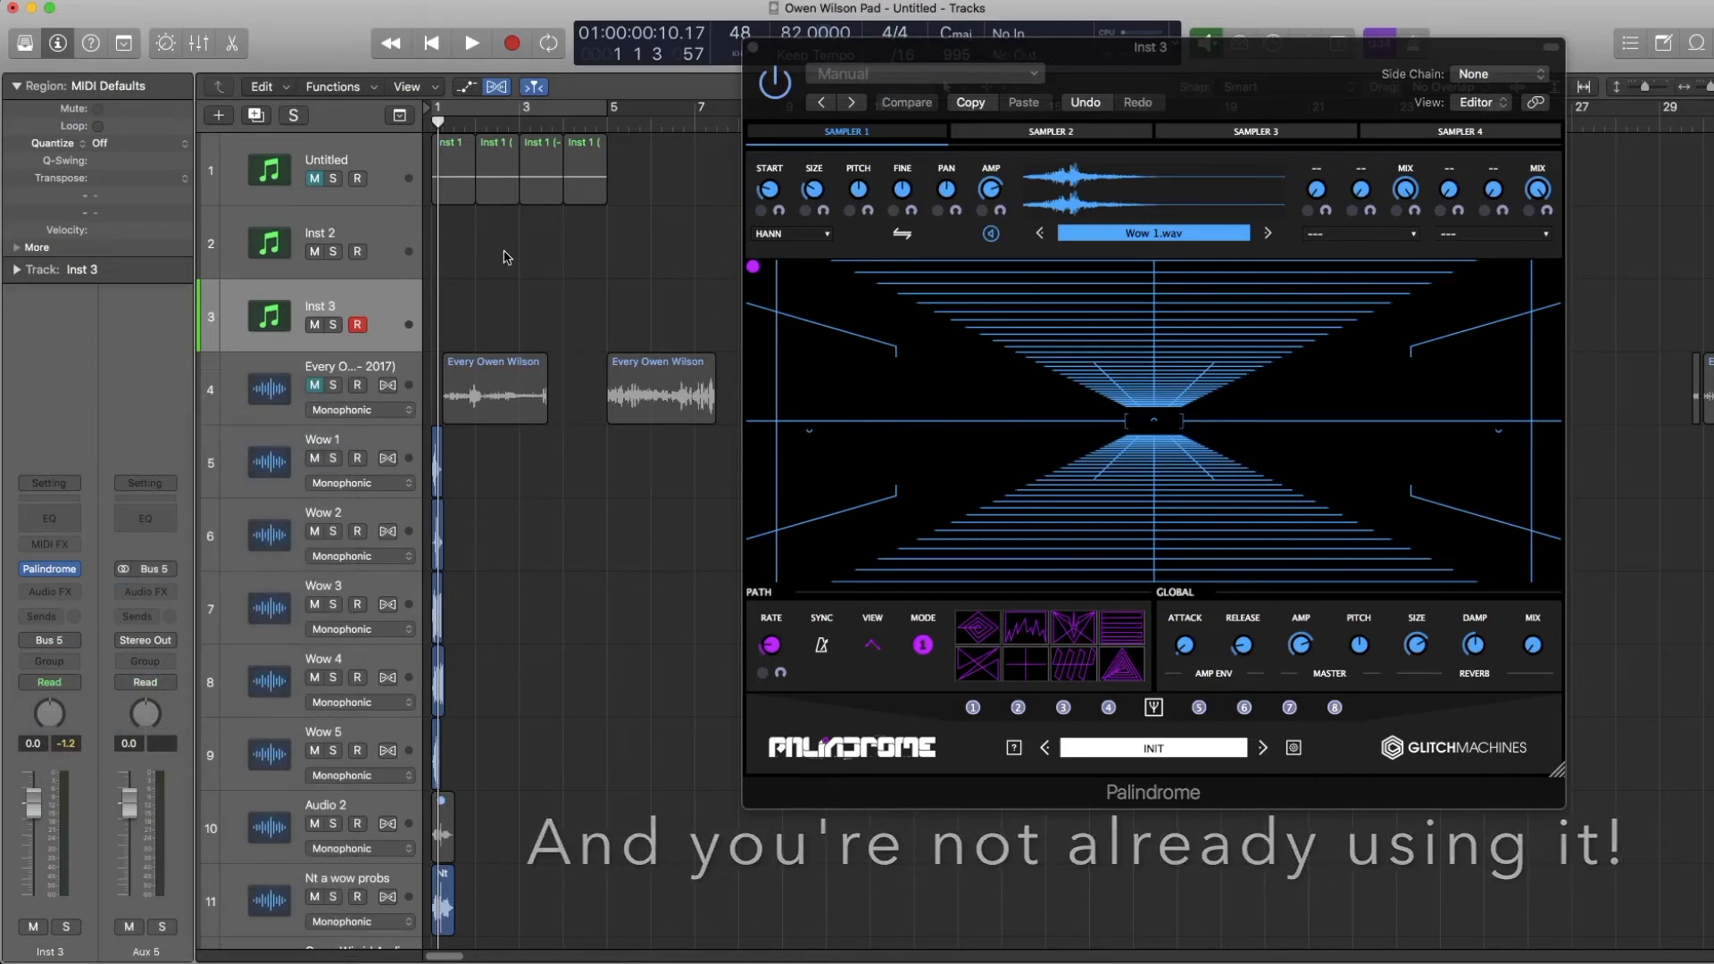
Create one new audio track for the resampling, with Bus 5 as its input.
key(alt+super+n)
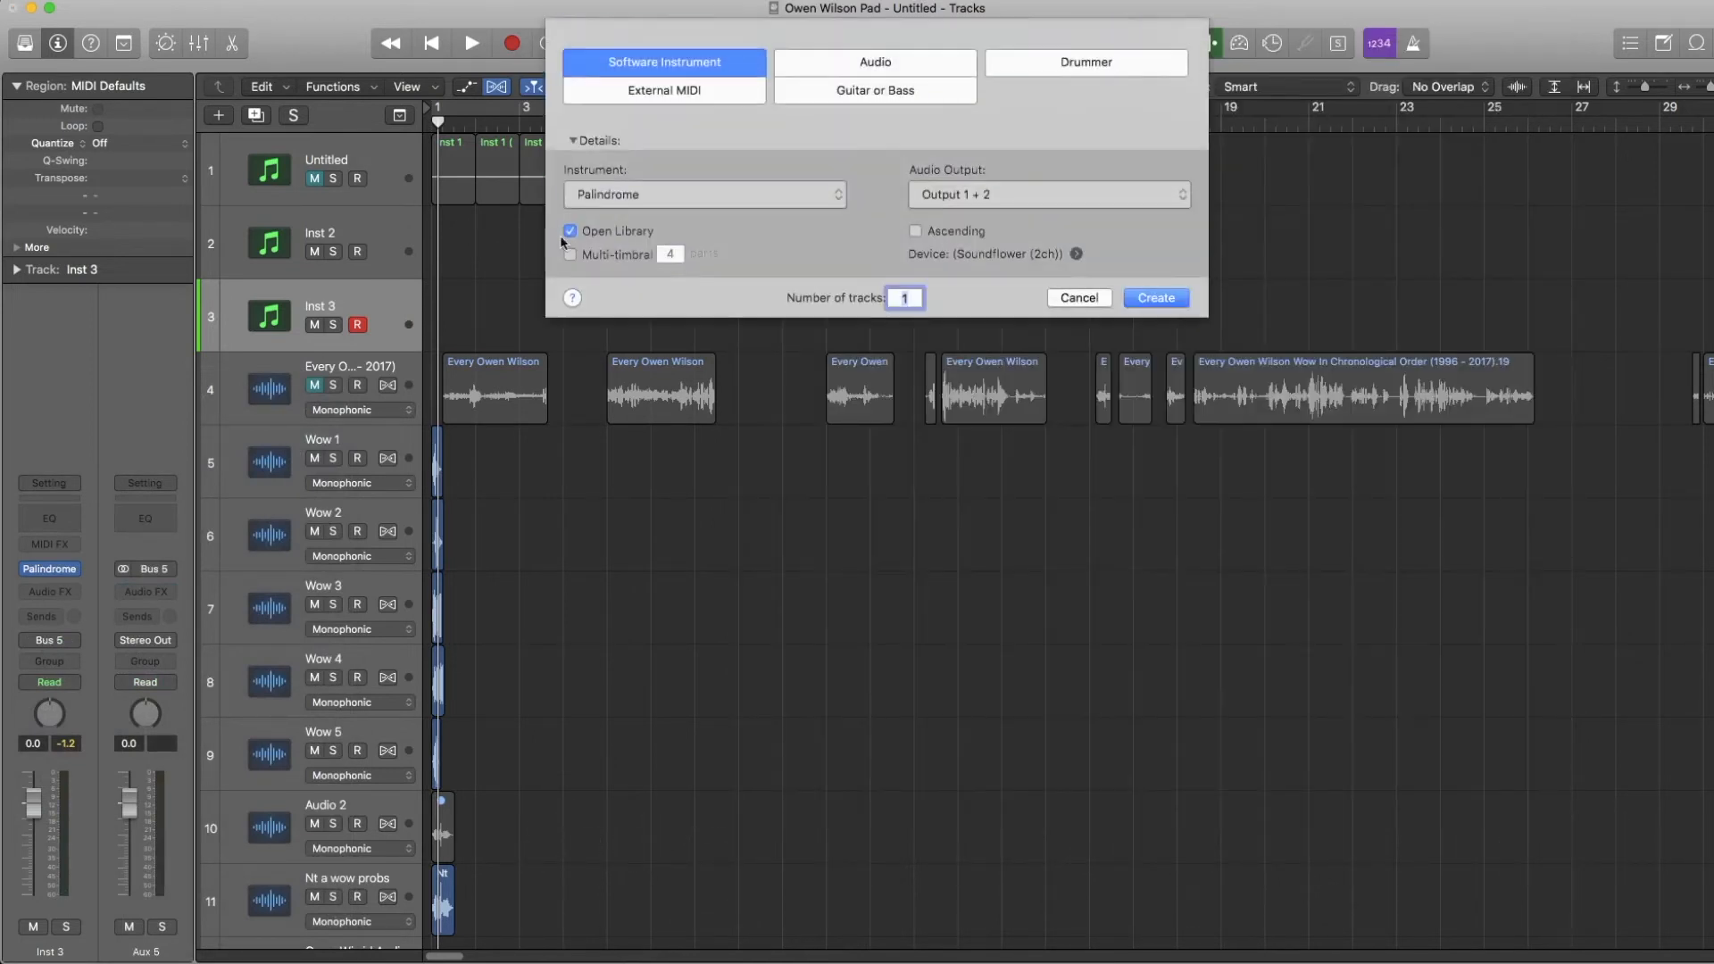
click(832, 59)
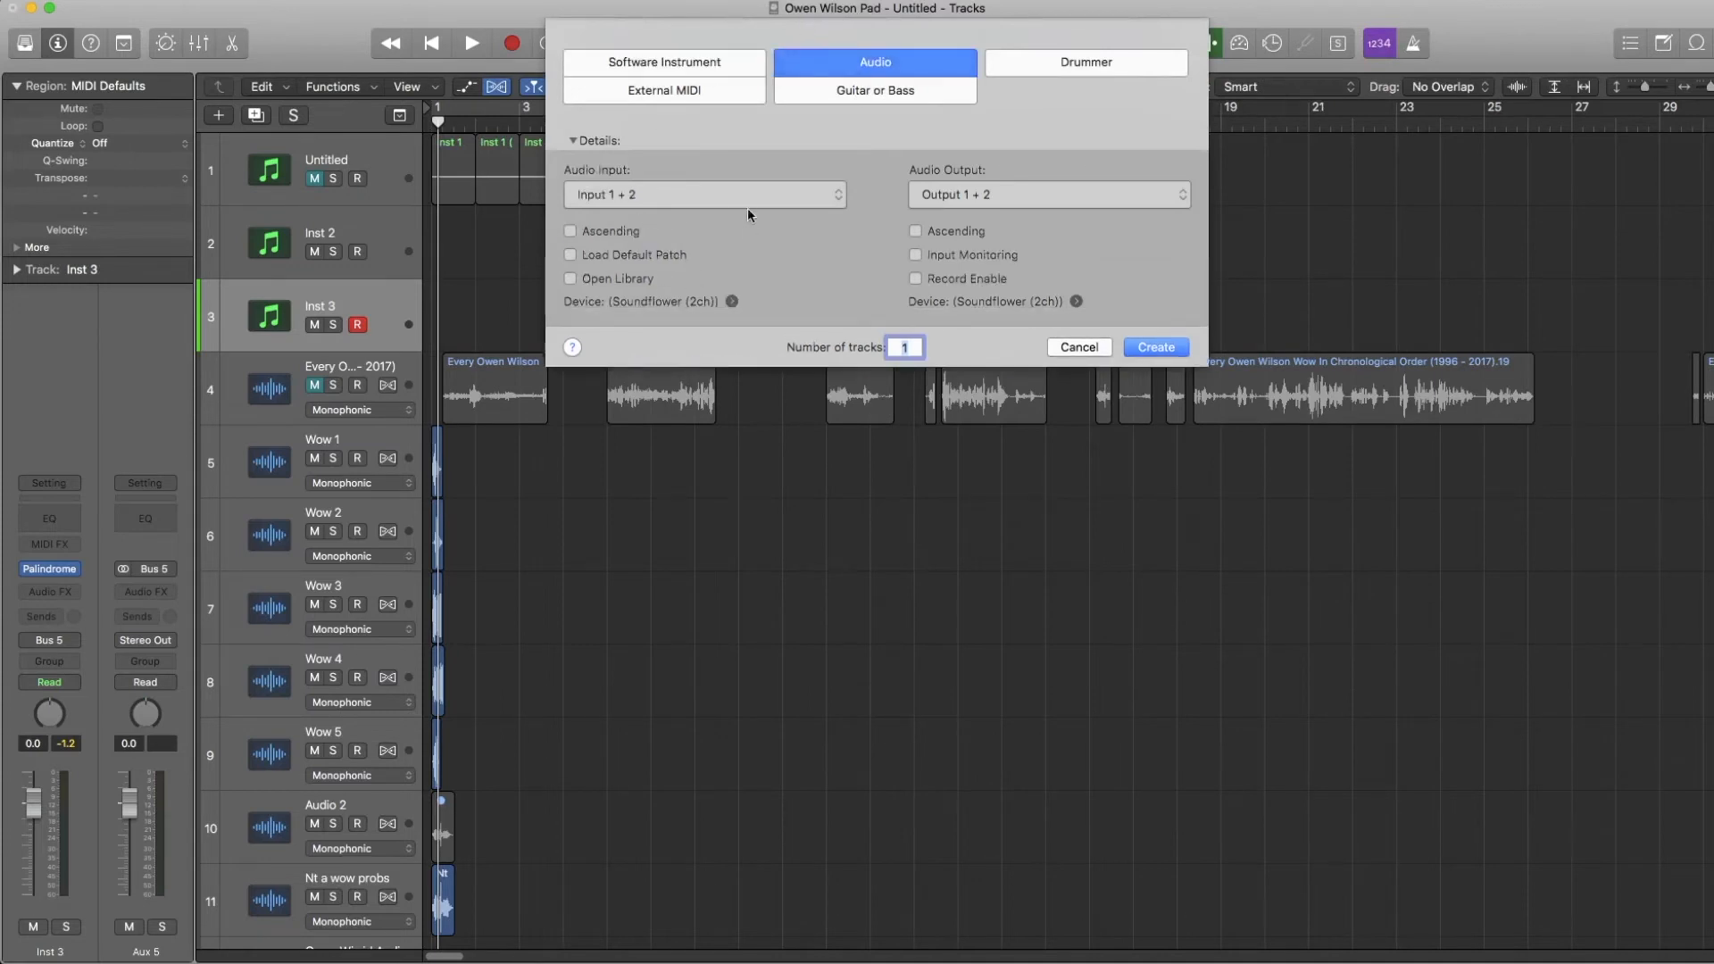
click(725, 195)
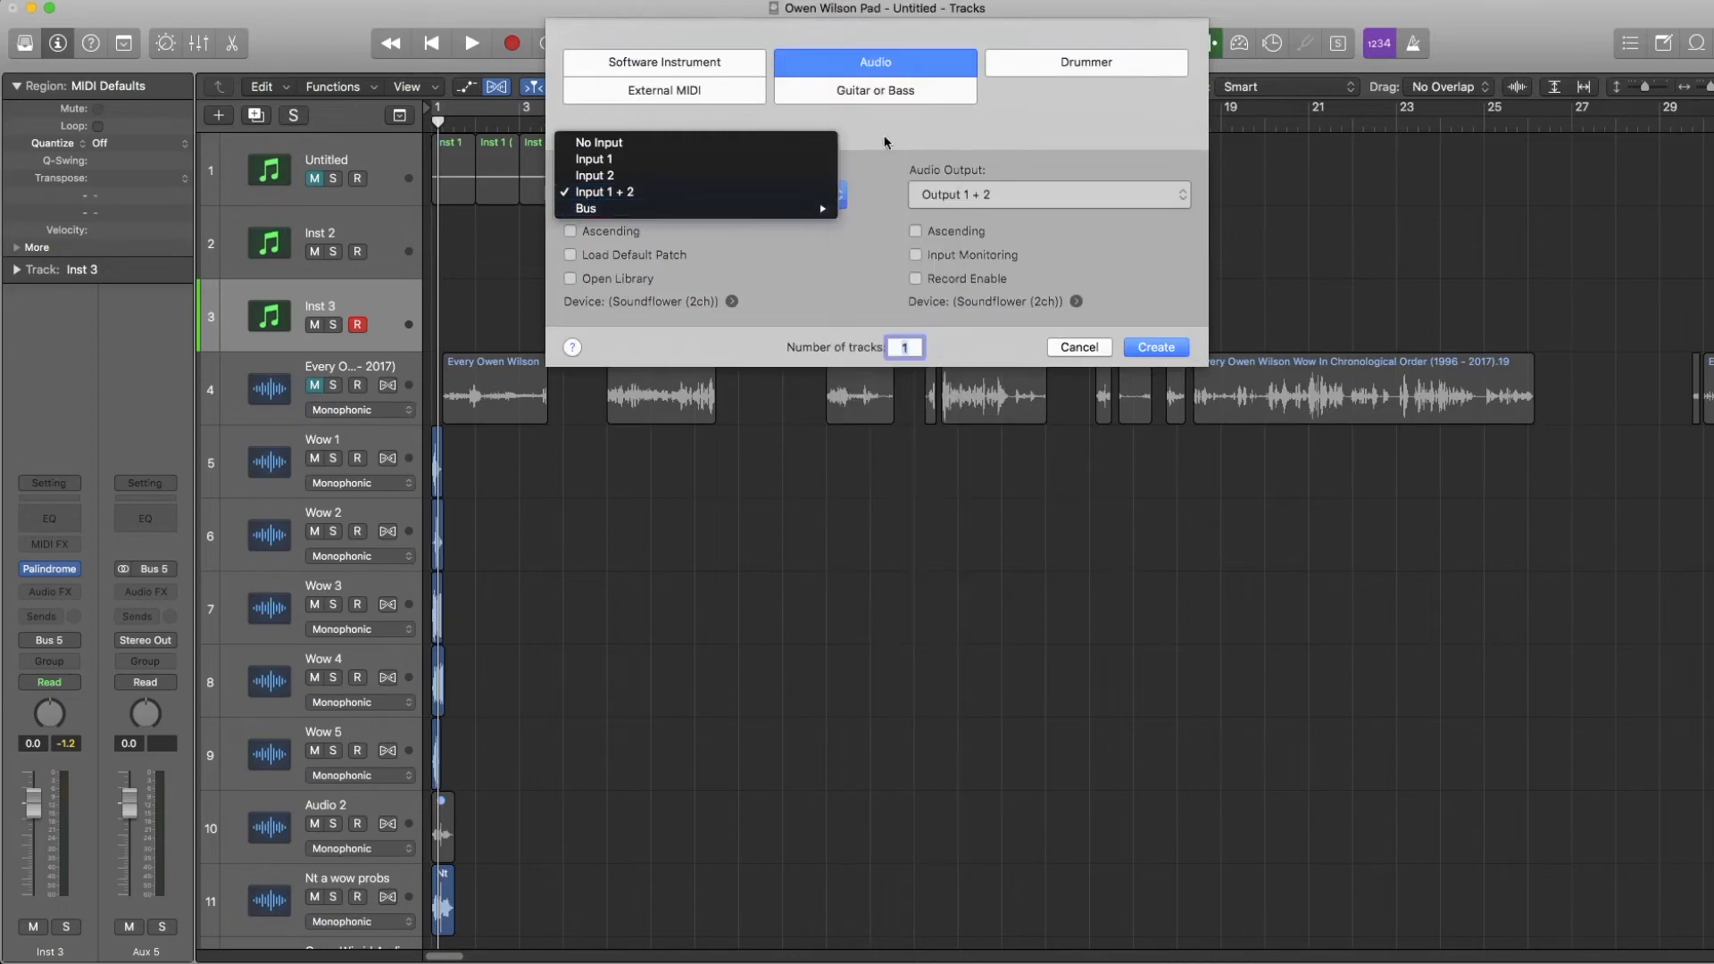
mouse_move(715, 208)
click(892, 64)
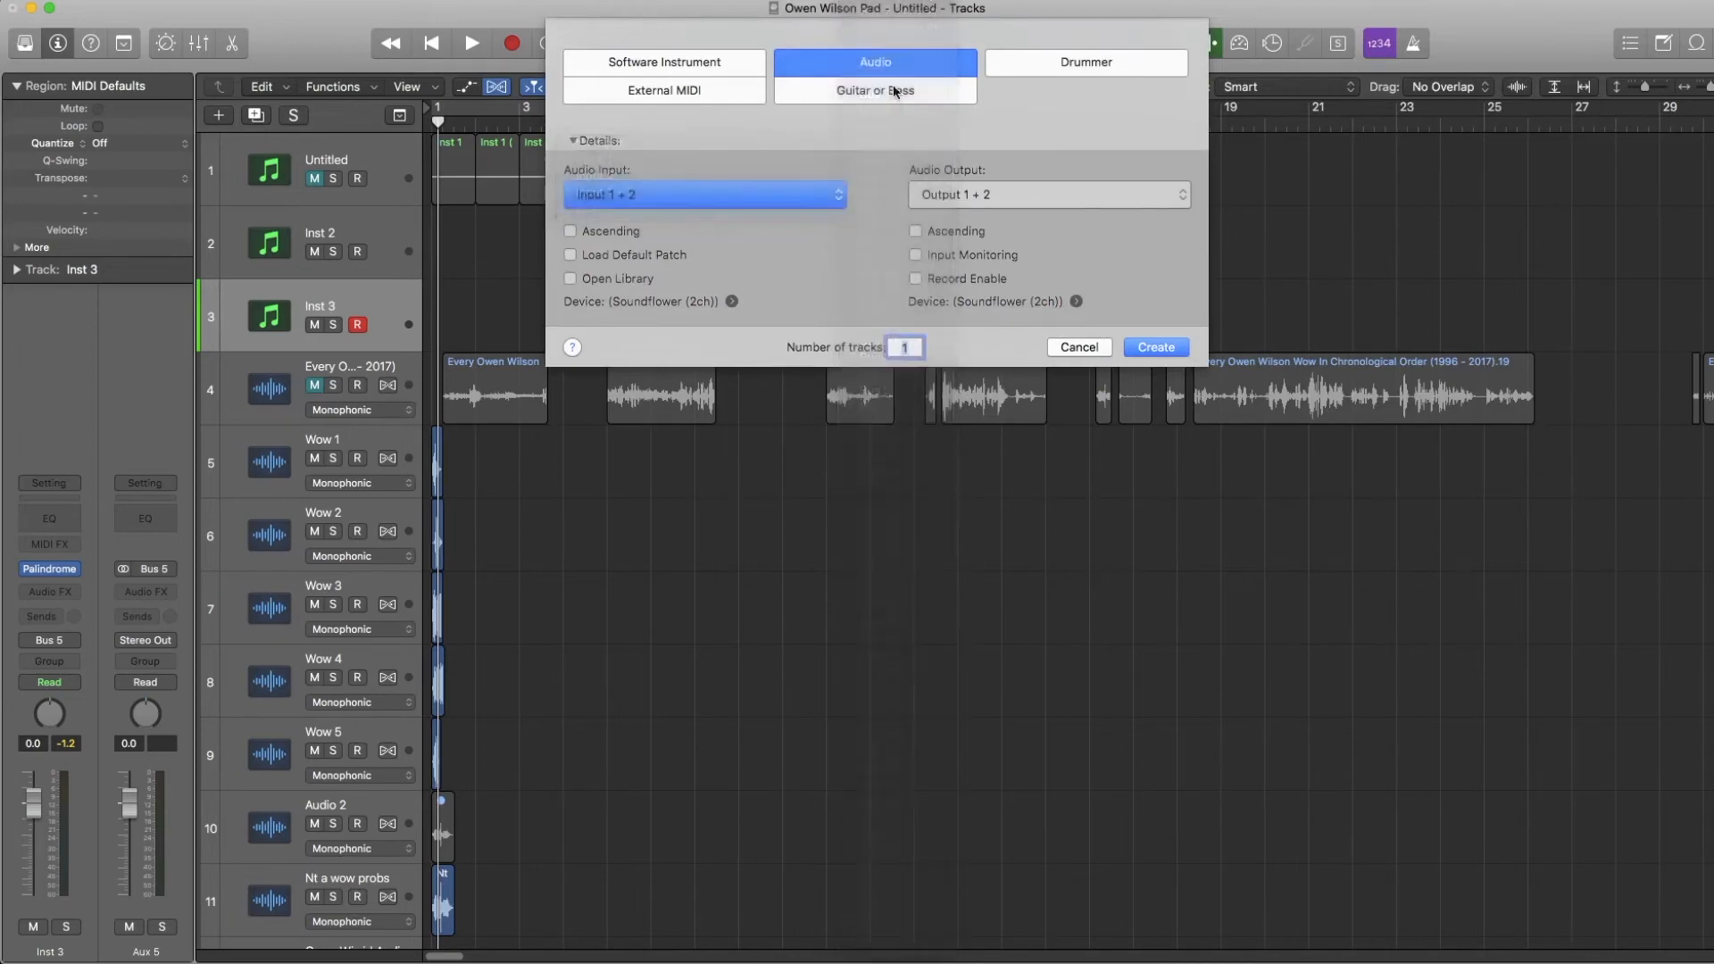
click(1172, 352)
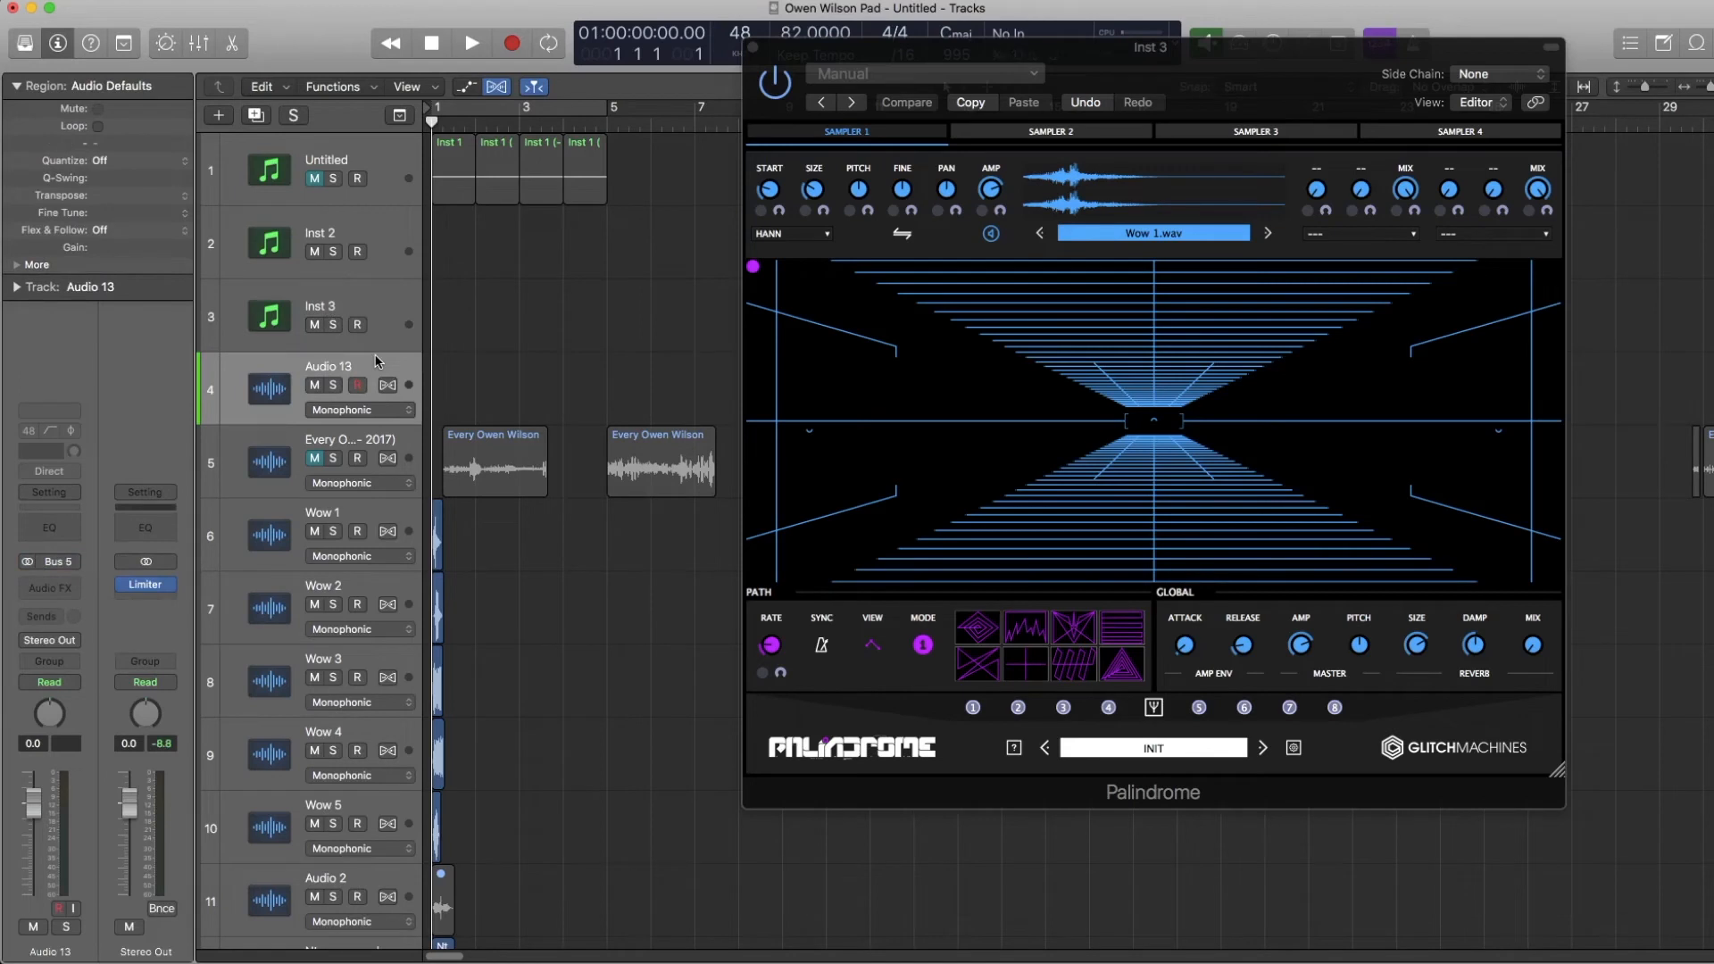
Record Inst 3 and the Audio 13 track together while playing notes and varying Sampler 1's size and start.
click(387, 308)
key(r)
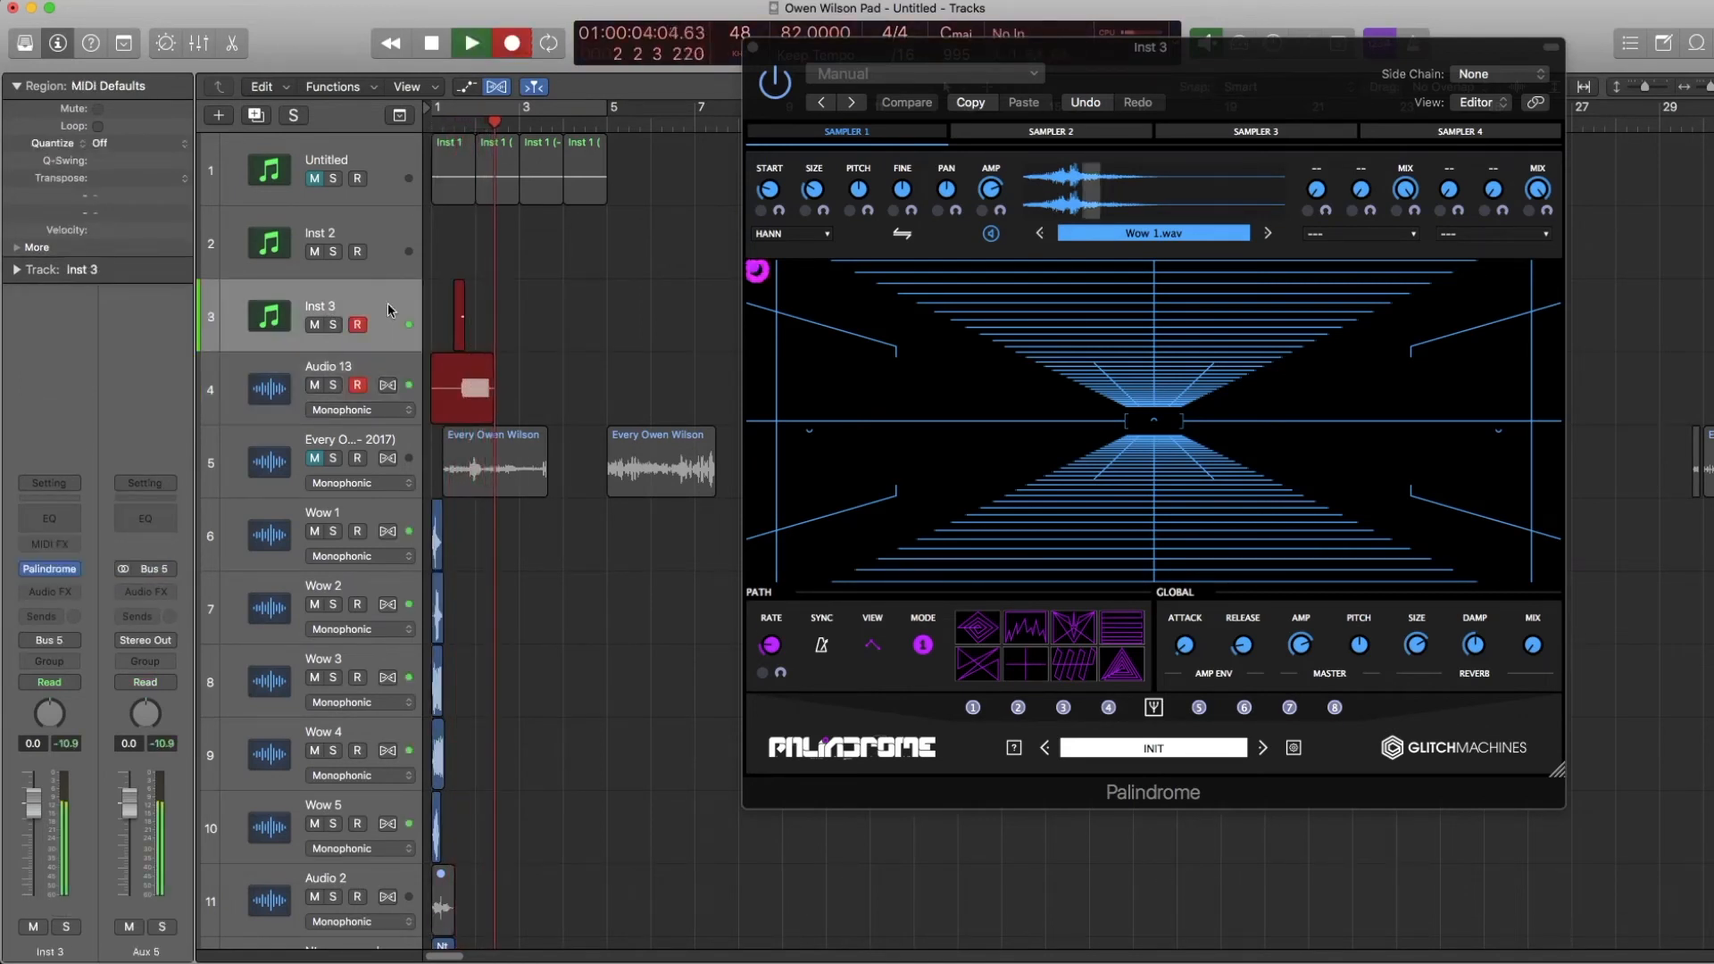
drag(814, 192, 804, 122)
drag(768, 190, 799, 282)
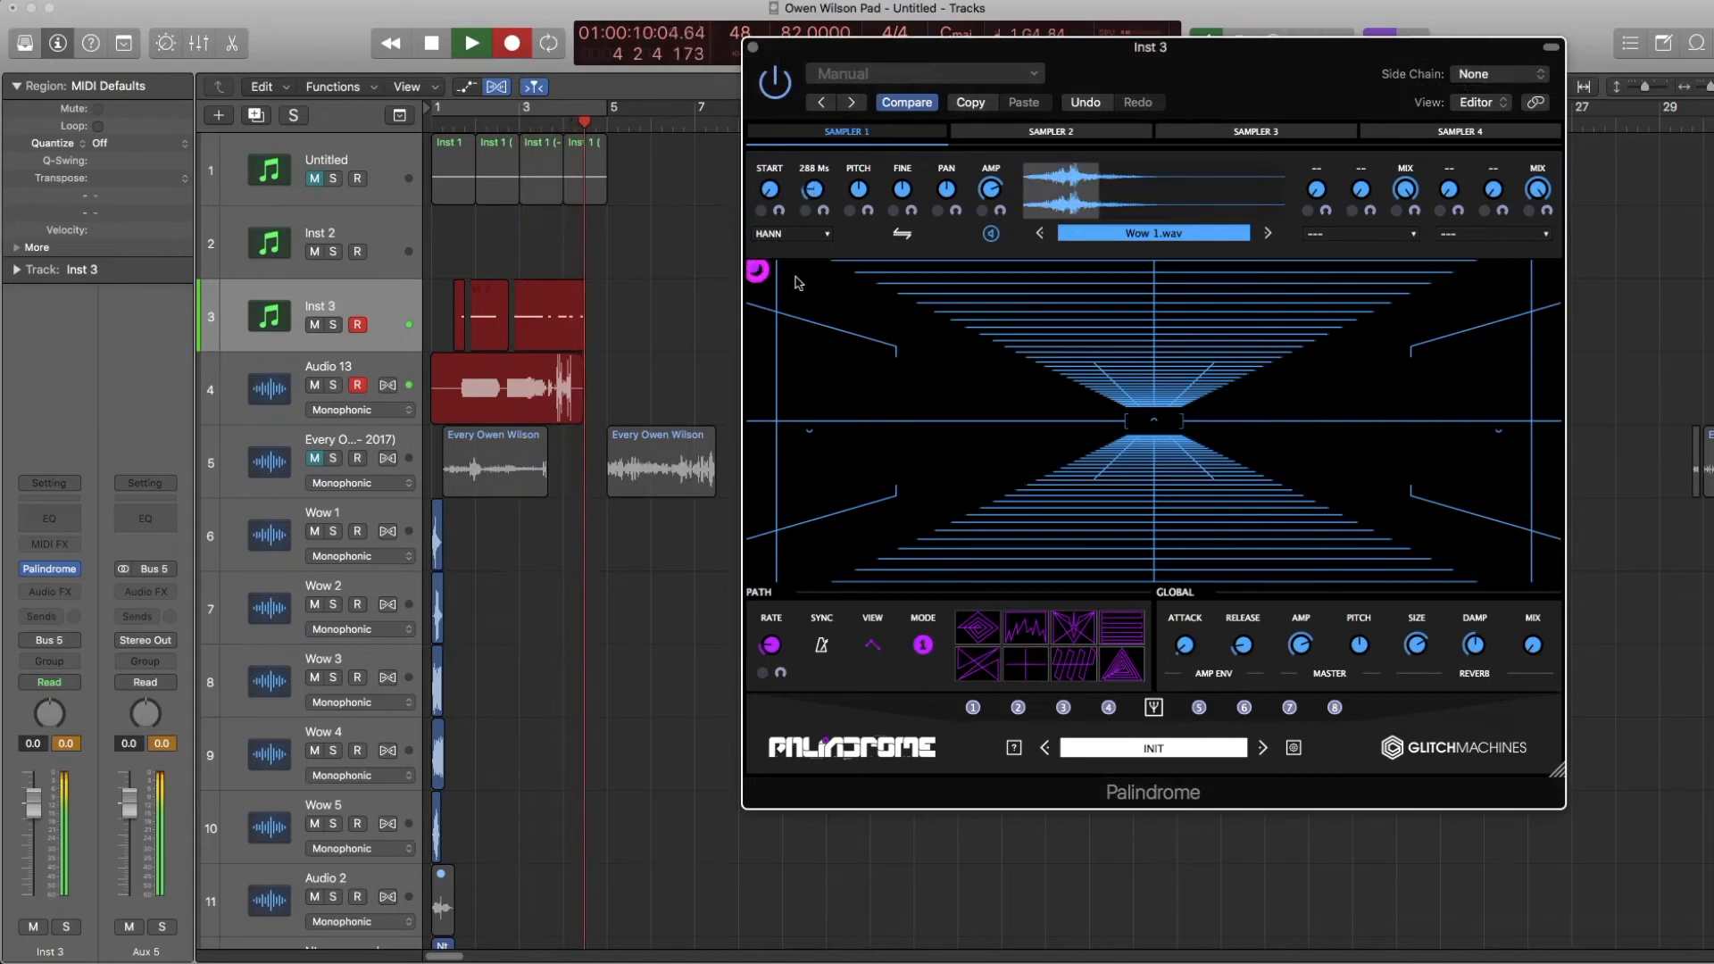
drag(813, 190, 757, 246)
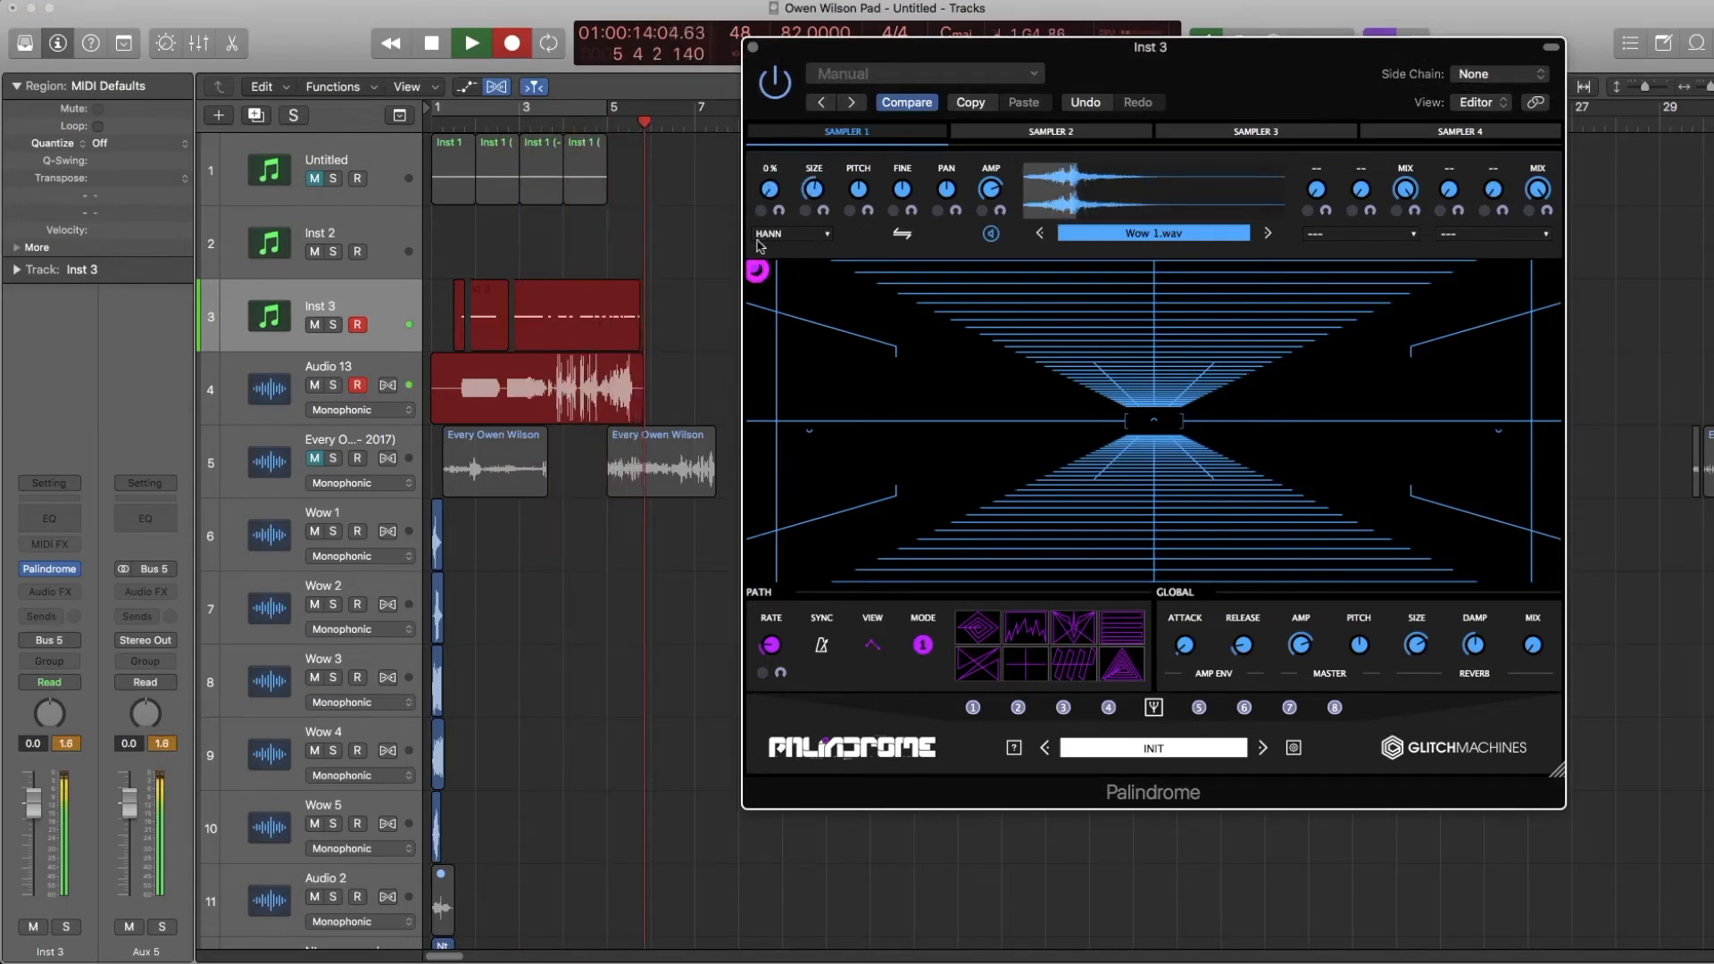
drag(813, 190, 815, 237)
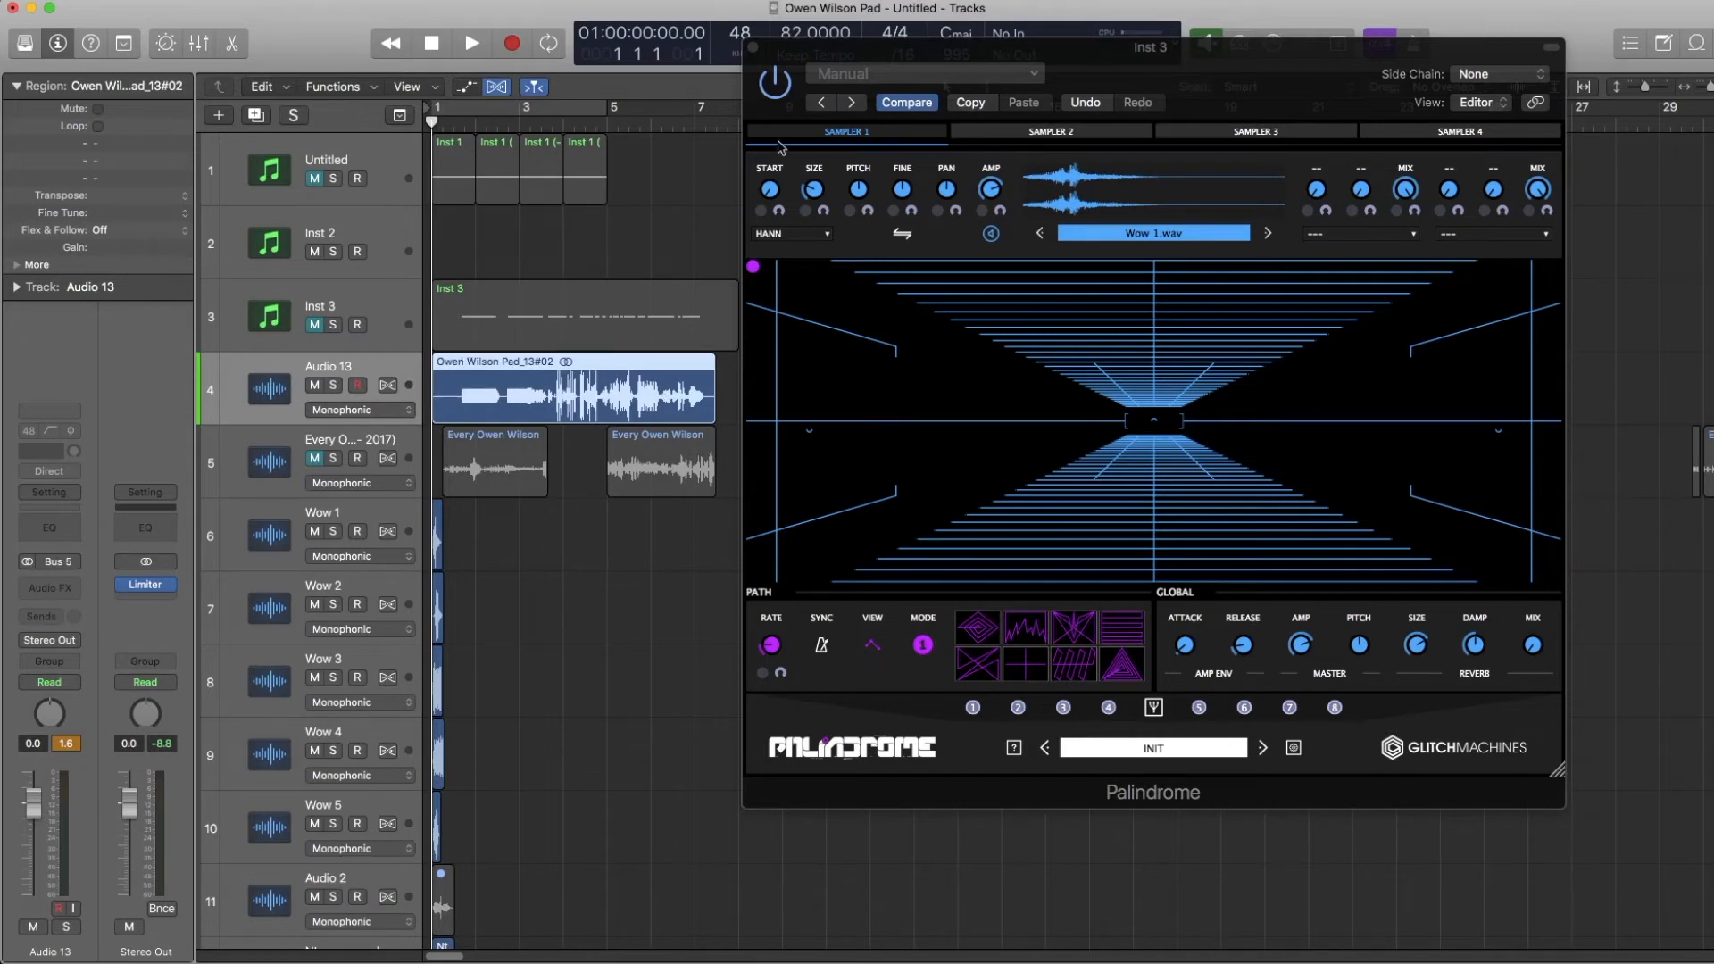
Play the Audio 13 recording from bar 3 and split its region at the playhead just before bar 5.
click(516, 126)
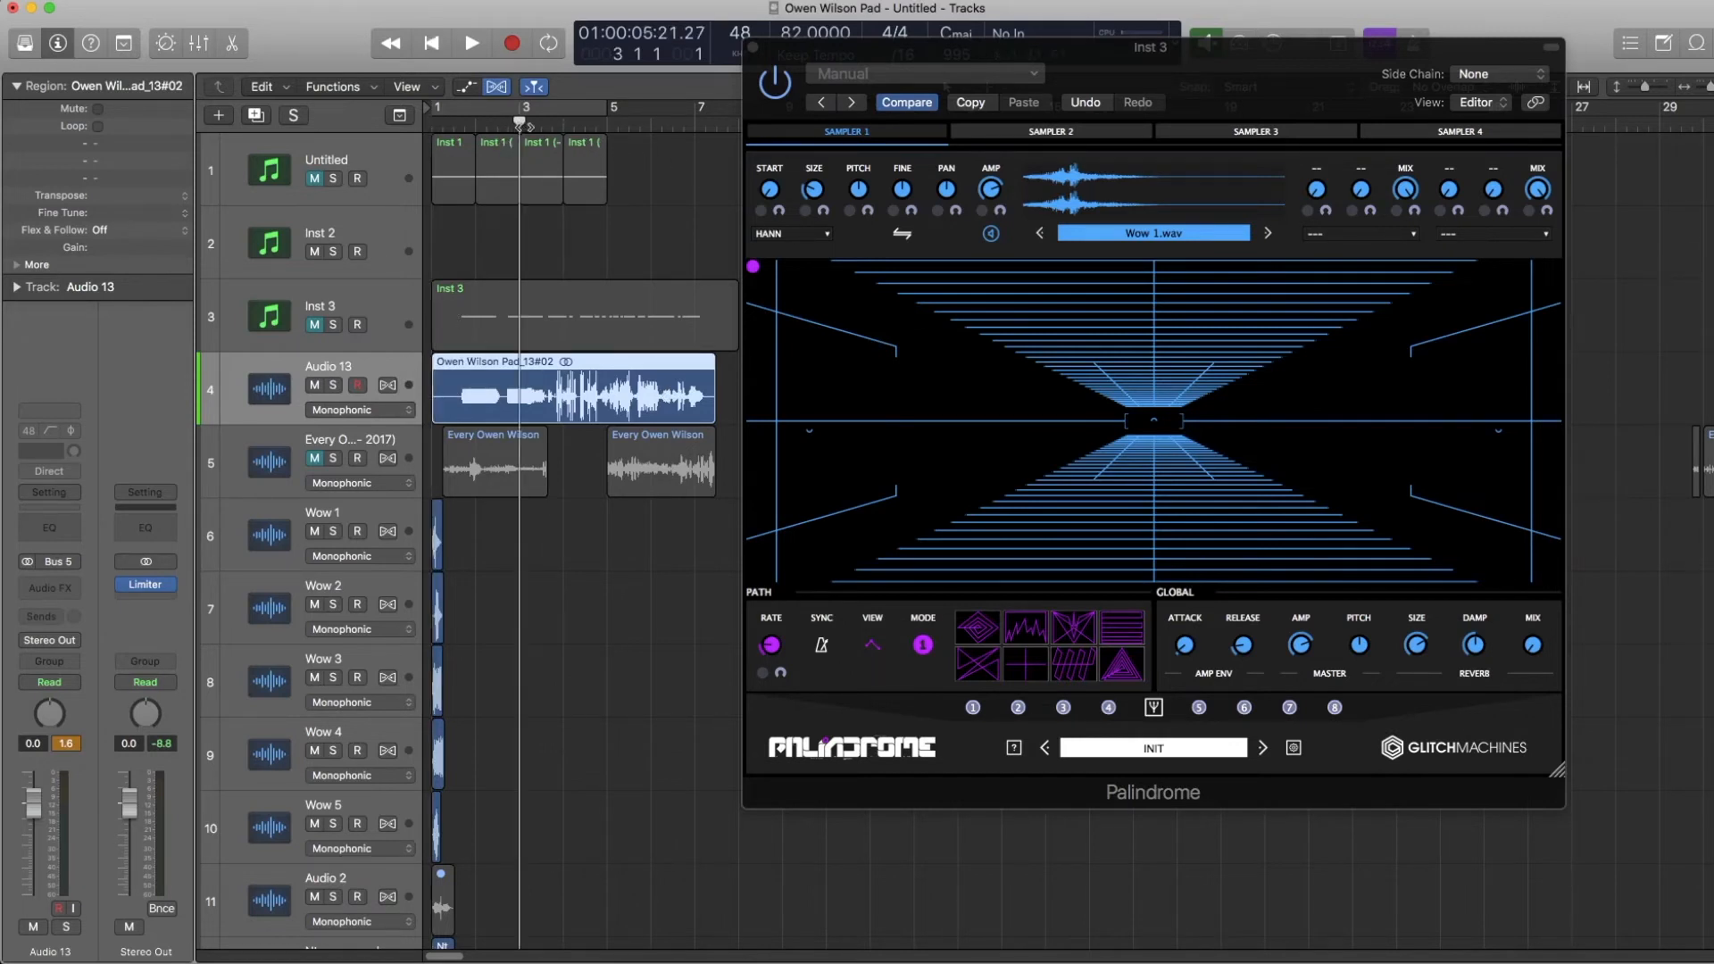
key(space)
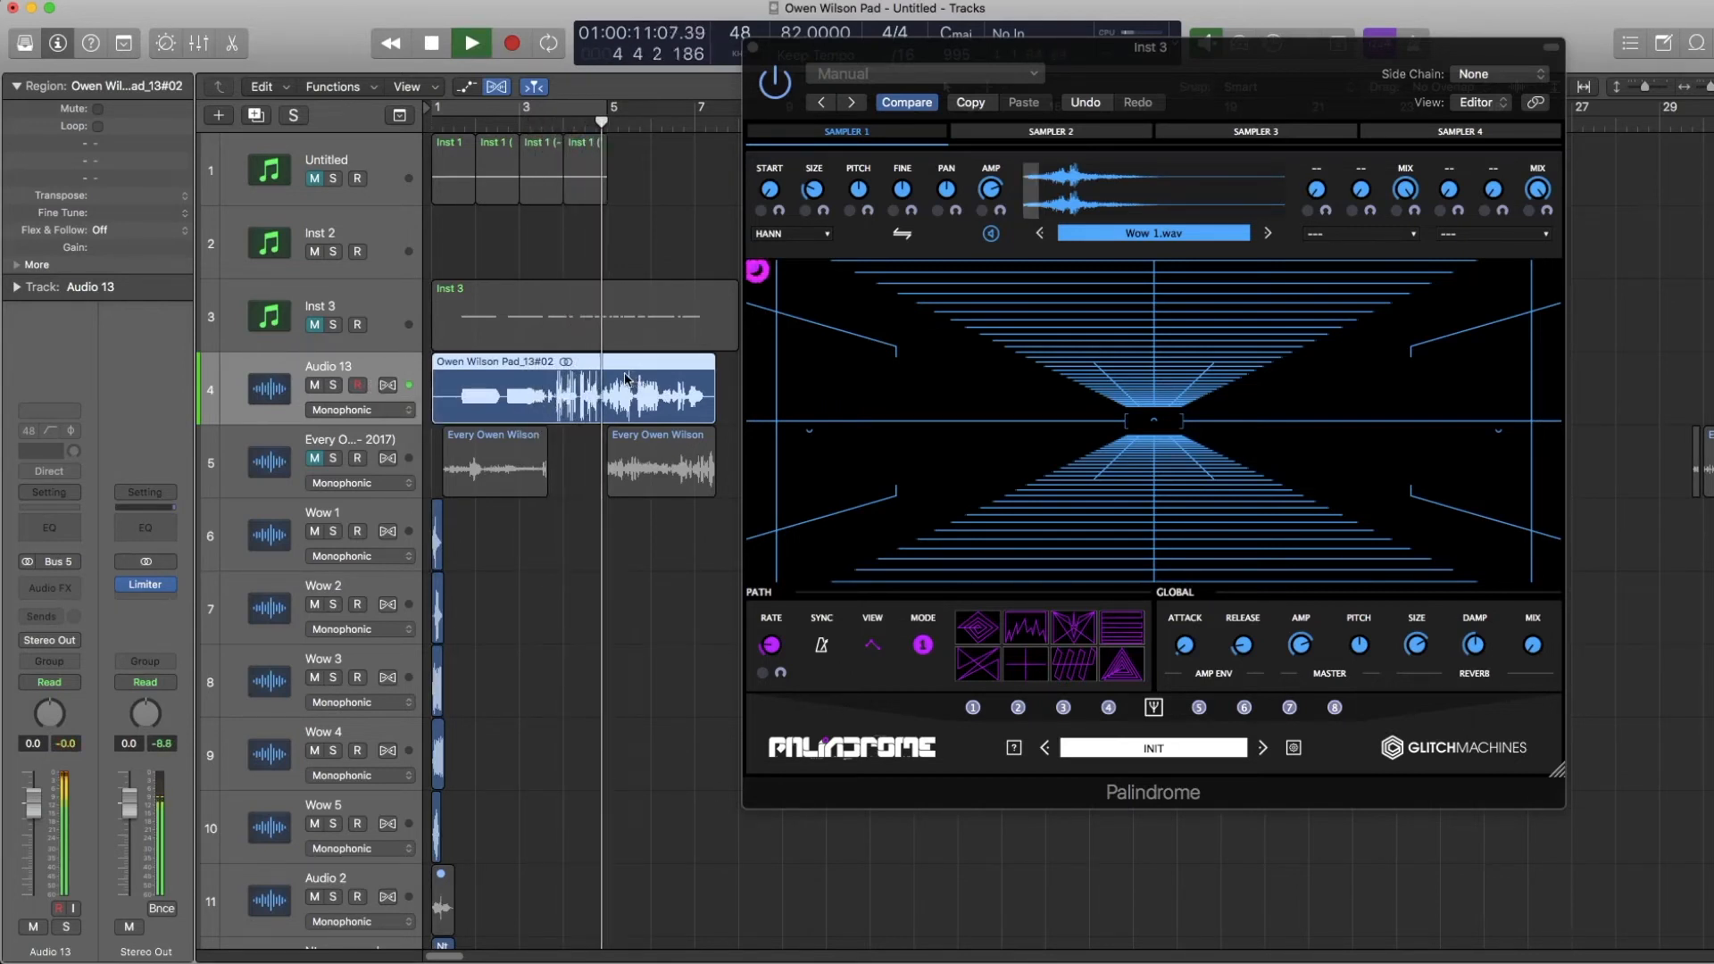
key(space)
key(super+t)
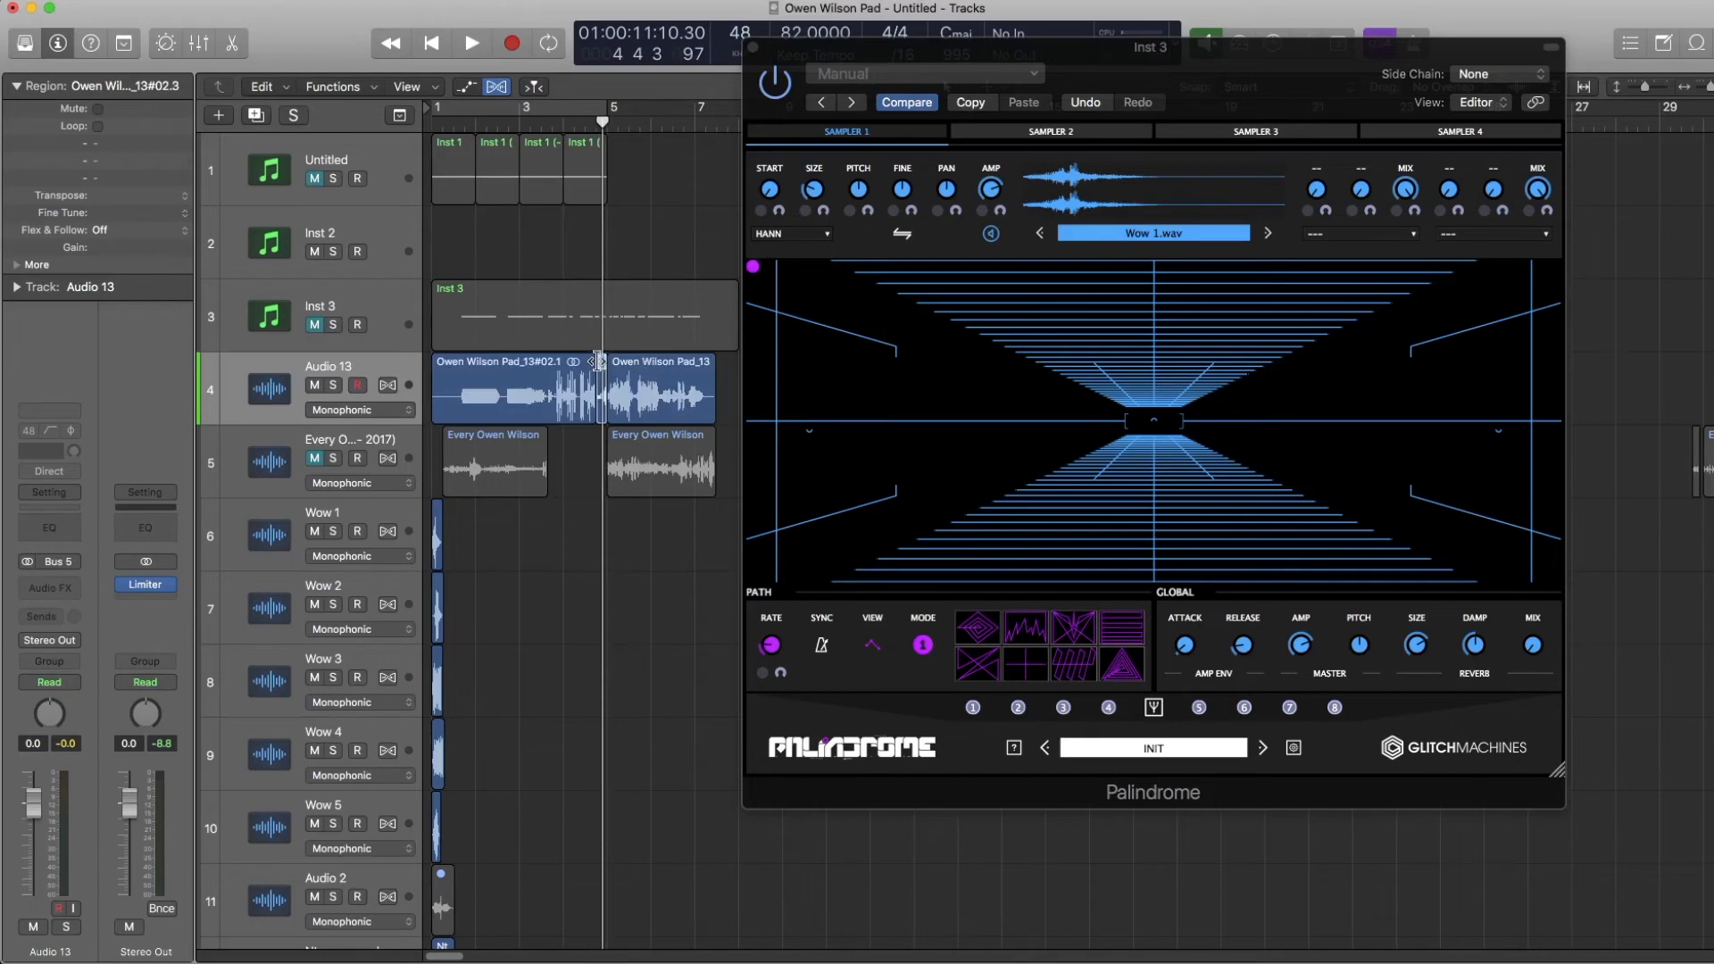
Move the short slice before bar 5 out of the Audio 13 recording to about bar 9 on the same track.
drag(600, 378, 732, 379)
drag(821, 78, 1068, 63)
drag(736, 393, 801, 392)
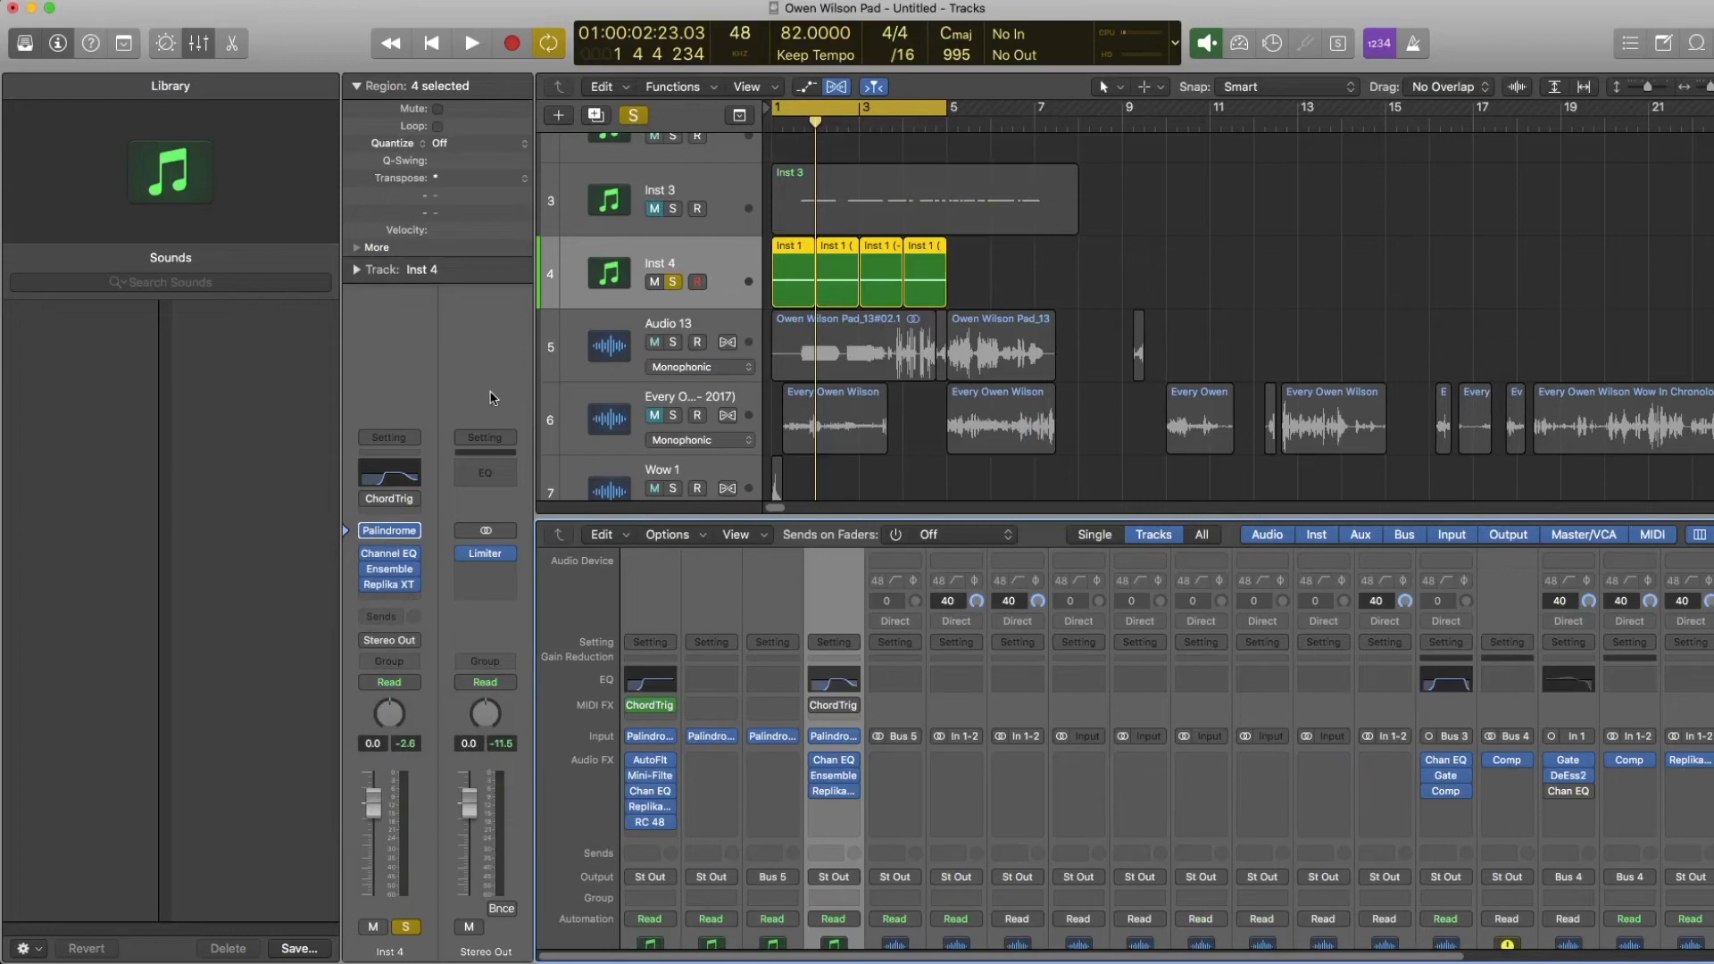
Hide the mixer and listen to Inst 4's looped regions with its Palindrome settings open.
key(x)
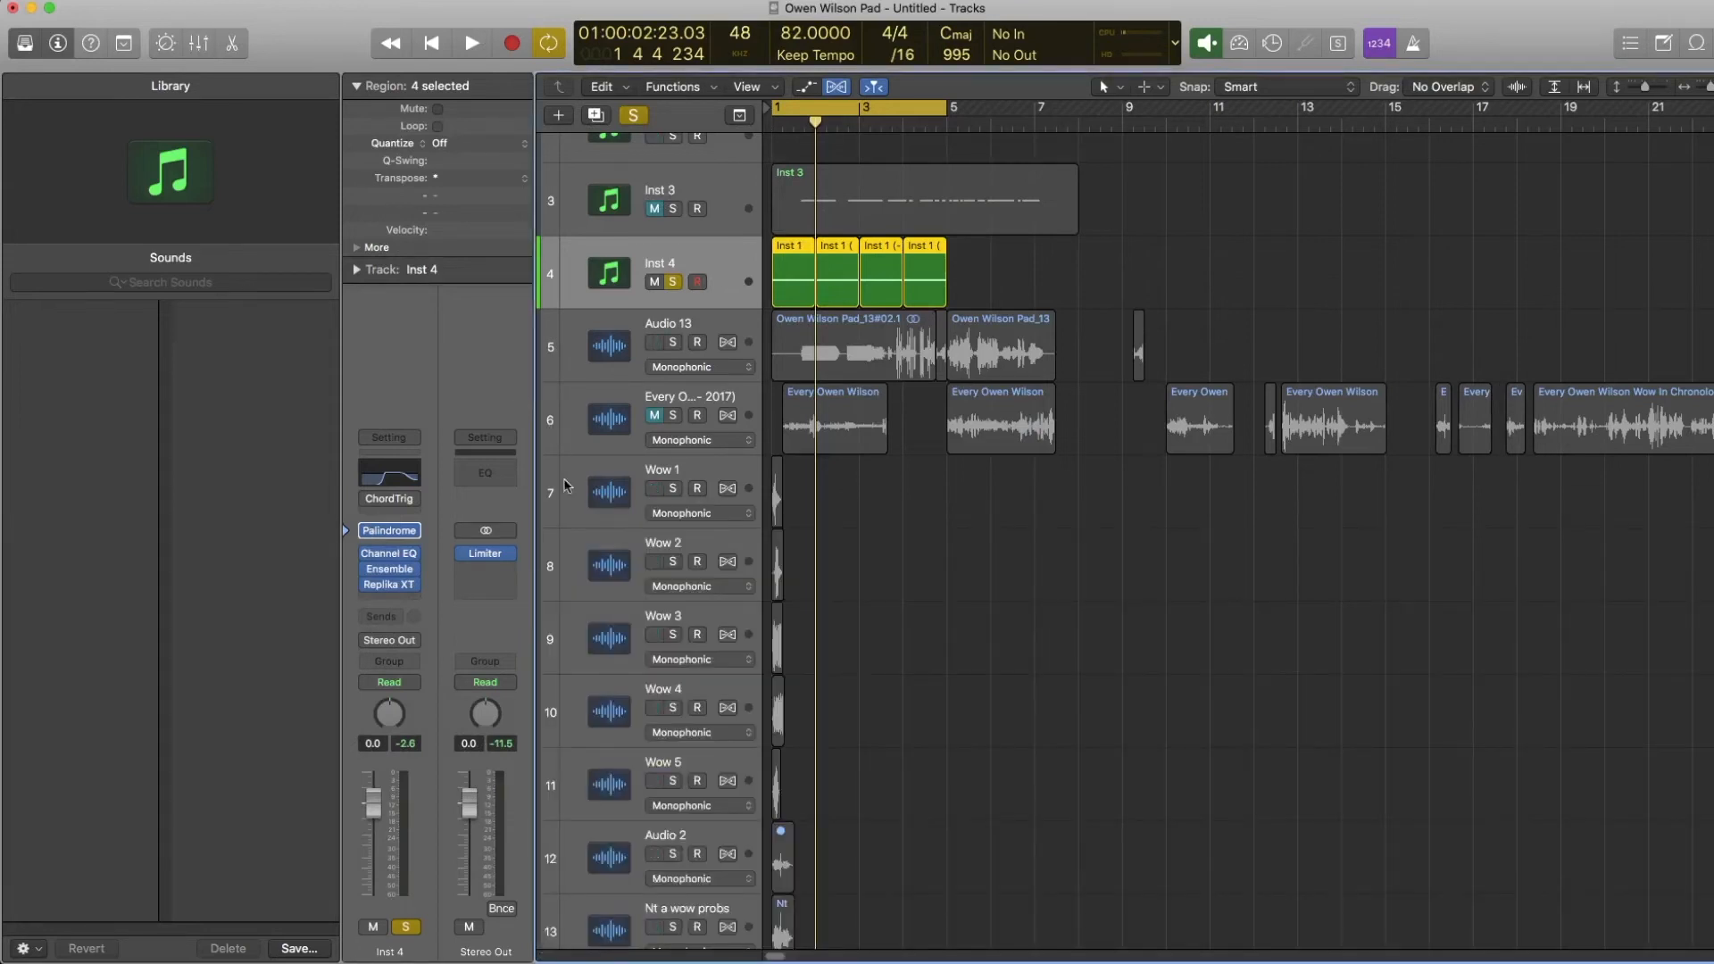
mouse_move(363, 507)
key(space)
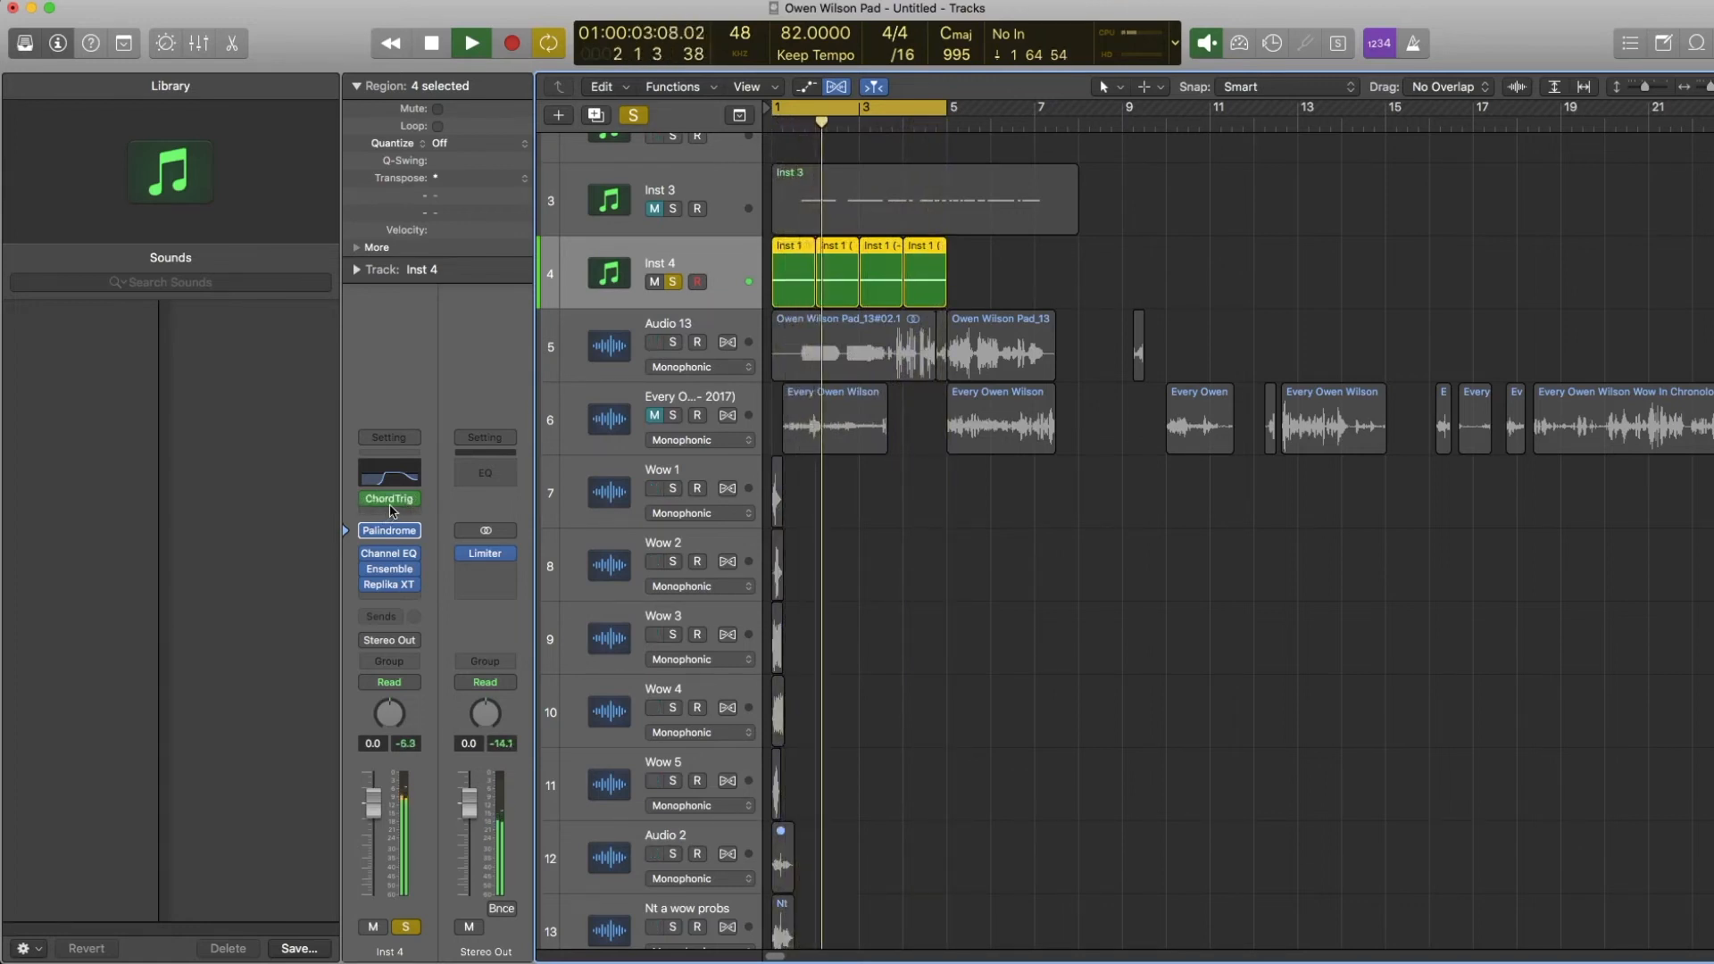
click(389, 531)
drag(905, 241, 934, 159)
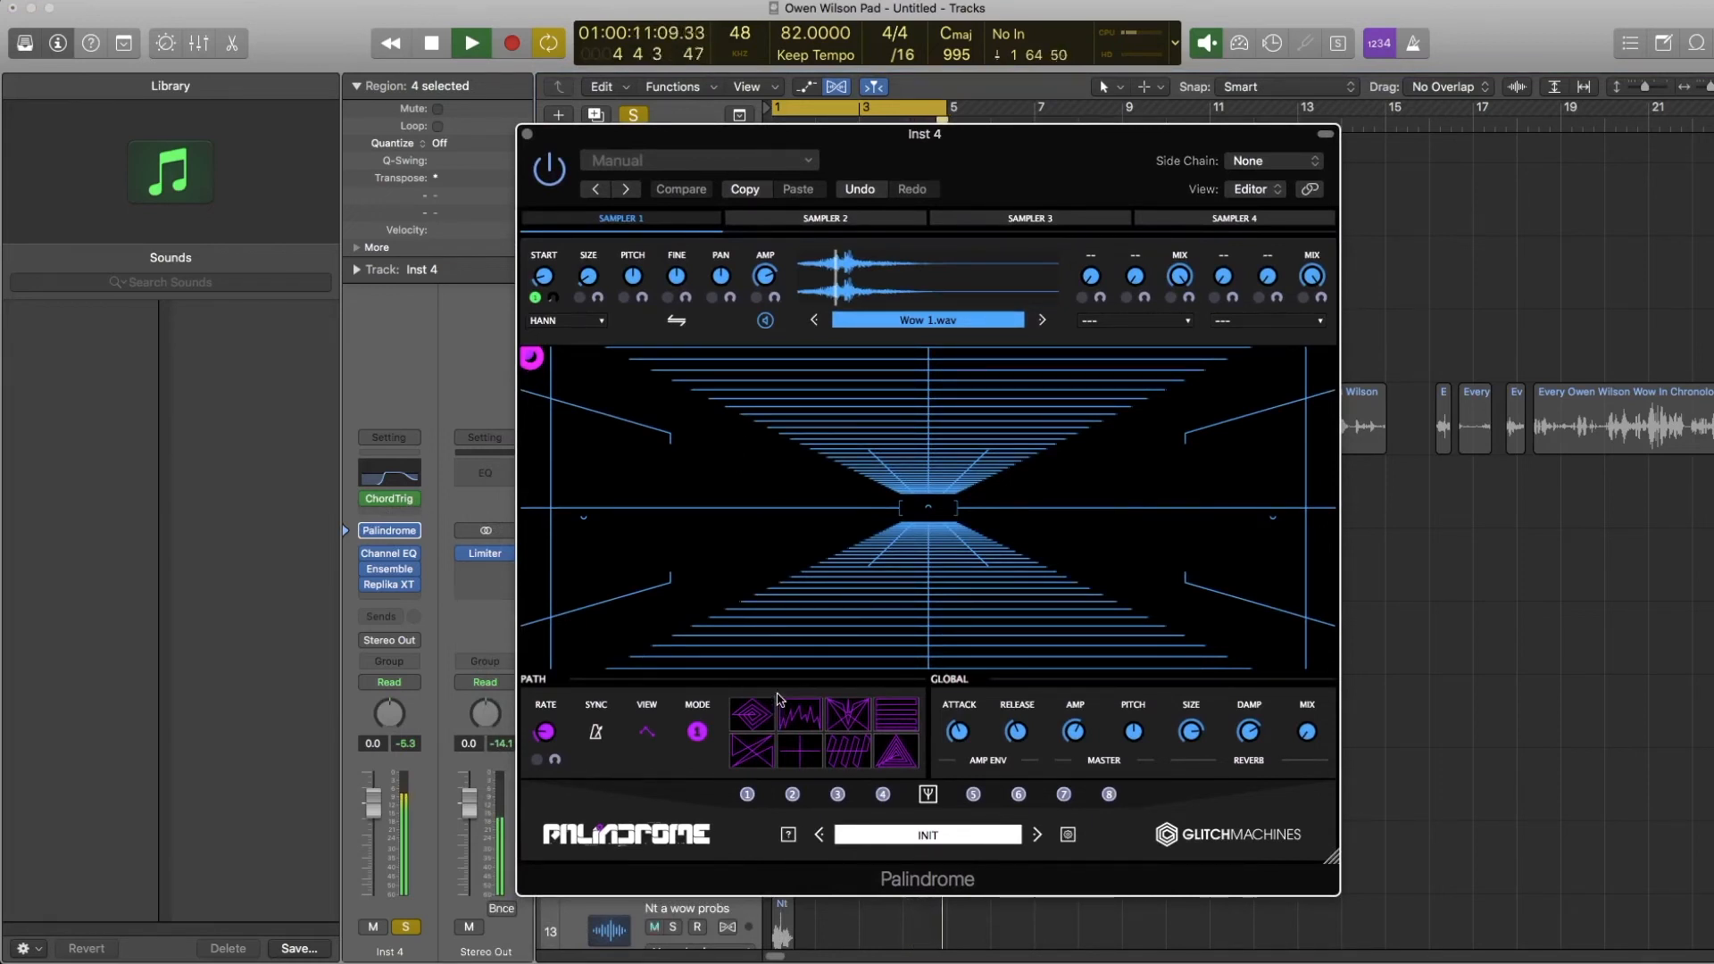
key(space)
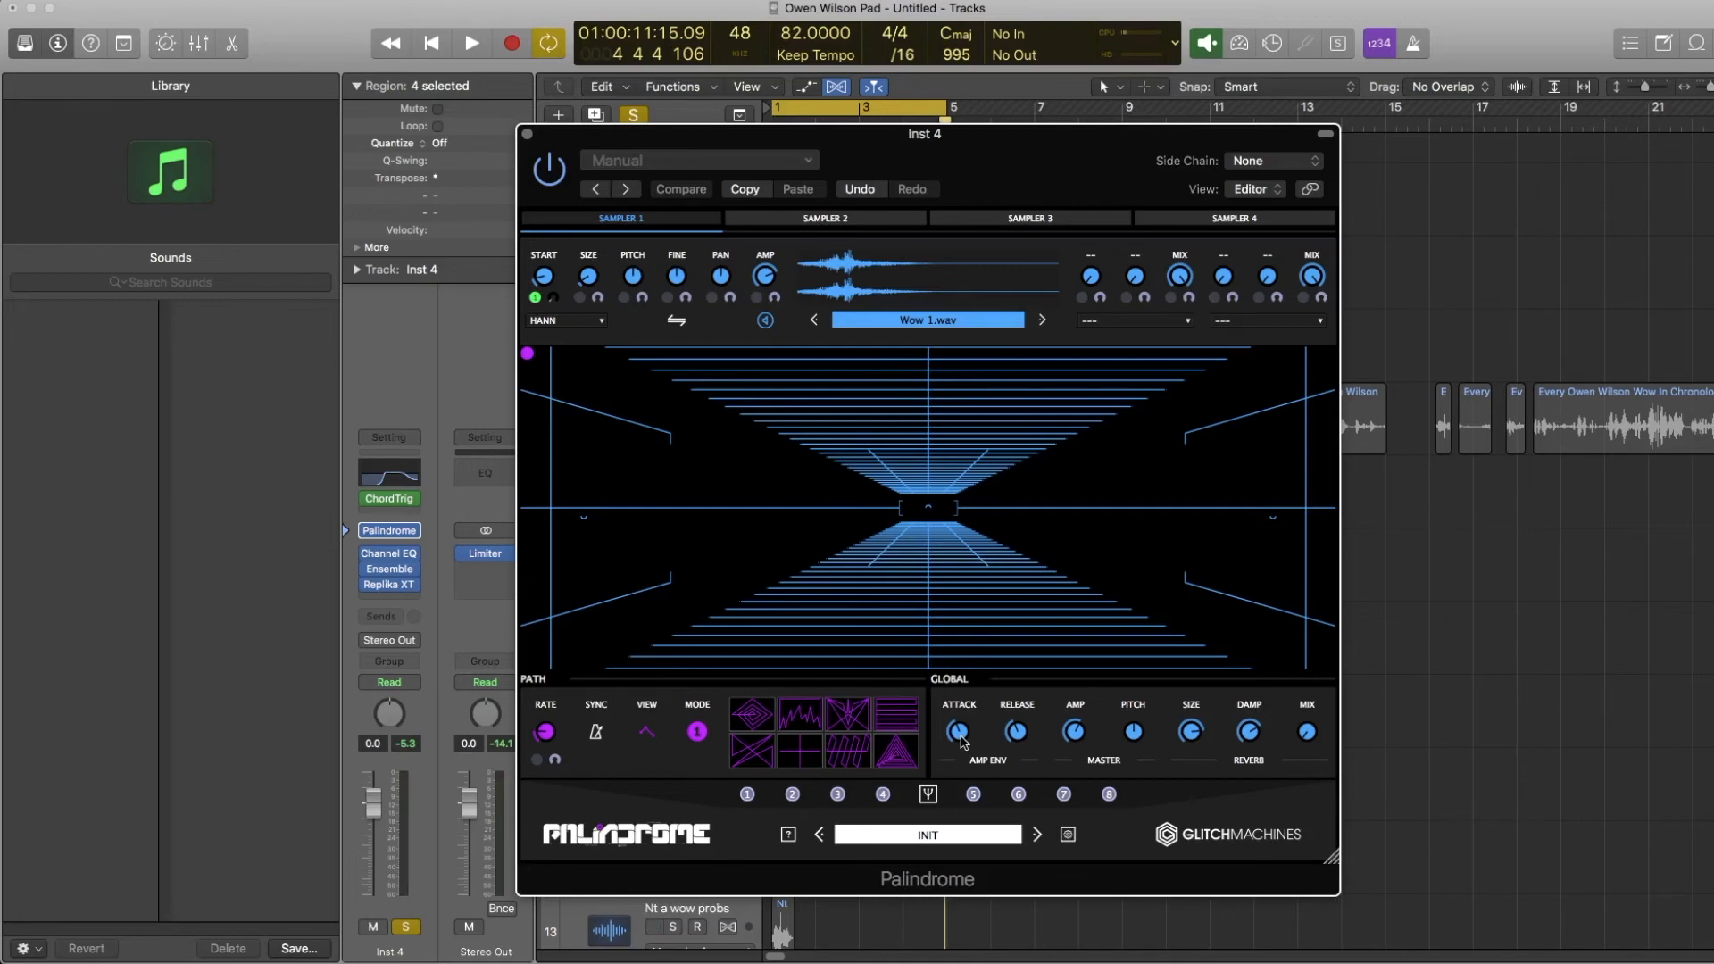
Examine Envelope 1 in Inst 4's Palindrome and the settings of the track's Channel EQ.
click(928, 795)
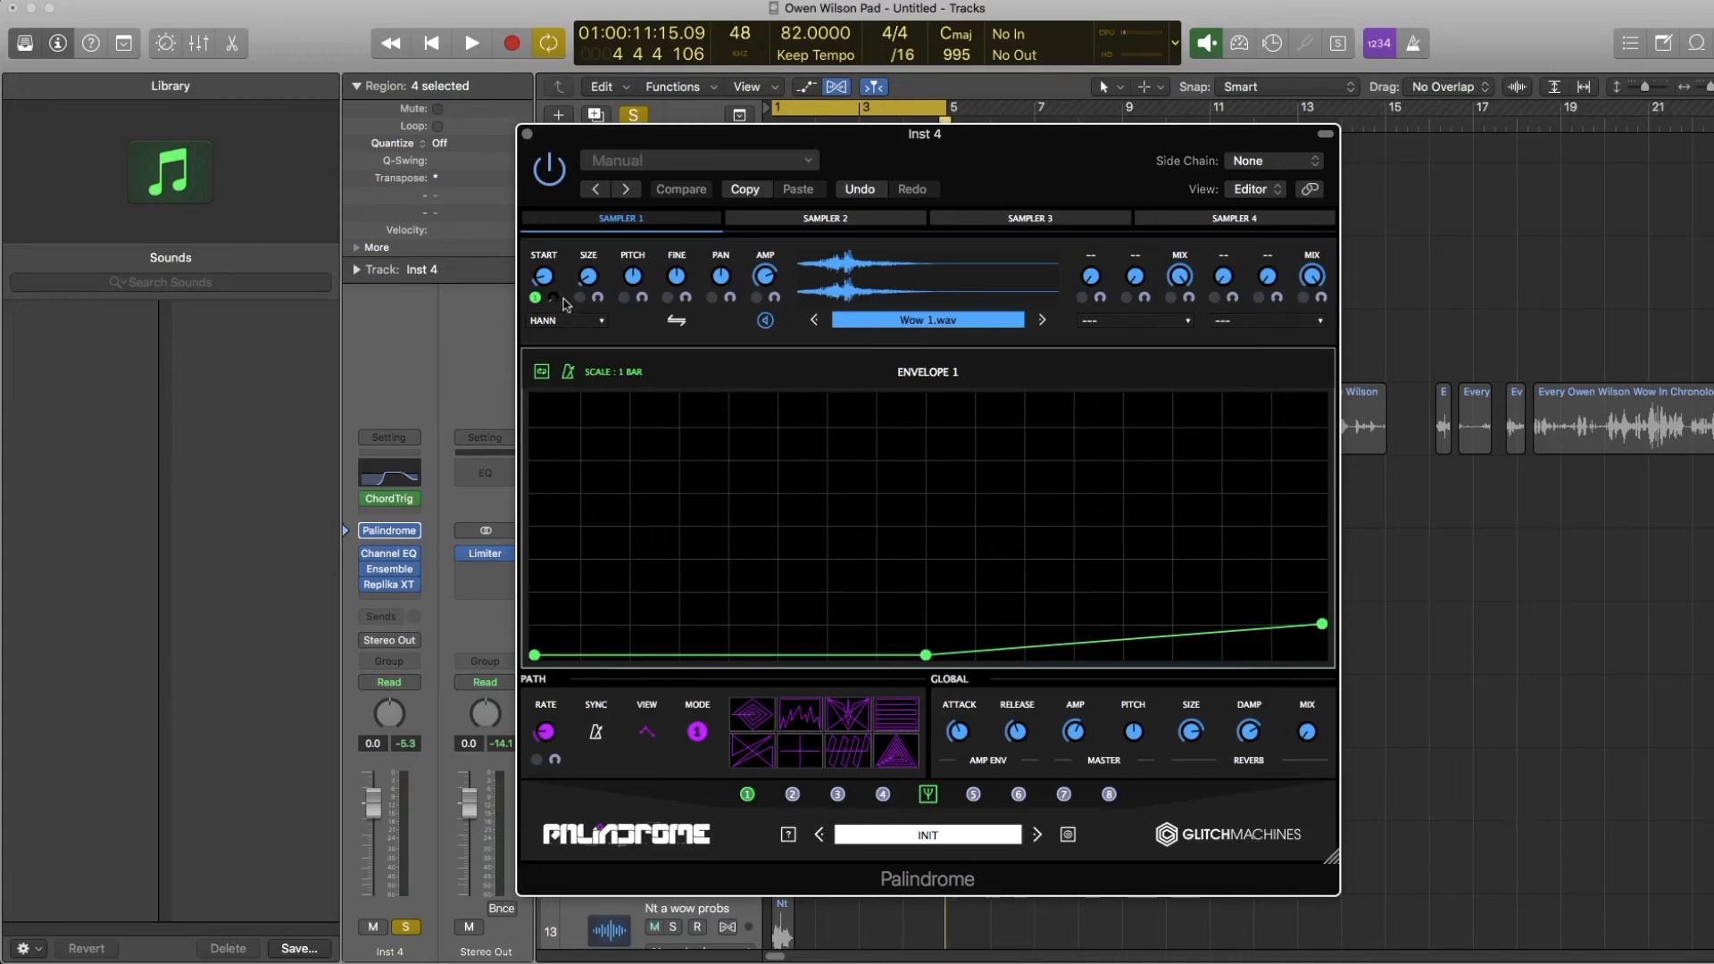
drag(574, 222, 715, 223)
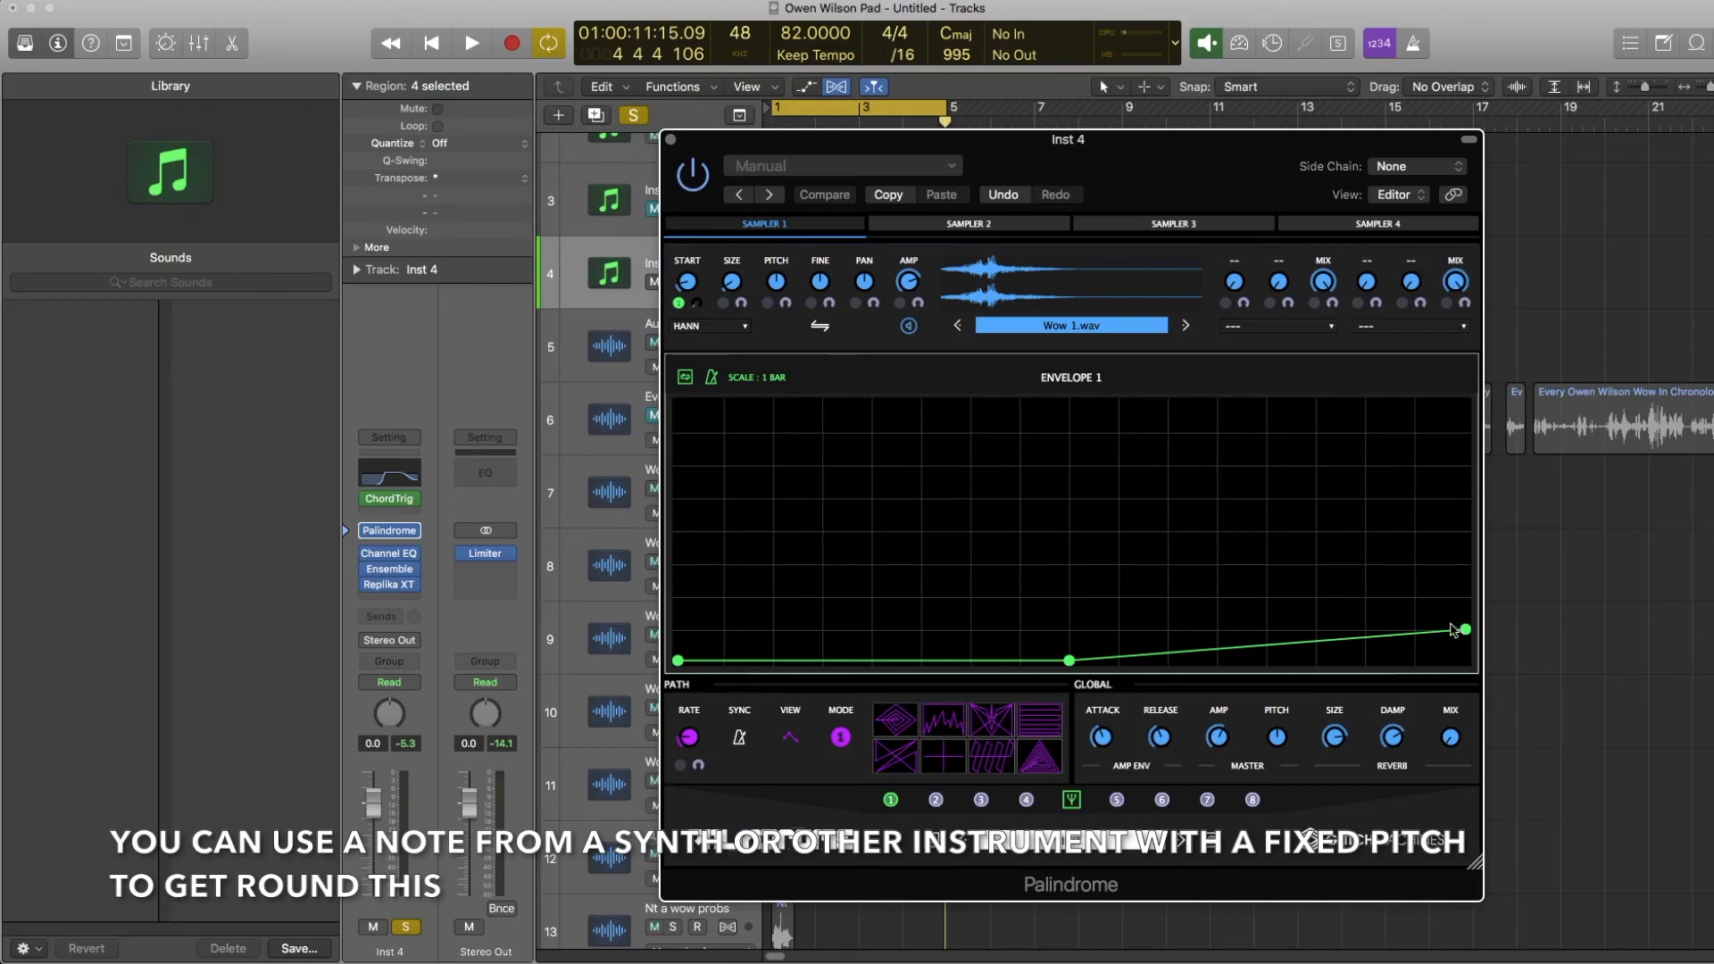
click(389, 554)
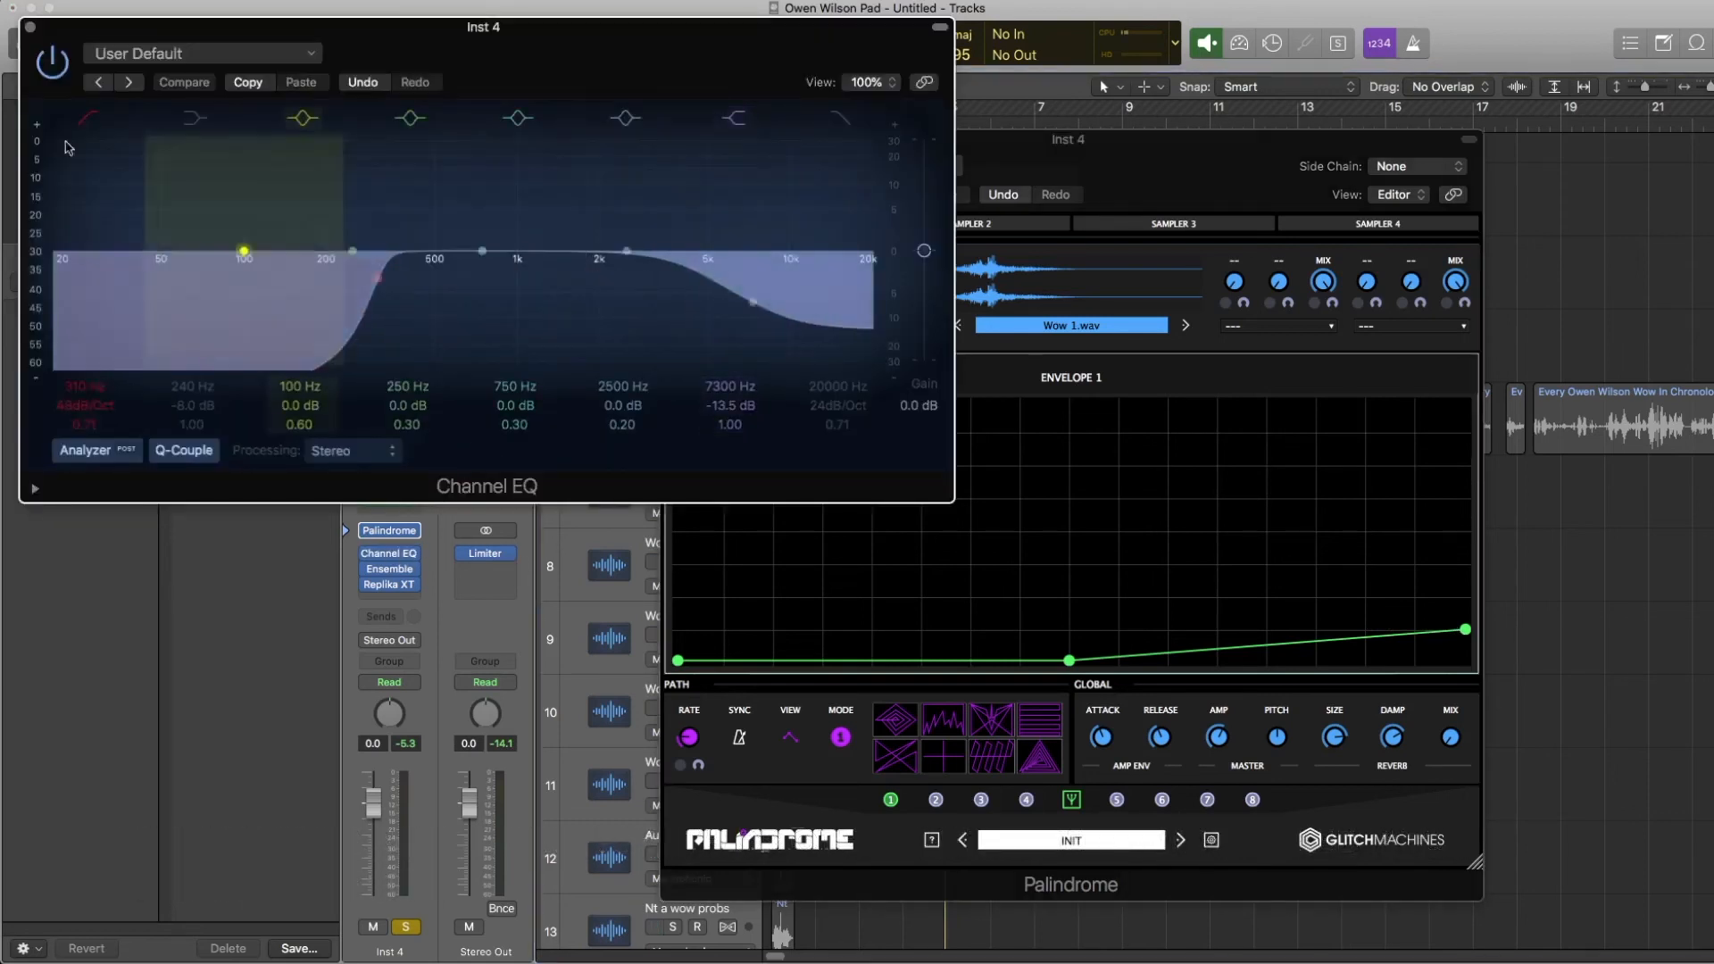
click(29, 26)
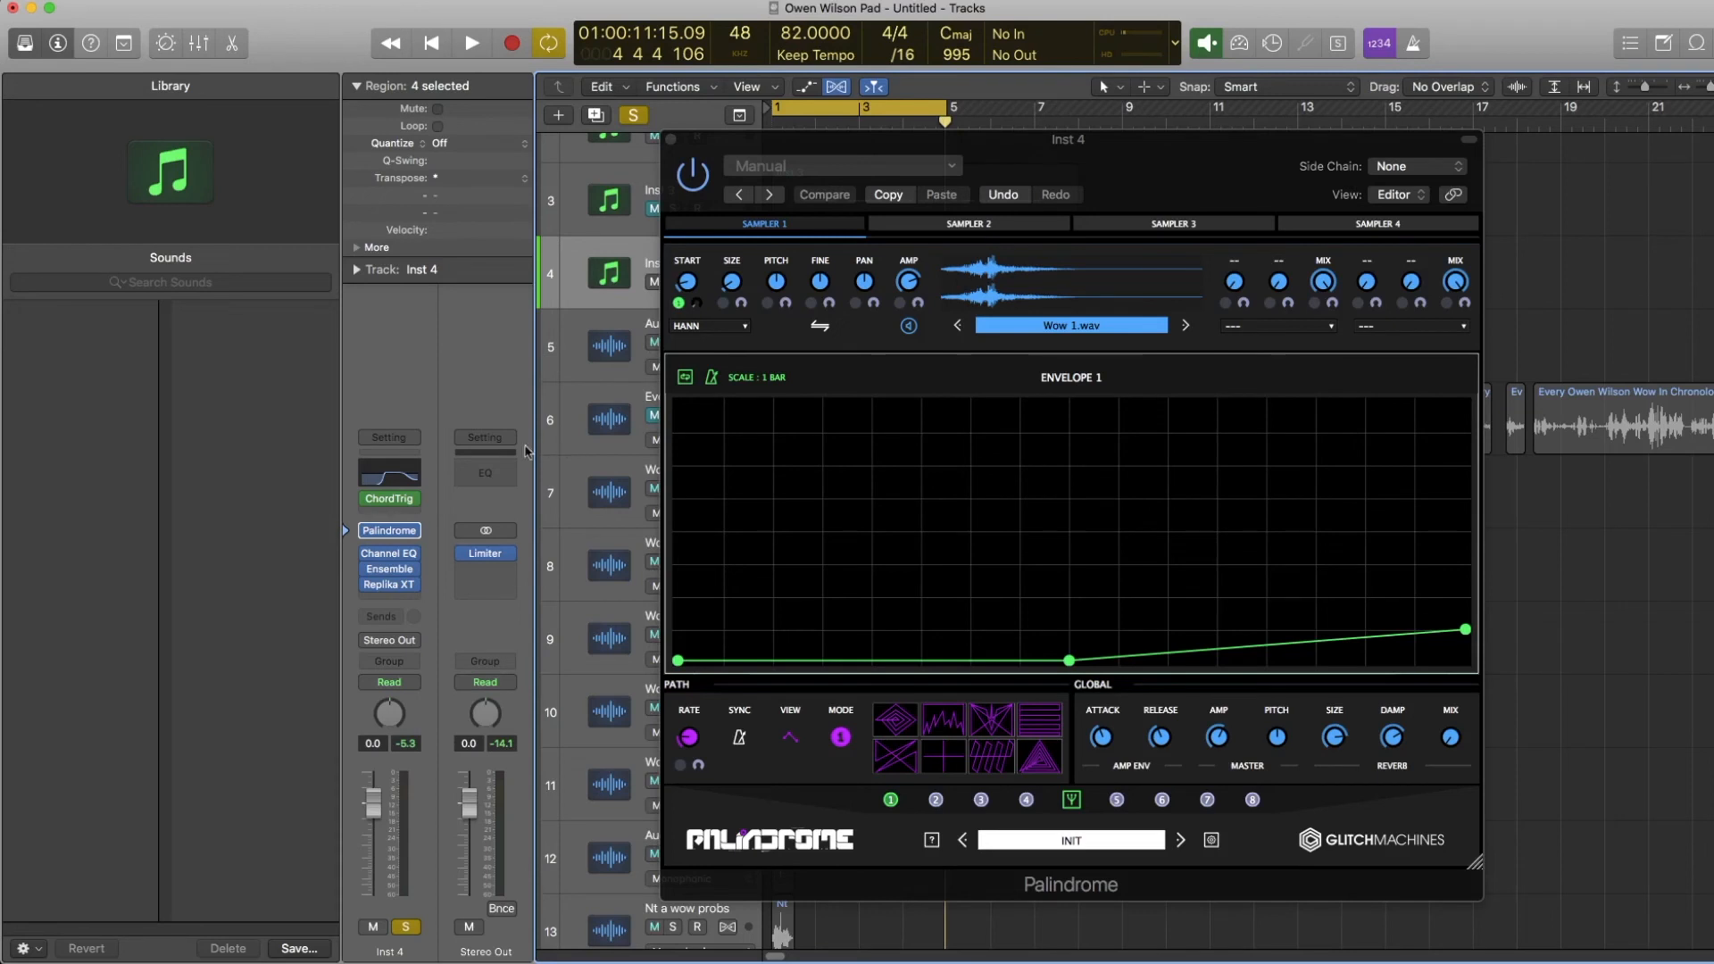
Insert the Tuner metering plug-in on Inst 4 between Palindrome and the Channel EQ.
mouse_move(369, 505)
mouse_move(408, 554)
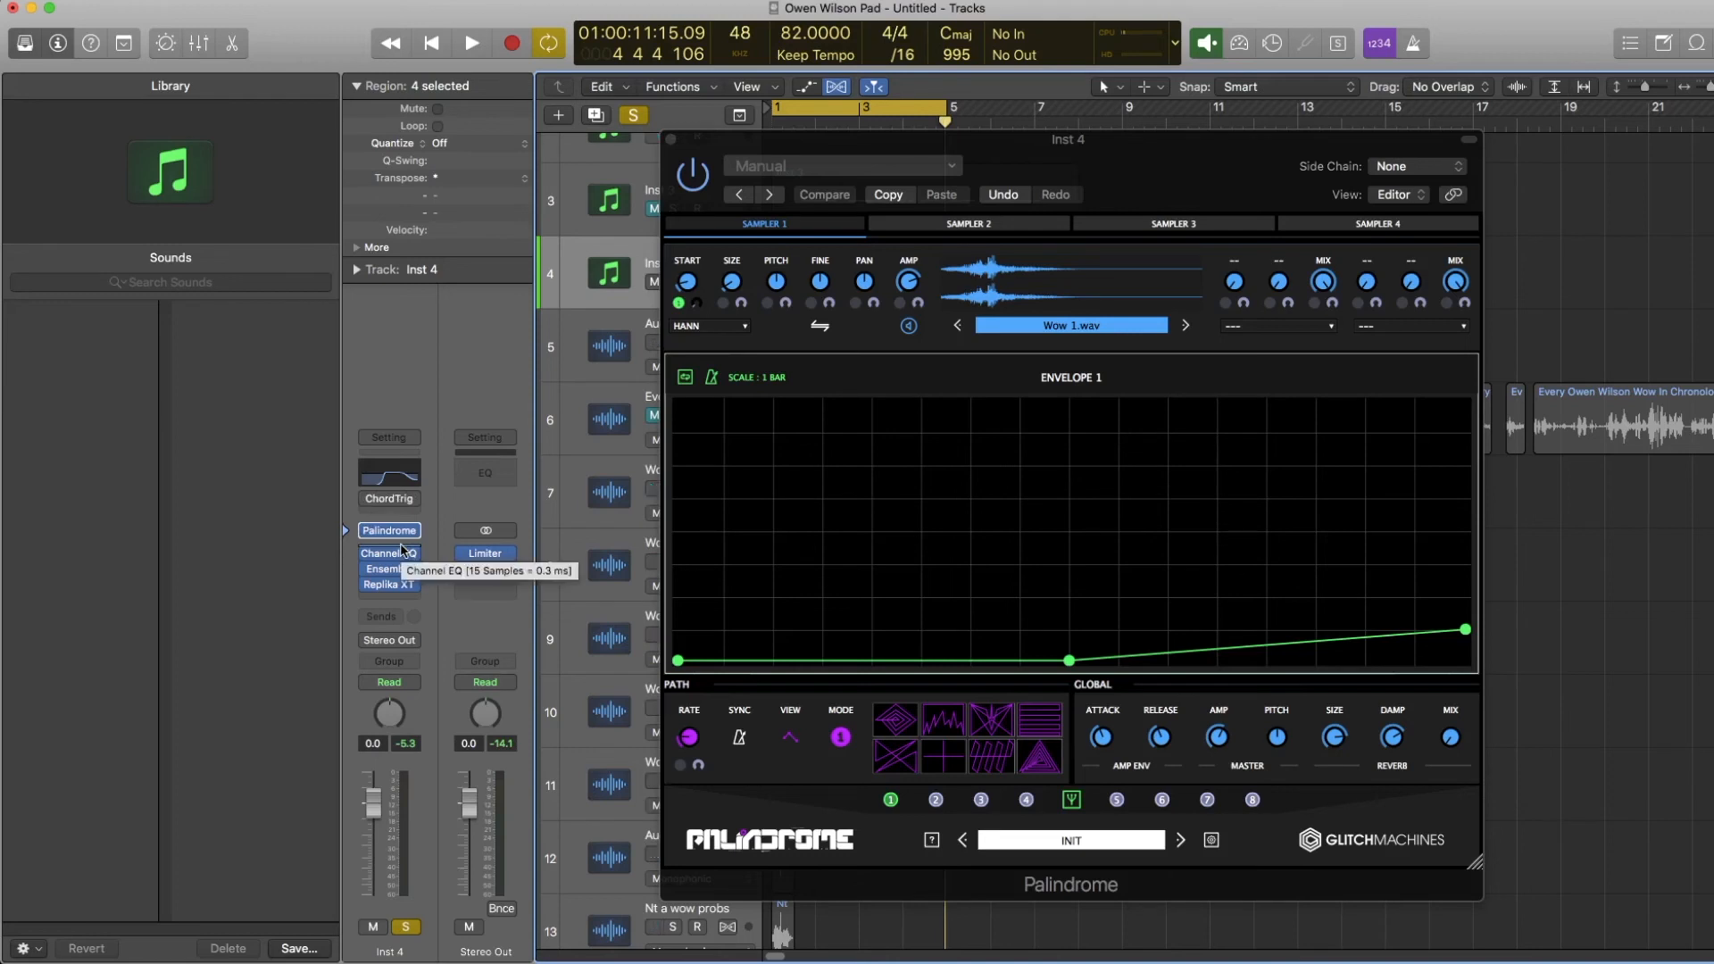
click(401, 549)
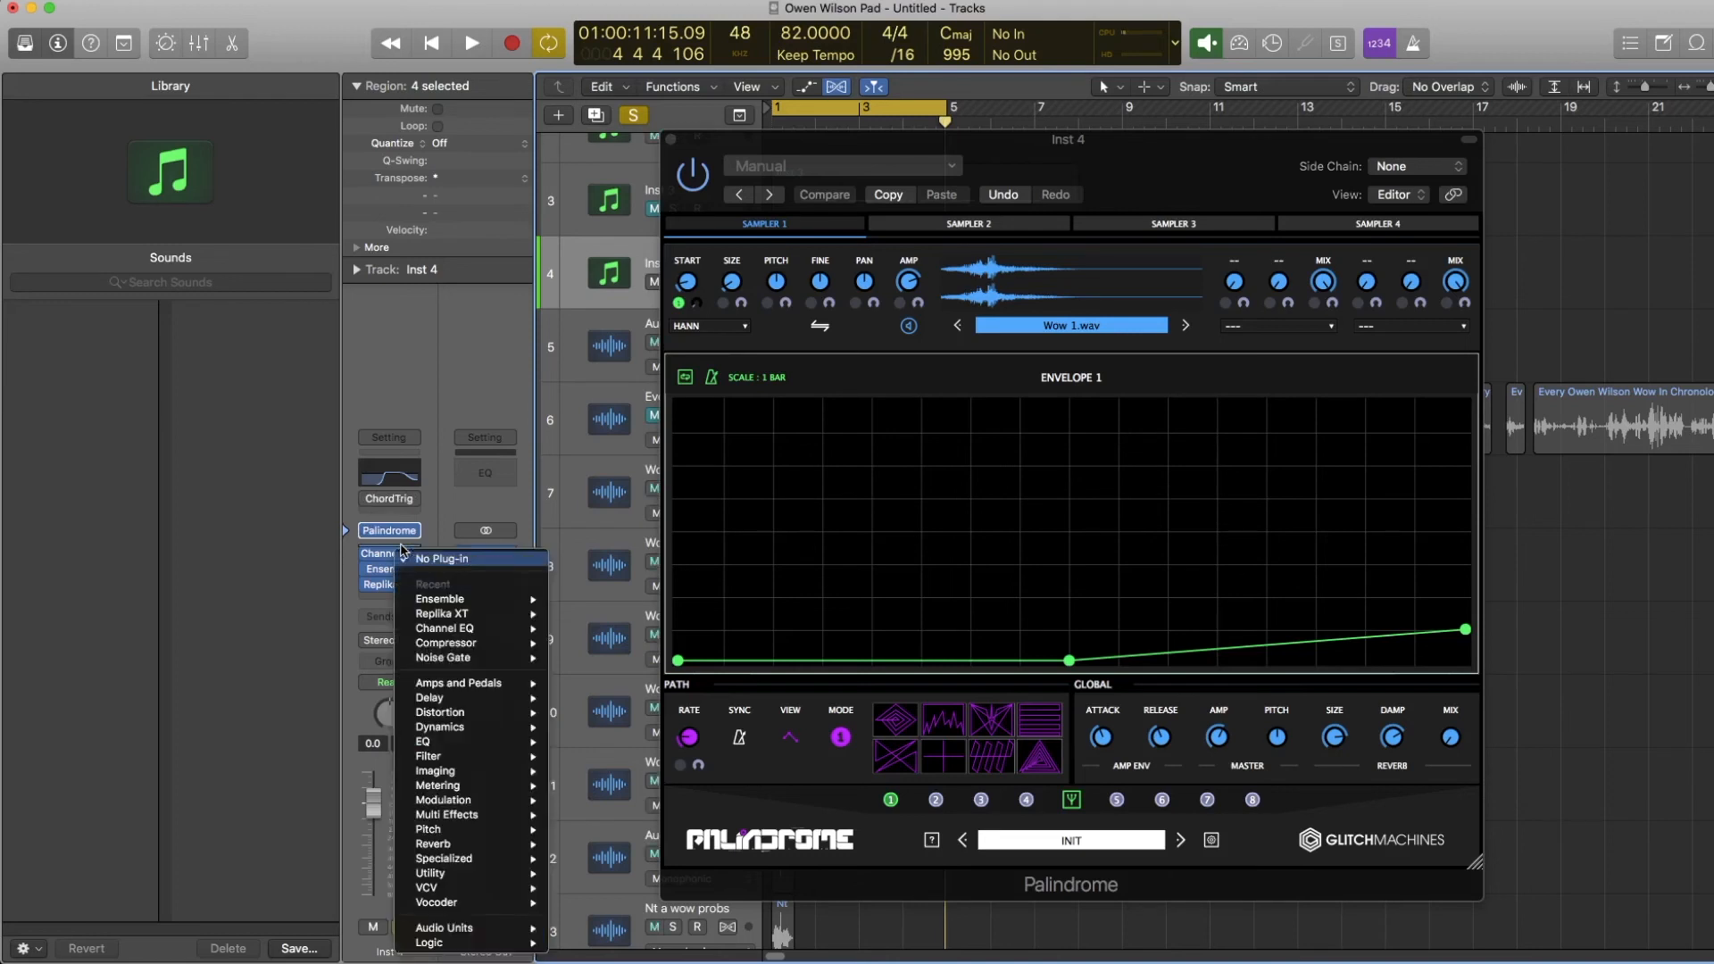
mouse_move(456, 831)
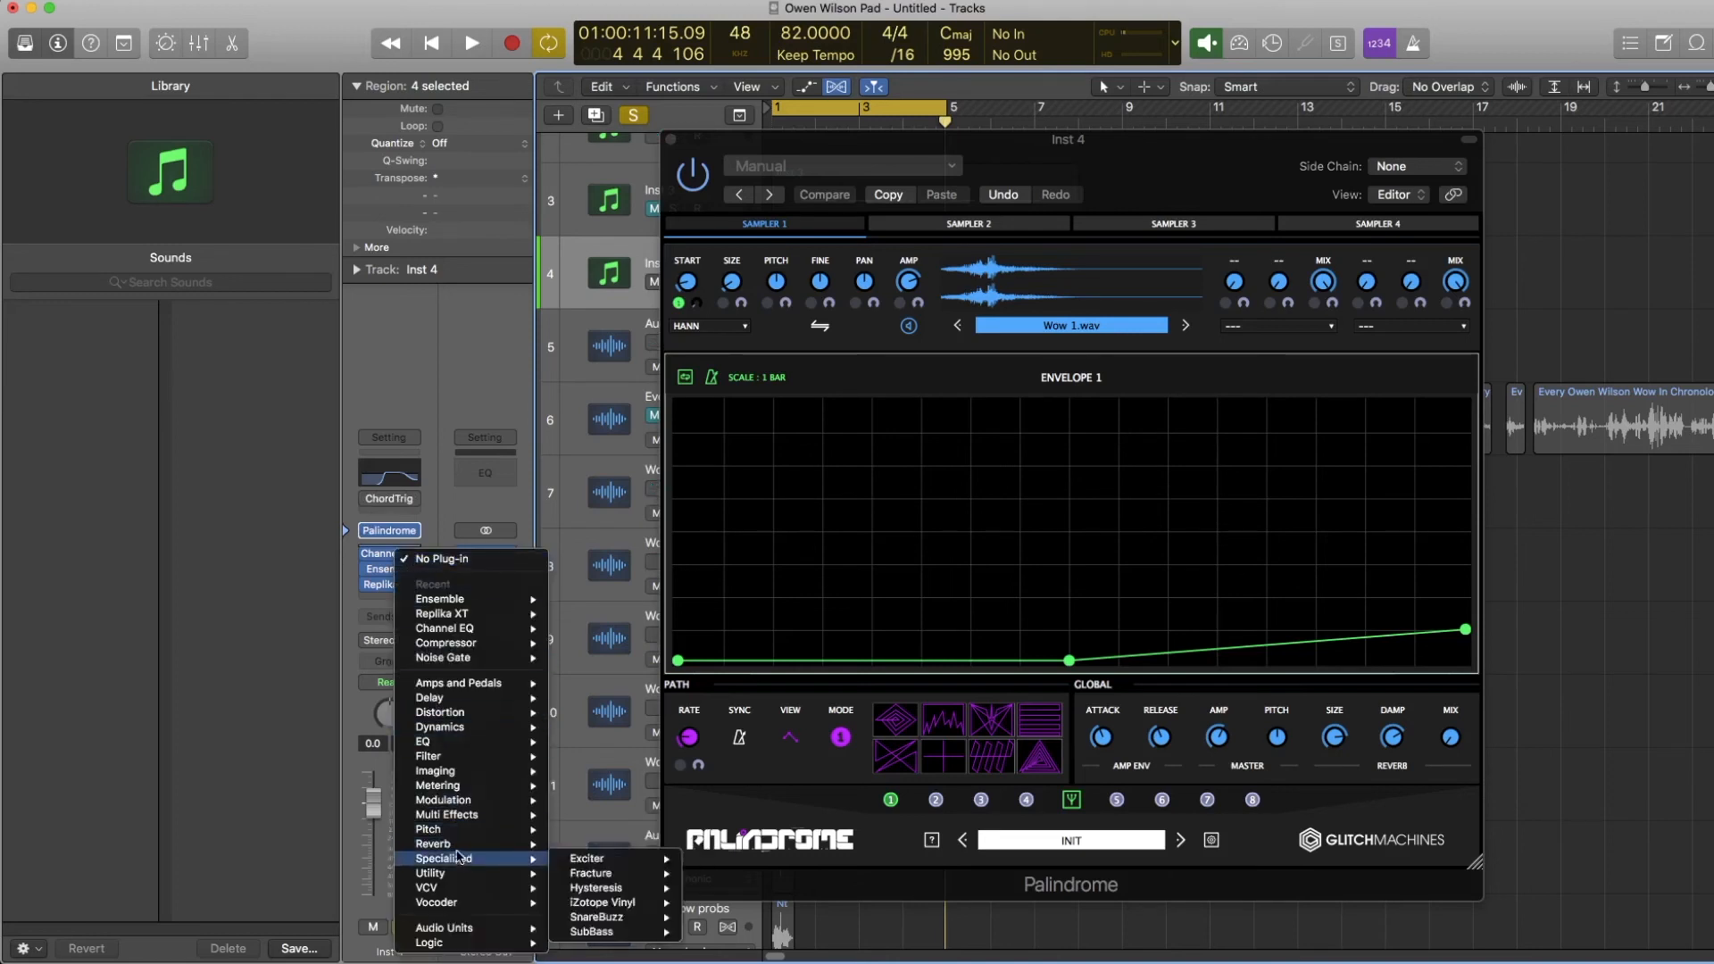
mouse_move(478, 787)
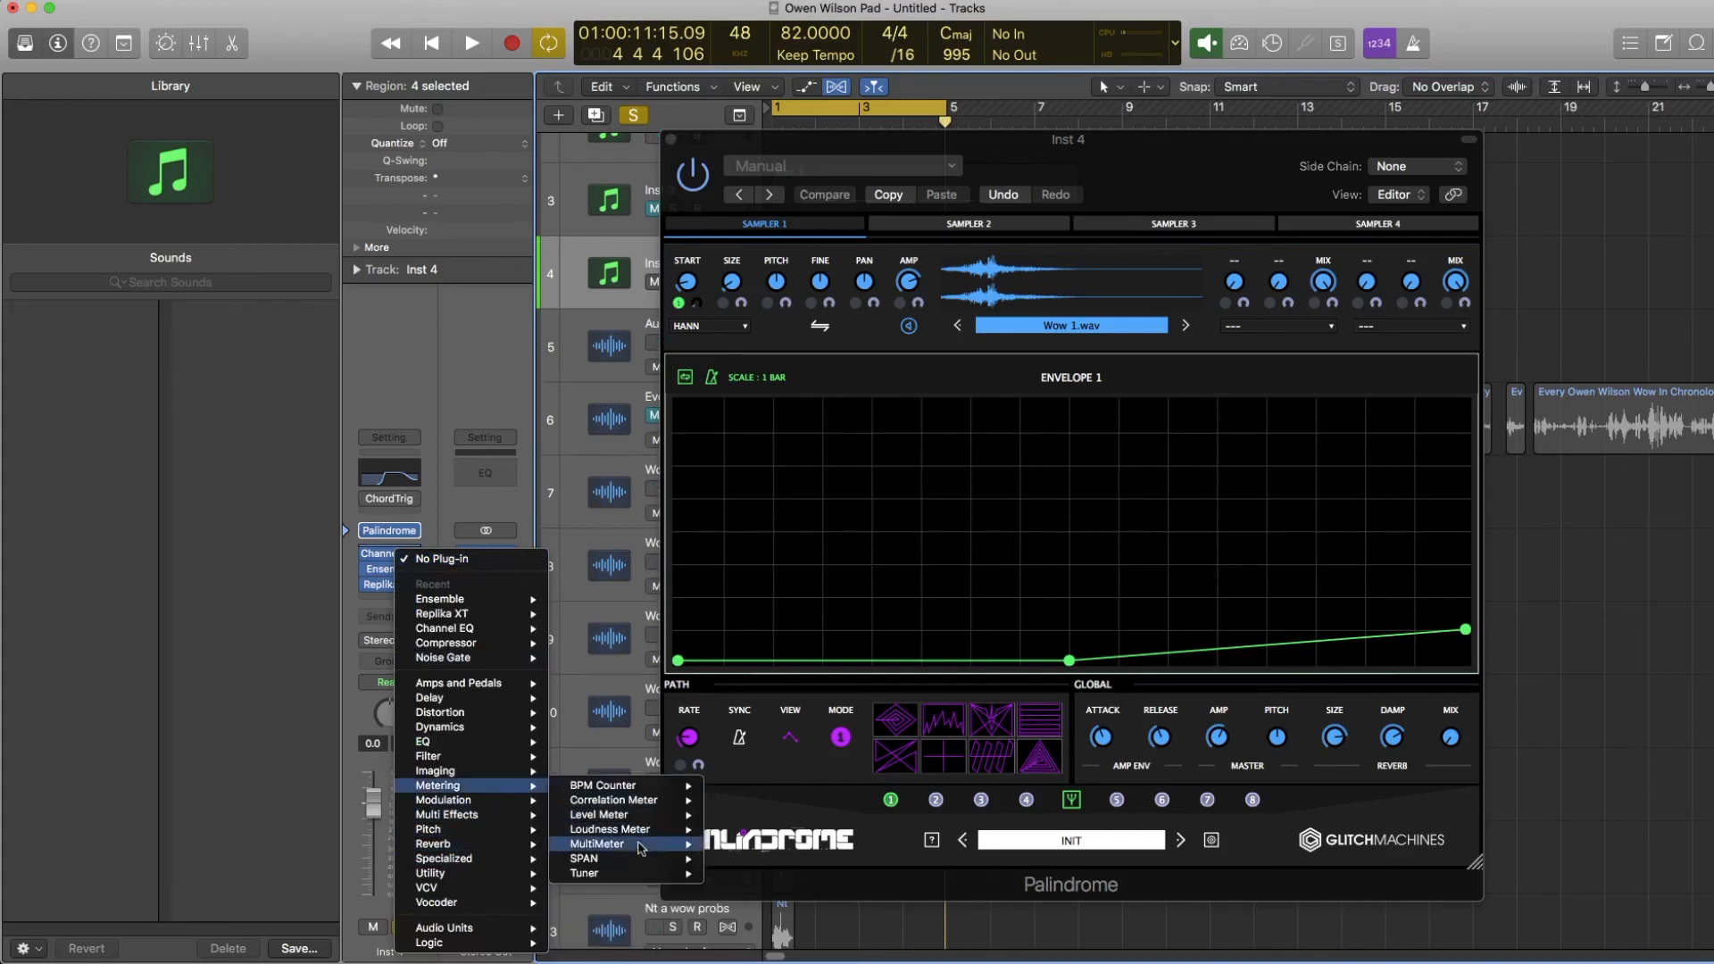
click(730, 844)
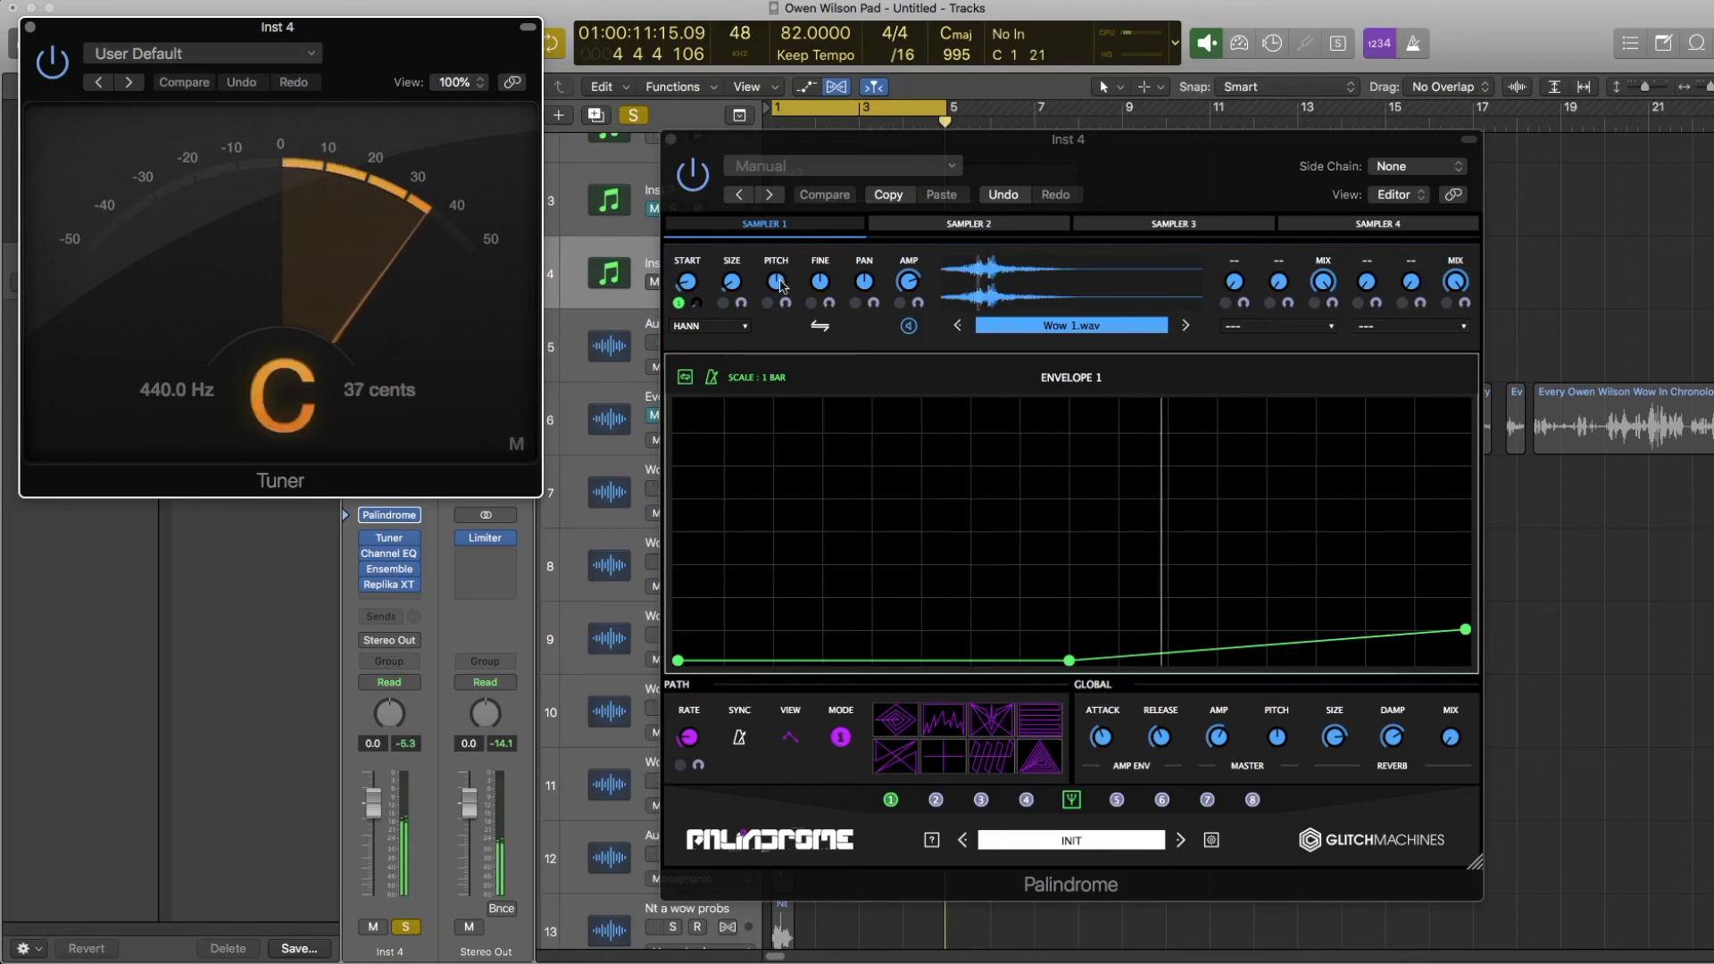
Lower Sampler 1's fine pitch in Palindrome to bring the played note close to C on the Tuner.
drag(822, 282, 815, 313)
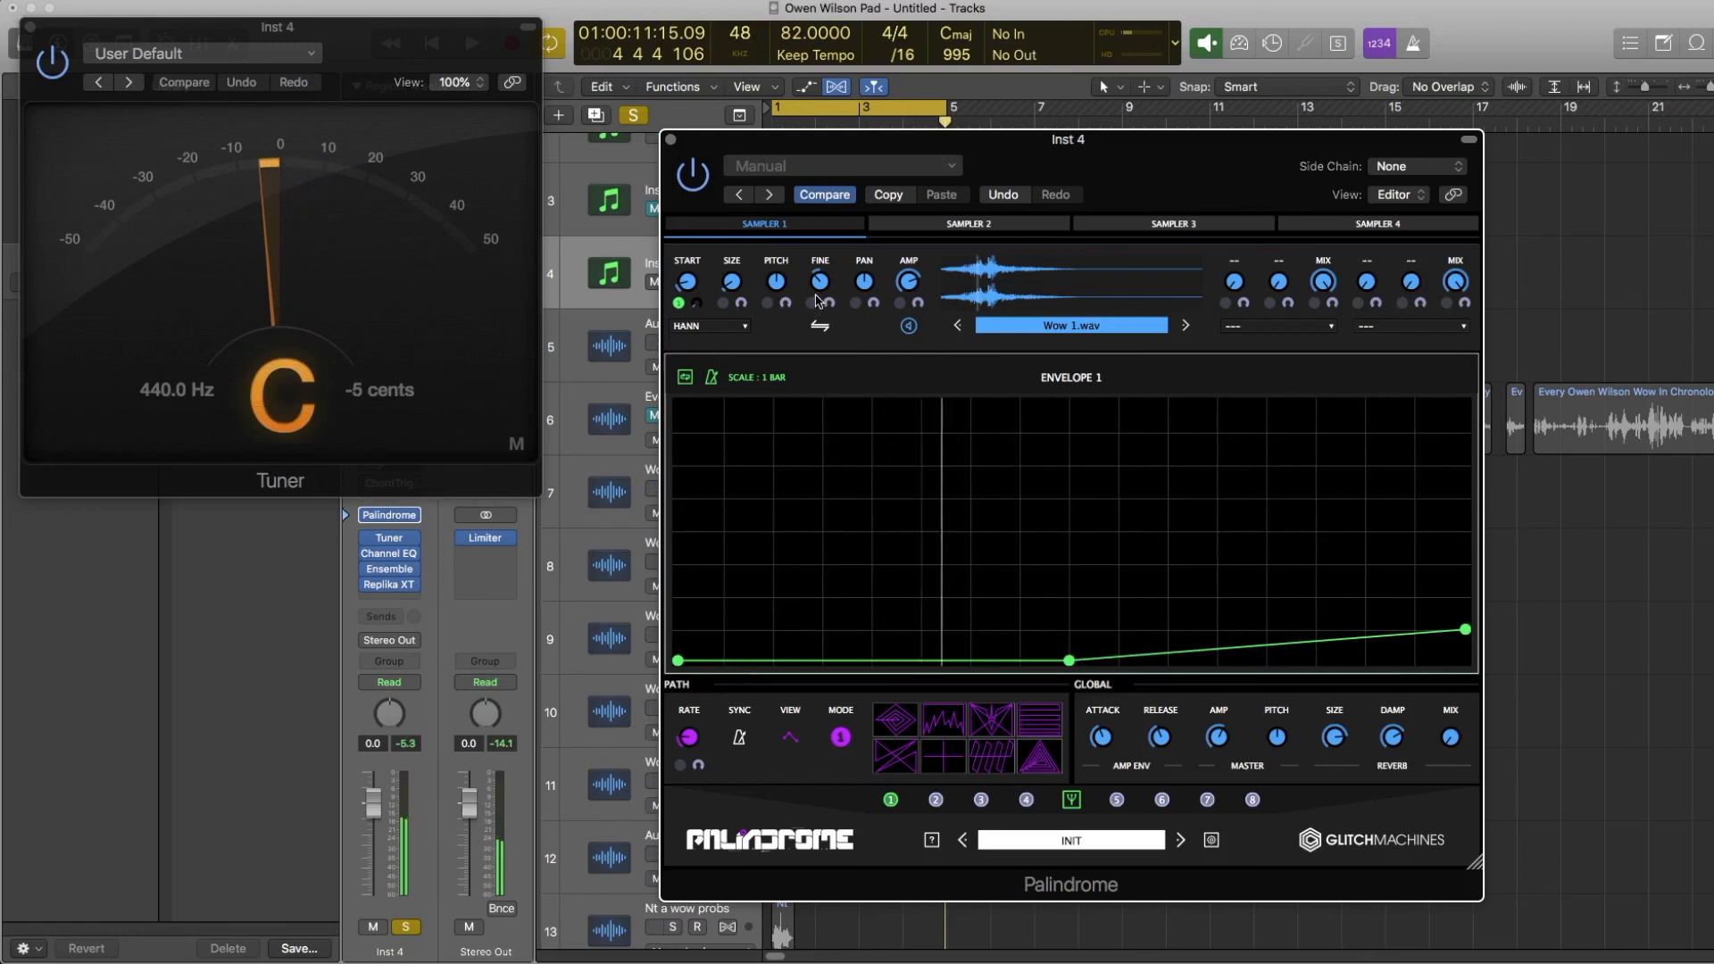